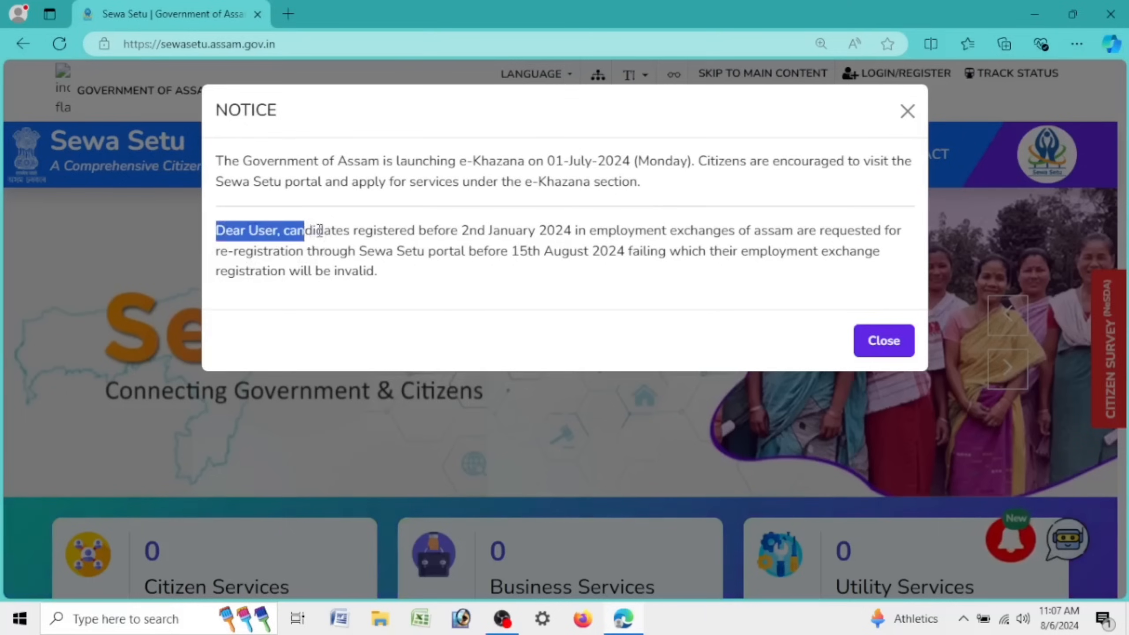
Step: Read the notice, highlighting the 2nd January 2024 eligibility date, 15th August 2024 deadline and invalidity warning
left_click(391, 229)
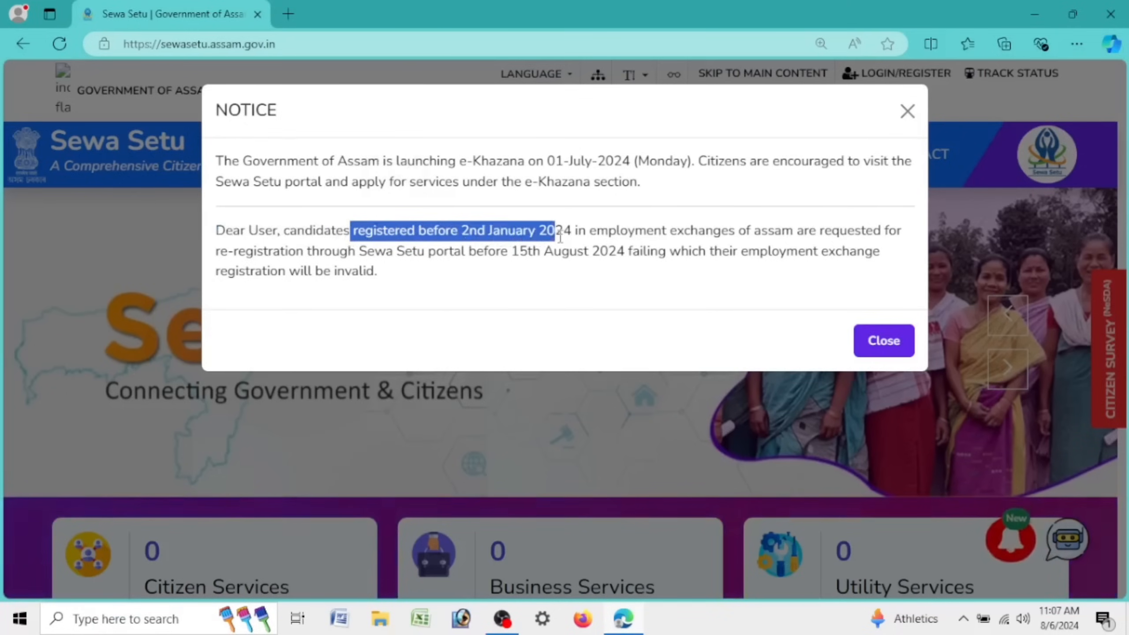
left_click(453, 237)
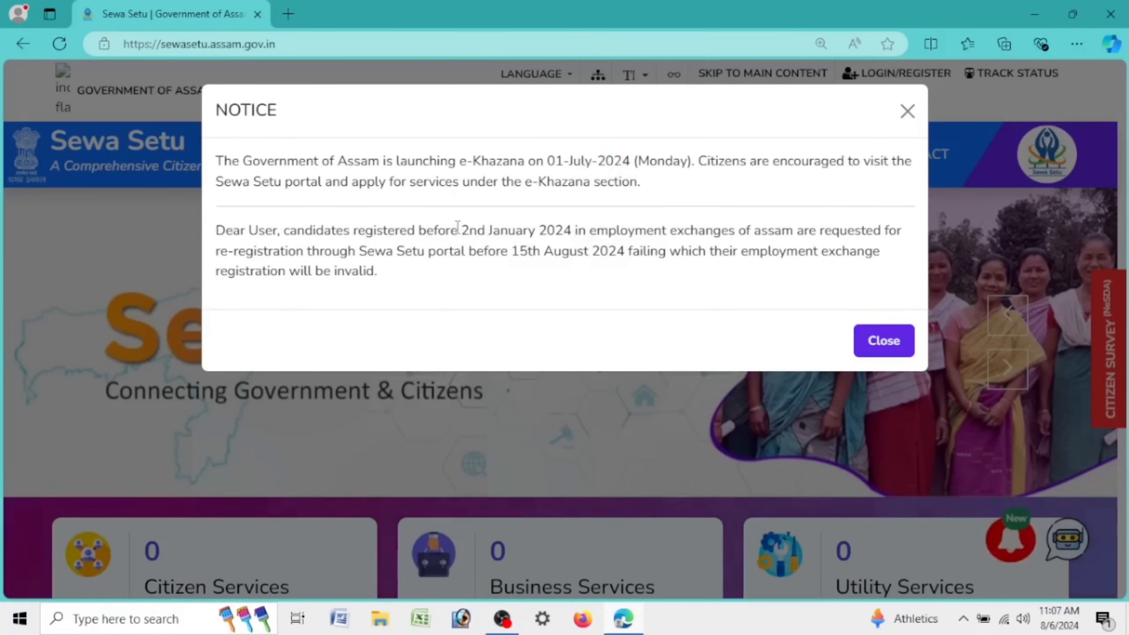
left_click_drag(461, 230, 575, 234)
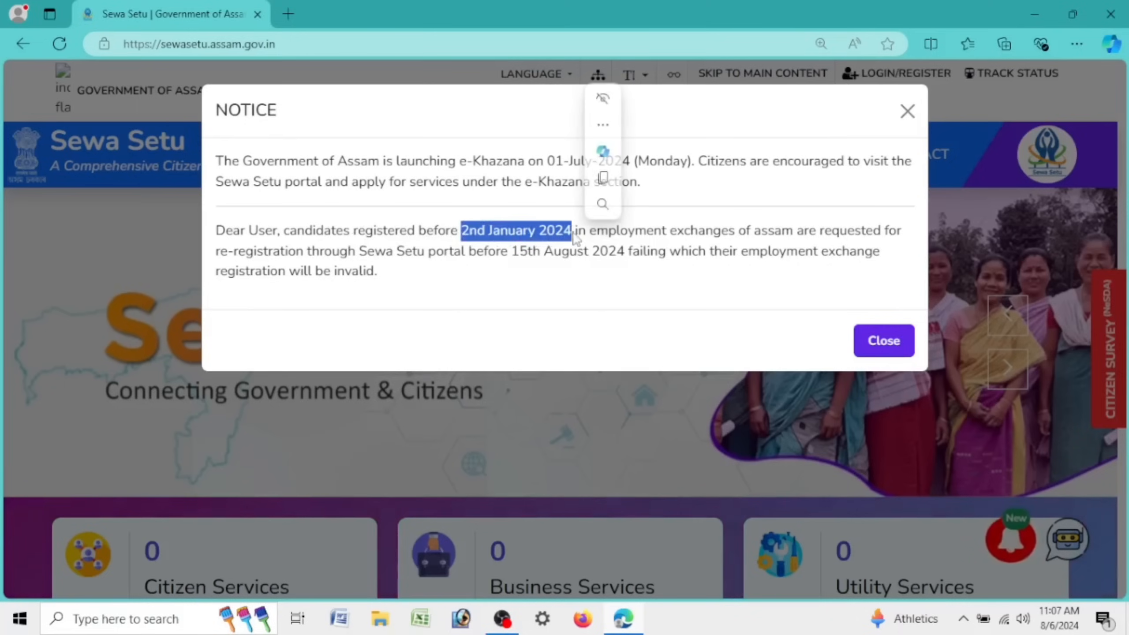
left_click(577, 240)
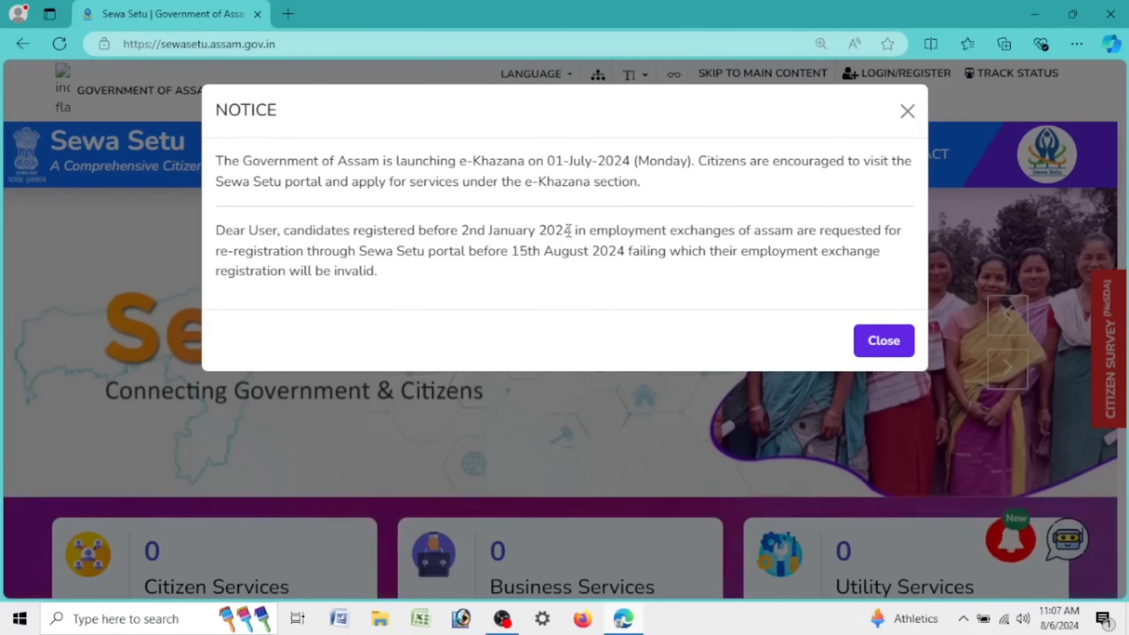
mouse_move(574, 231)
left_mouse_down()
mouse_move(462, 232)
mouse_move(573, 232)
left_mouse_up()
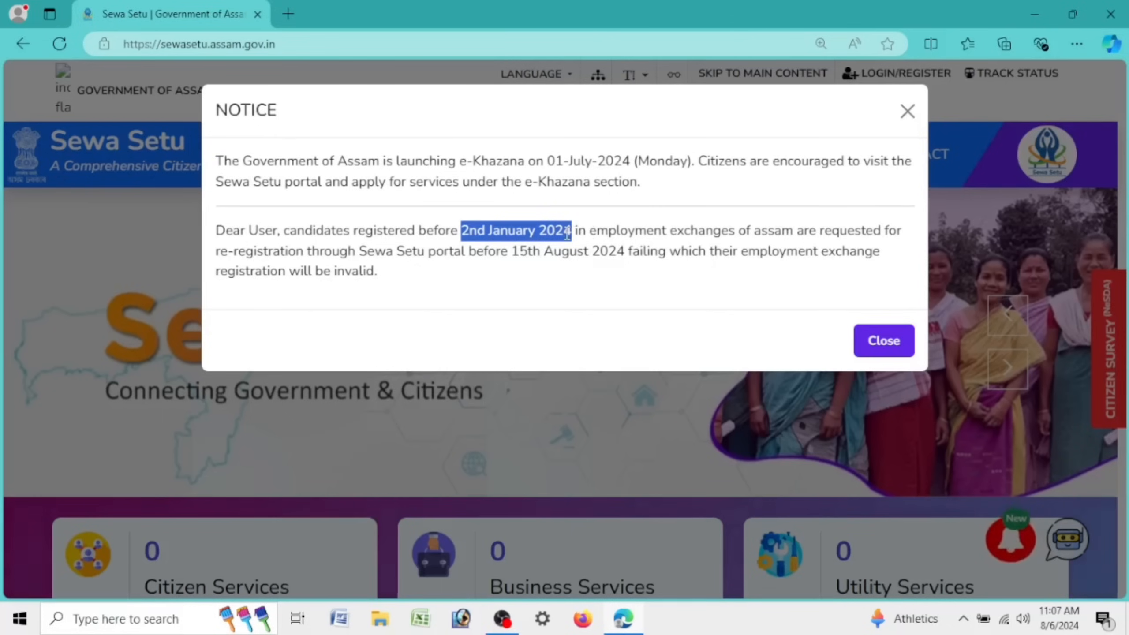
left_click_drag(574, 230, 625, 257)
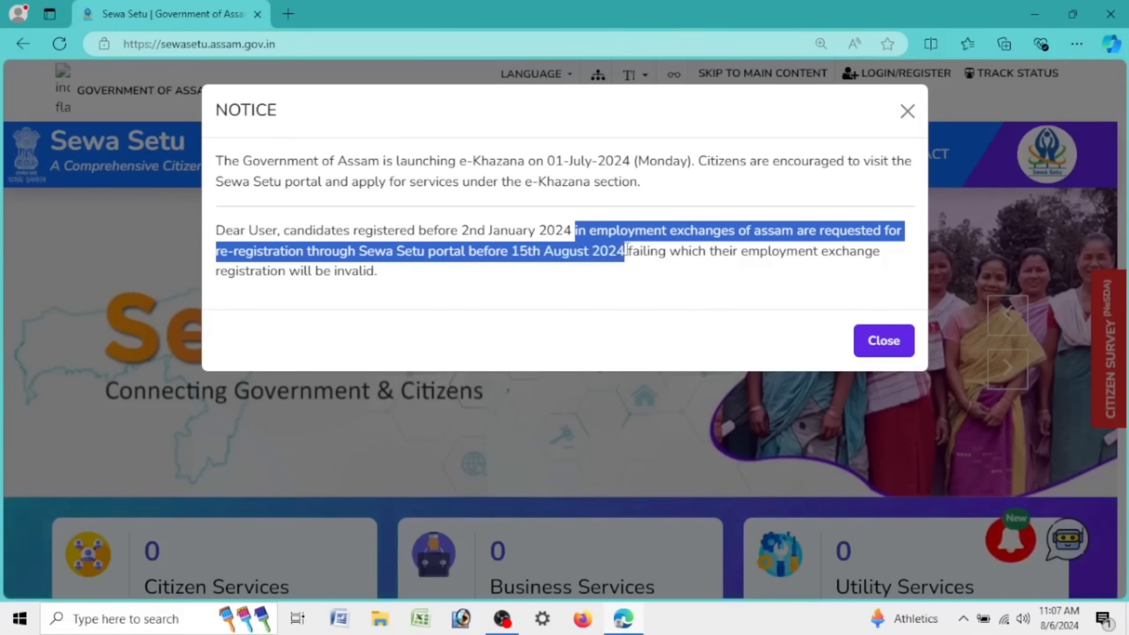
left_click(573, 275)
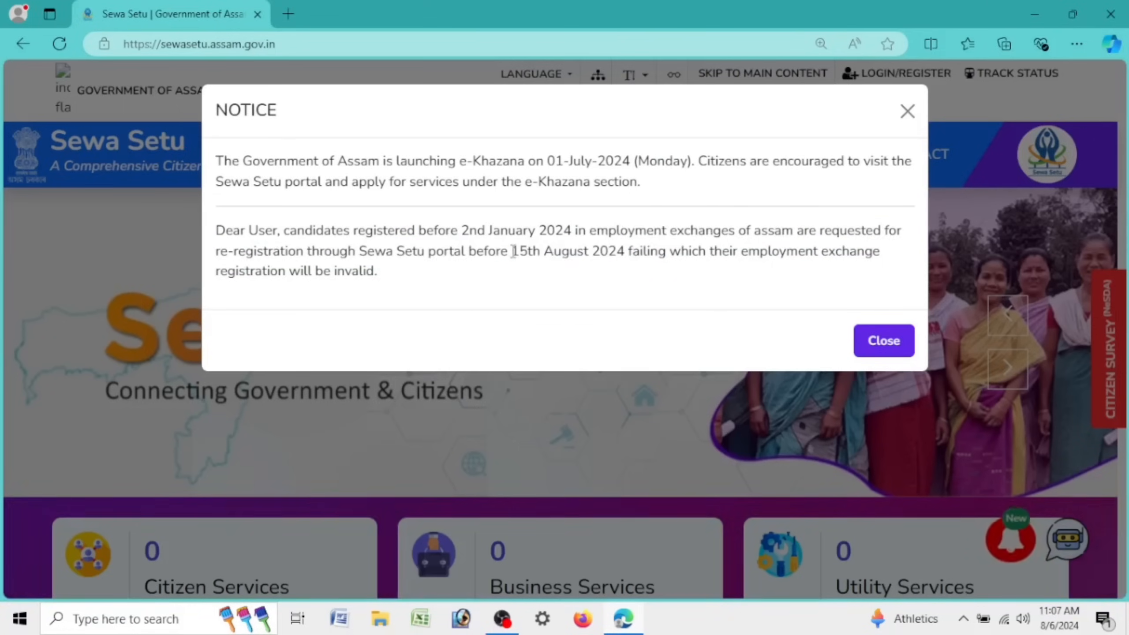
left_click_drag(511, 245, 625, 248)
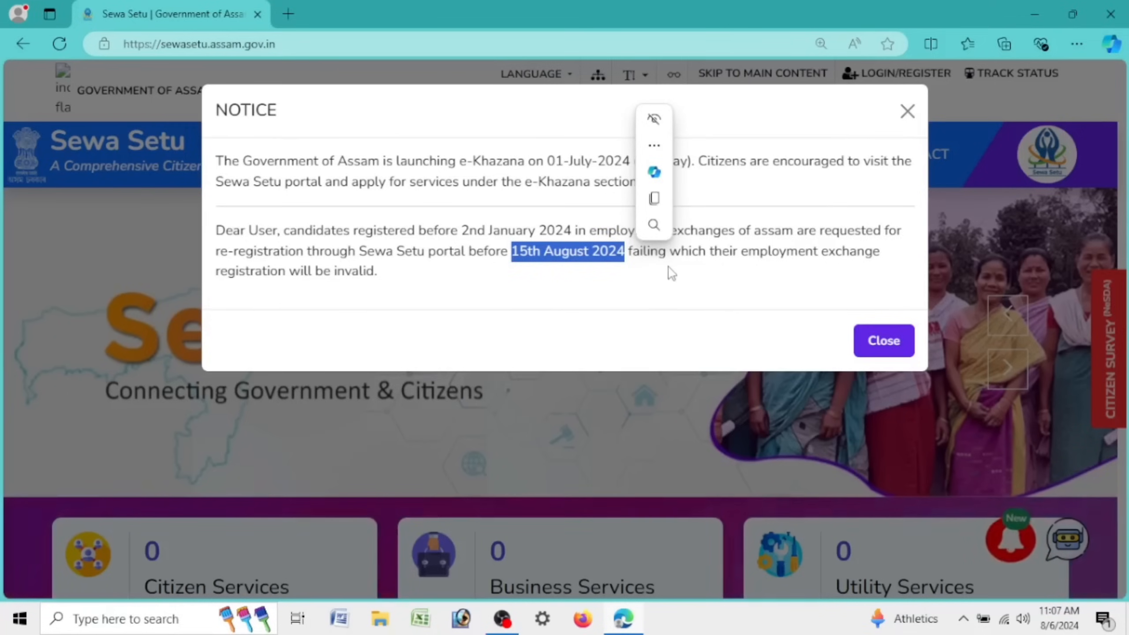
left_click_drag(672, 253, 407, 287)
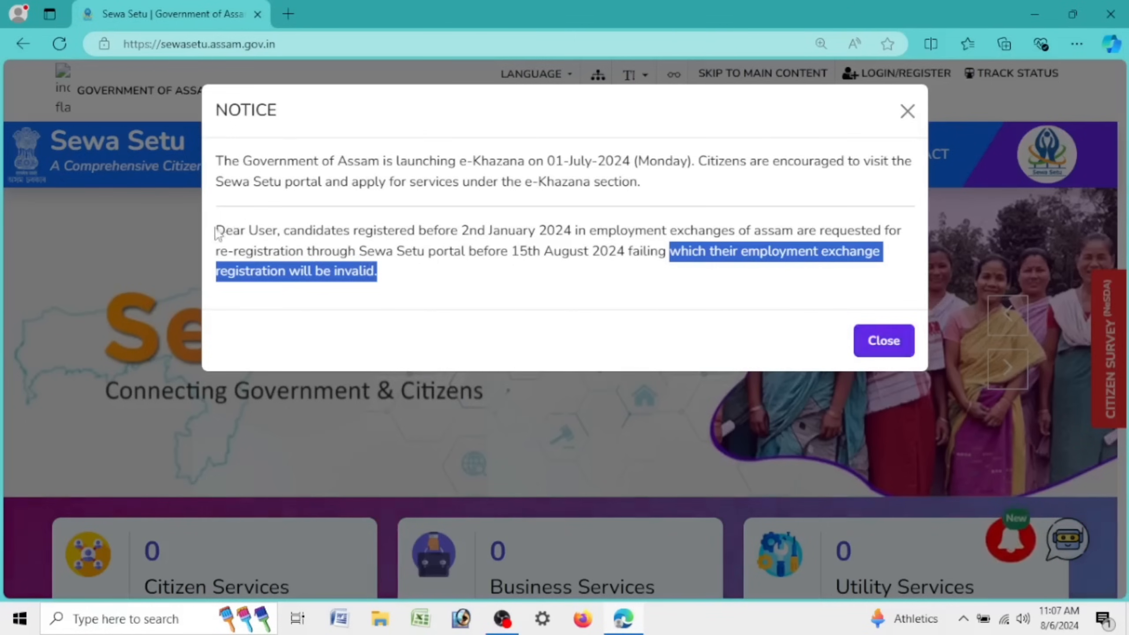
Step: Highlight the whole re-registration notice paragraph, then close the notice
left_click_drag(217, 229, 442, 302)
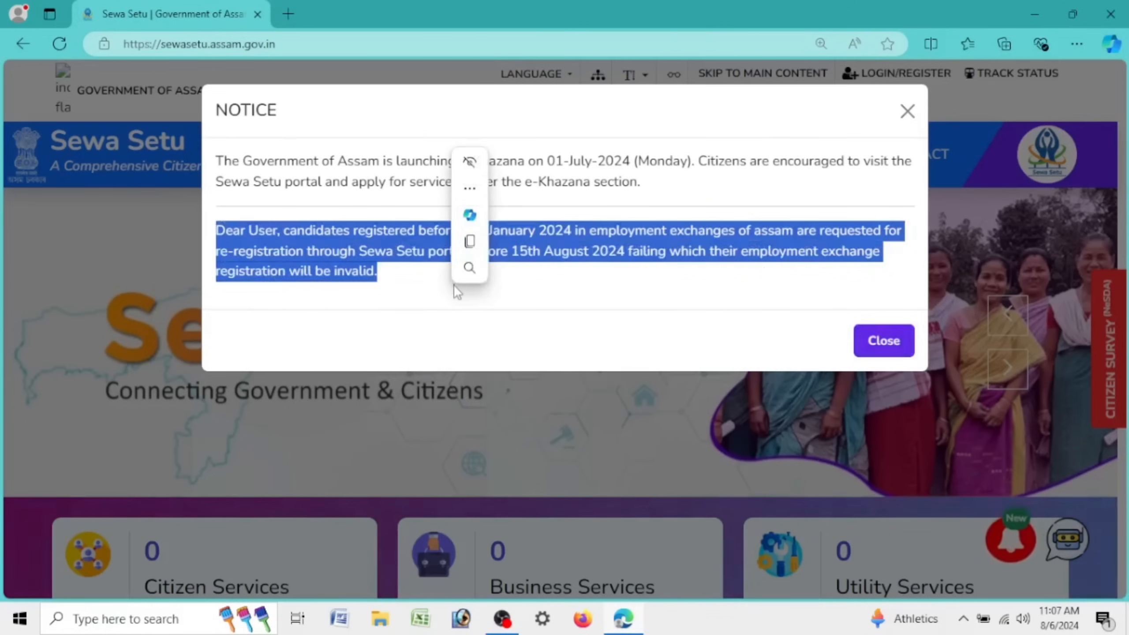
left_click(430, 263)
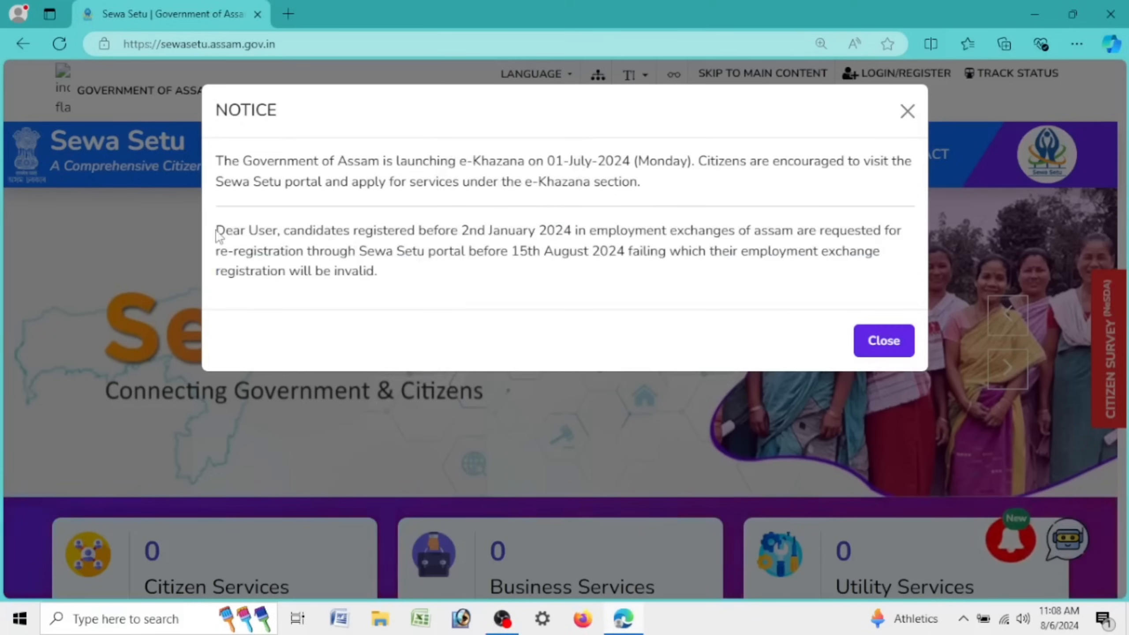
left_click_drag(217, 231, 405, 307)
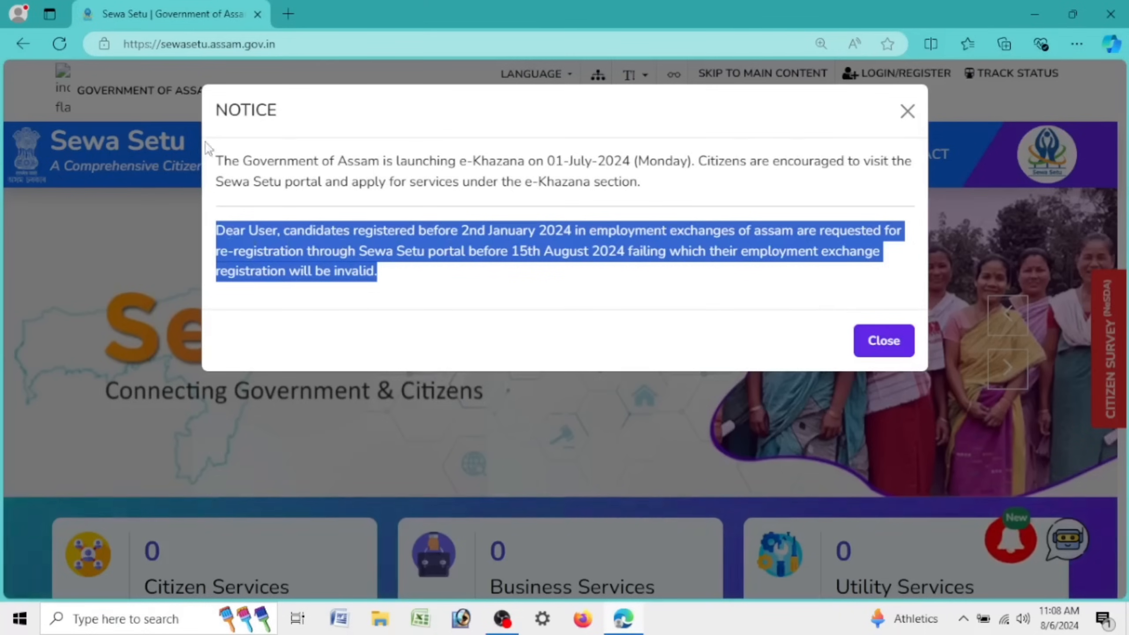
left_click(902, 346)
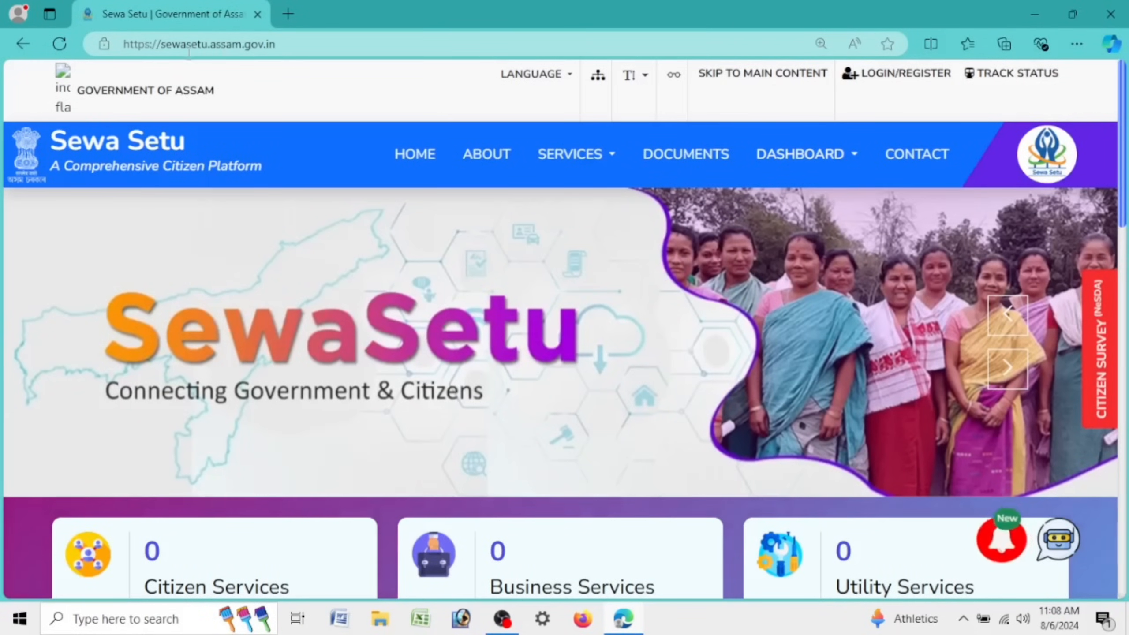
left_click(218, 49)
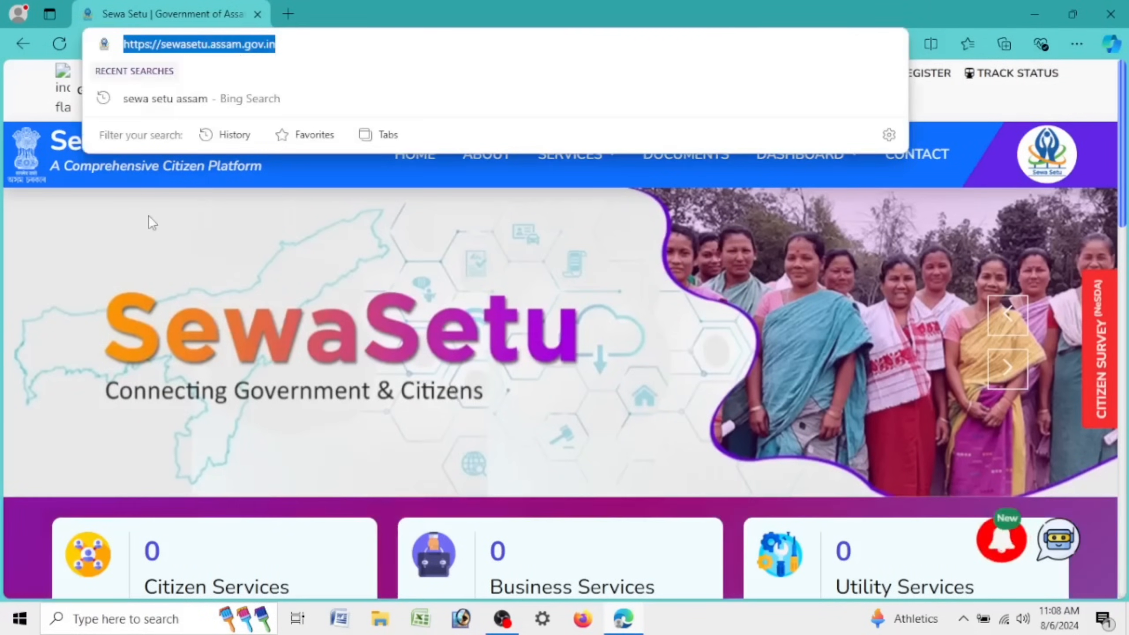
left_click(161, 231)
scroll(405, 237, "down", 5)
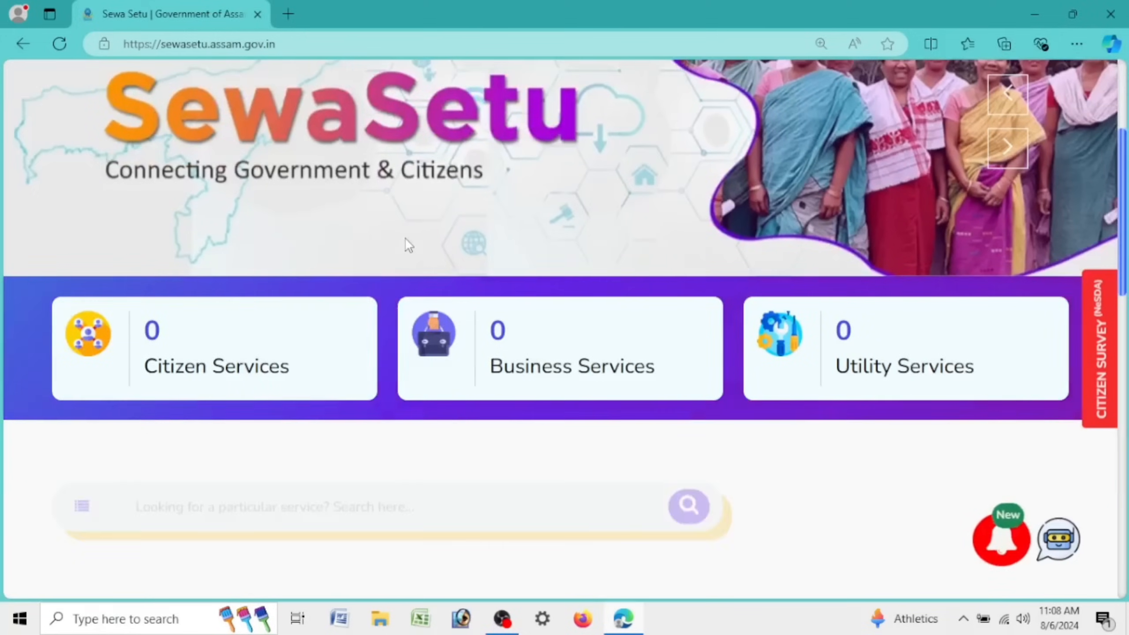
scroll(404, 237, "down", 5)
scroll(405, 237, "up", 5)
scroll(405, 236, "down", 5)
scroll(404, 237, "down", 1)
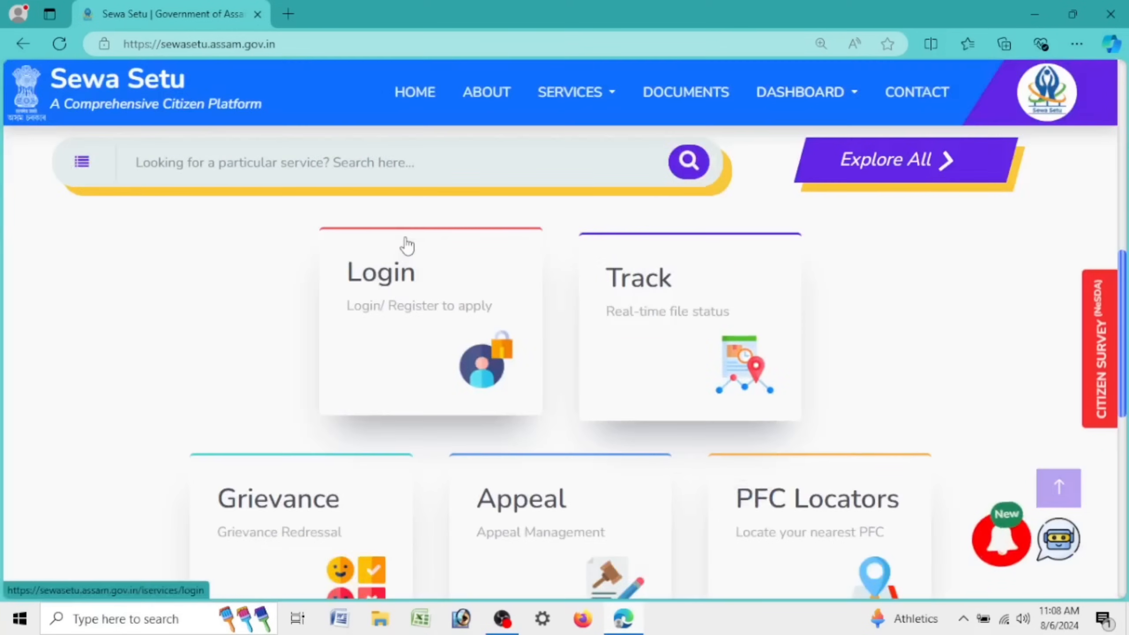
scroll(405, 236, "up", 1)
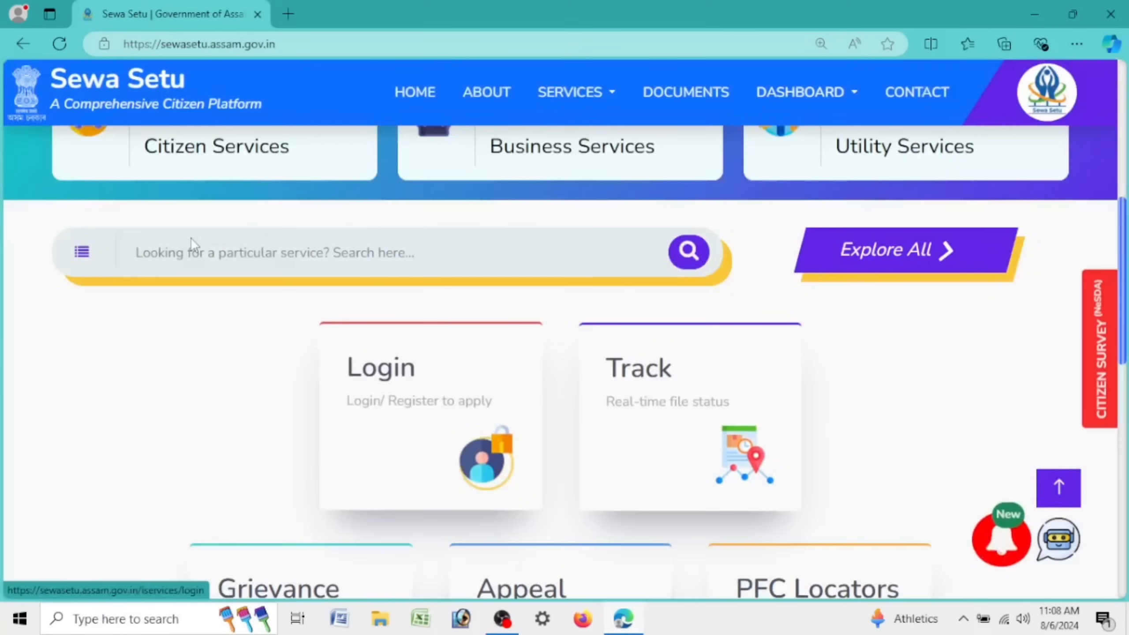
left_click(156, 249)
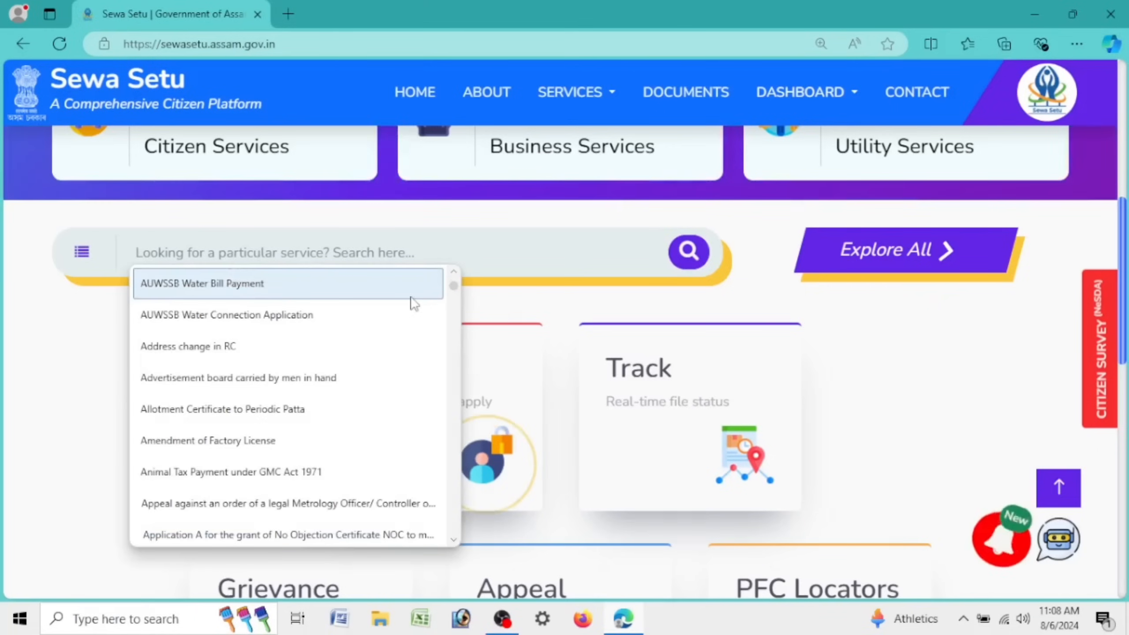
left_click_drag(454, 287, 447, 473)
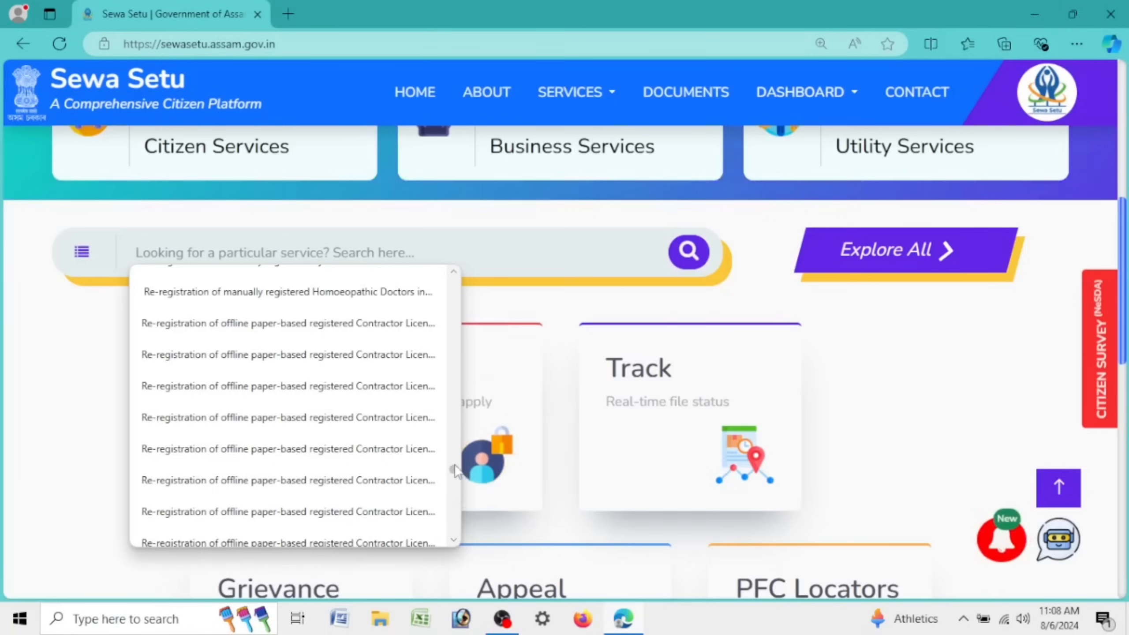
scroll(454, 471, "down", 1)
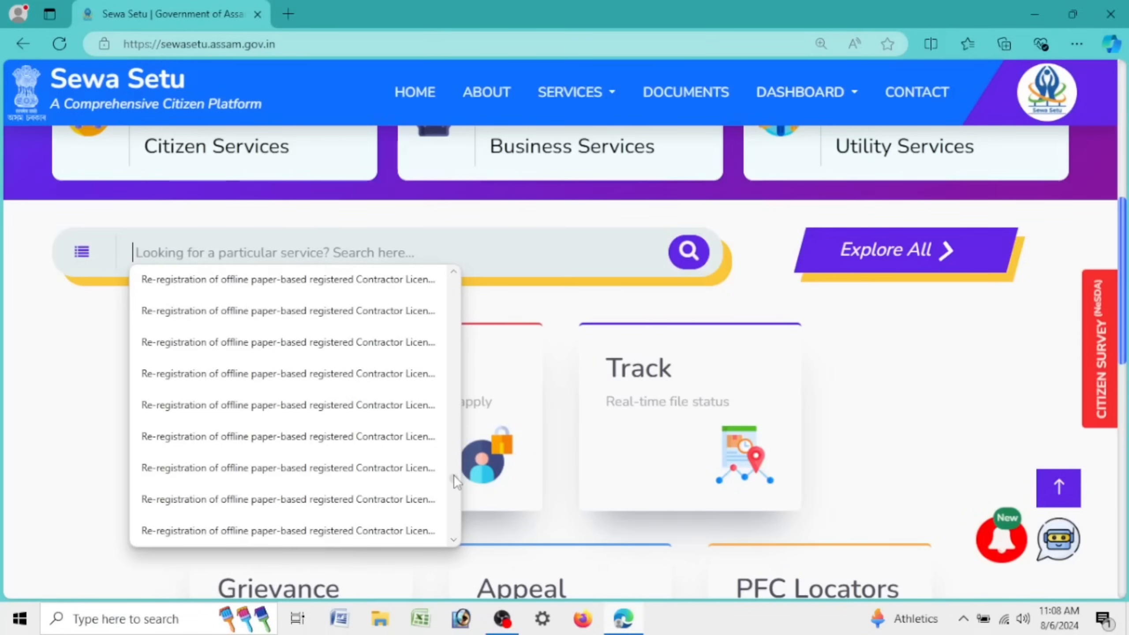
scroll(453, 471, "up", 3)
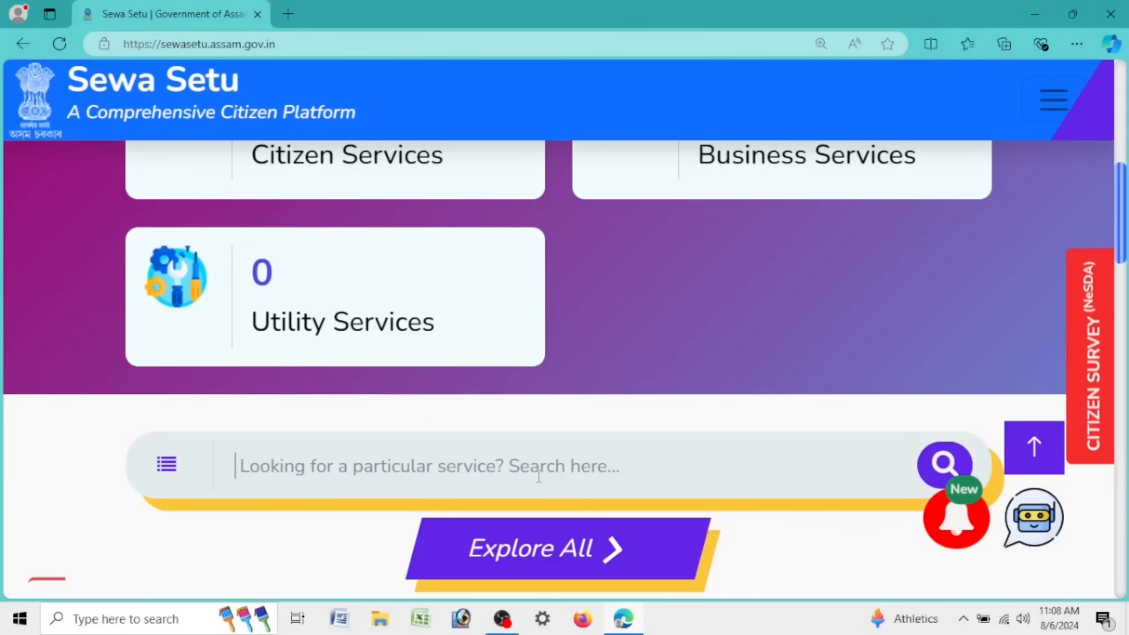
Step: Search 'EMPL', pick 'Re-registration of employment seeker in Employment Exchange' and submit at 110% zoom
type("E")
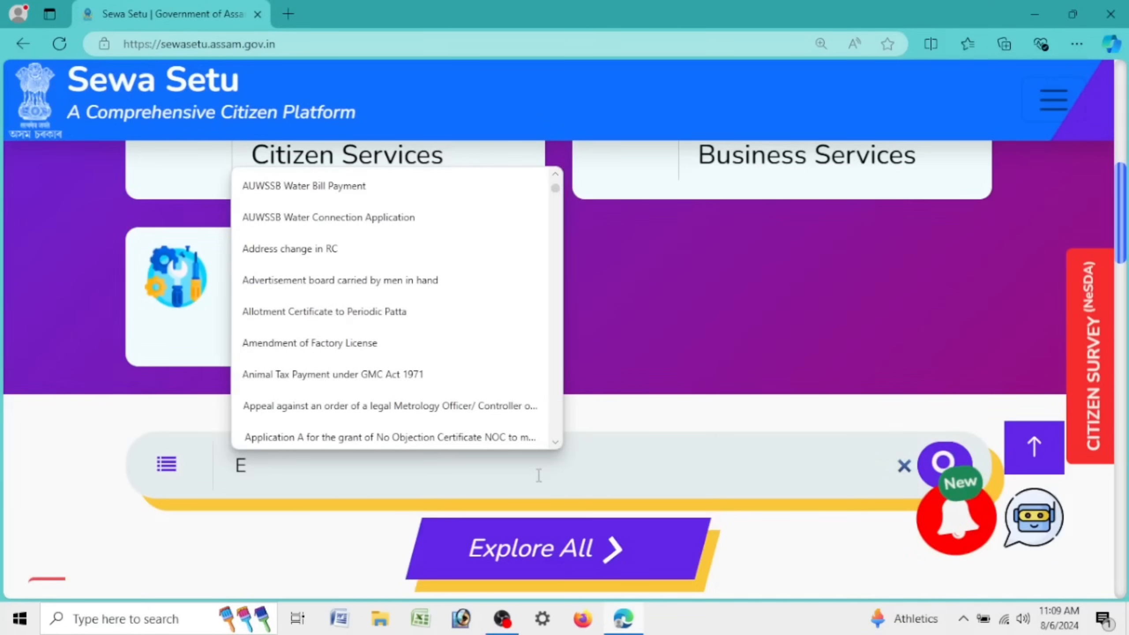
type("MP")
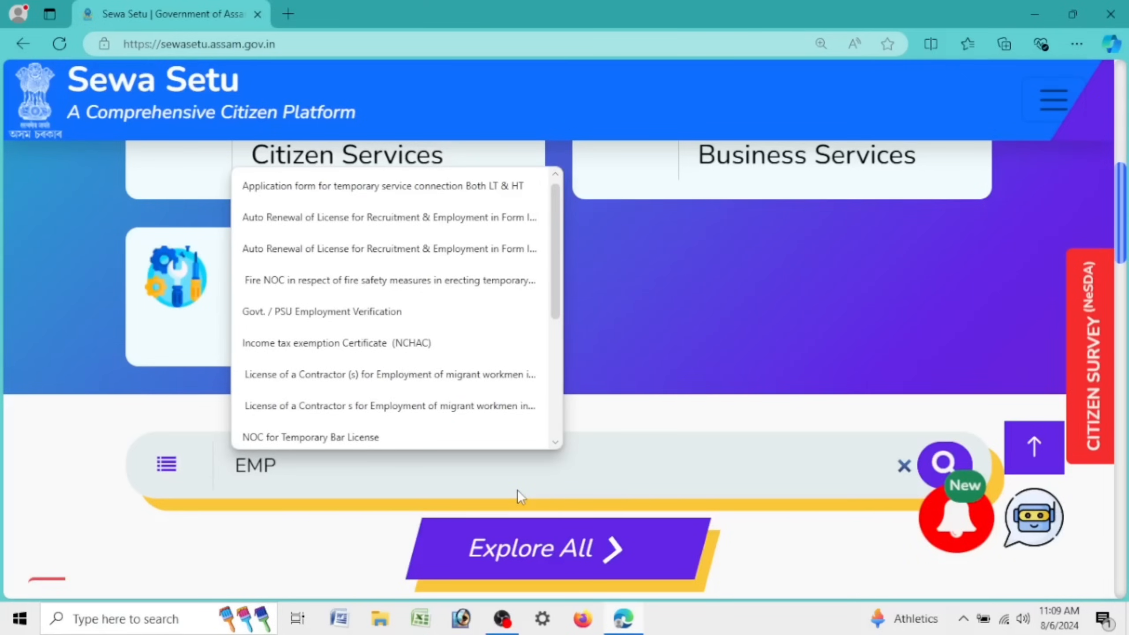
type("L")
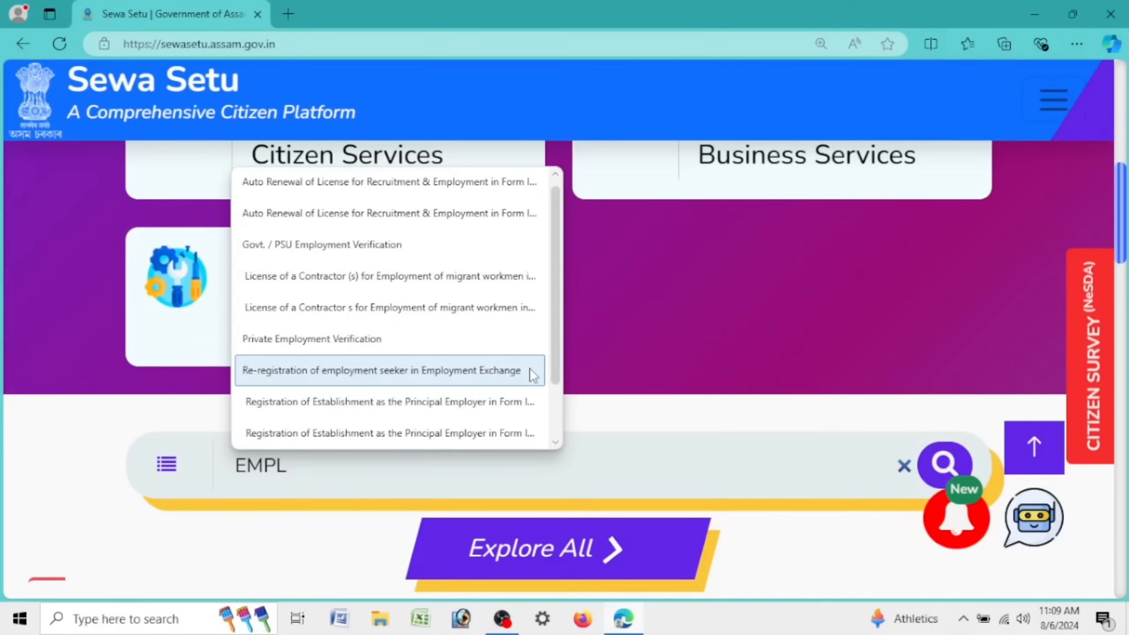
left_click(530, 369)
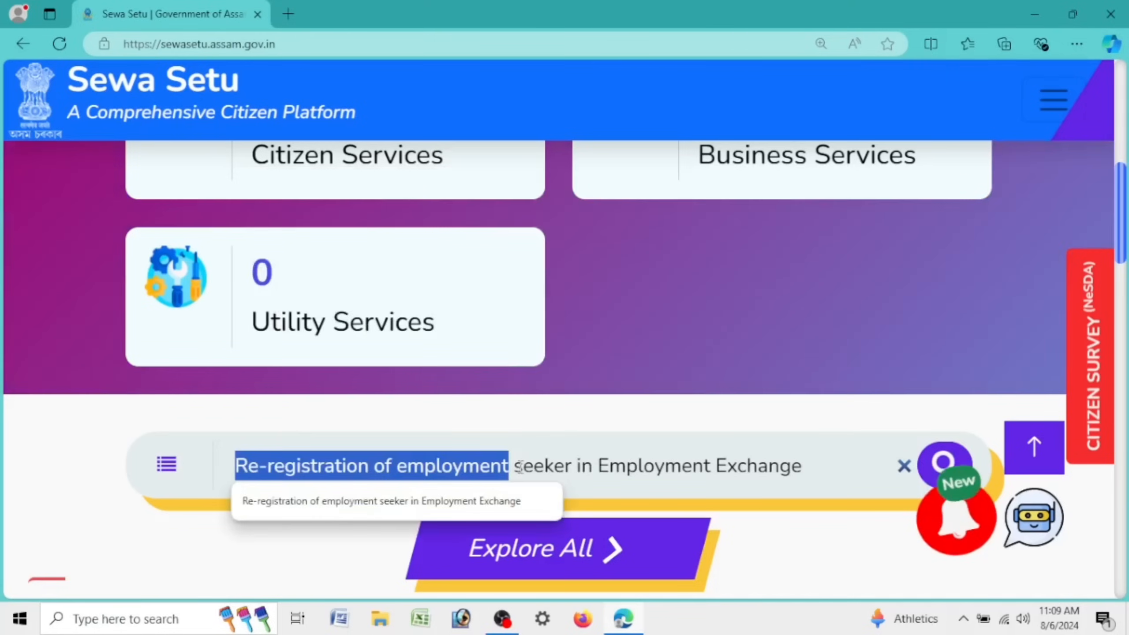
left_click_drag(520, 466, 738, 467)
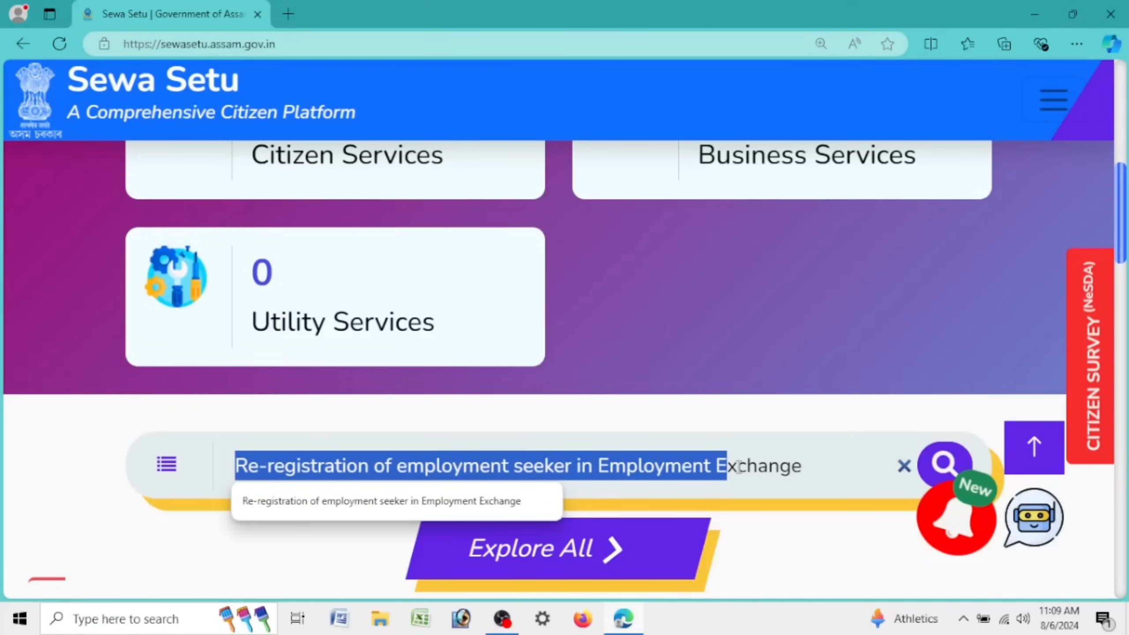
left_click_drag(738, 467, 802, 467)
key("ctrl+minus")
key("ctrl+minus")
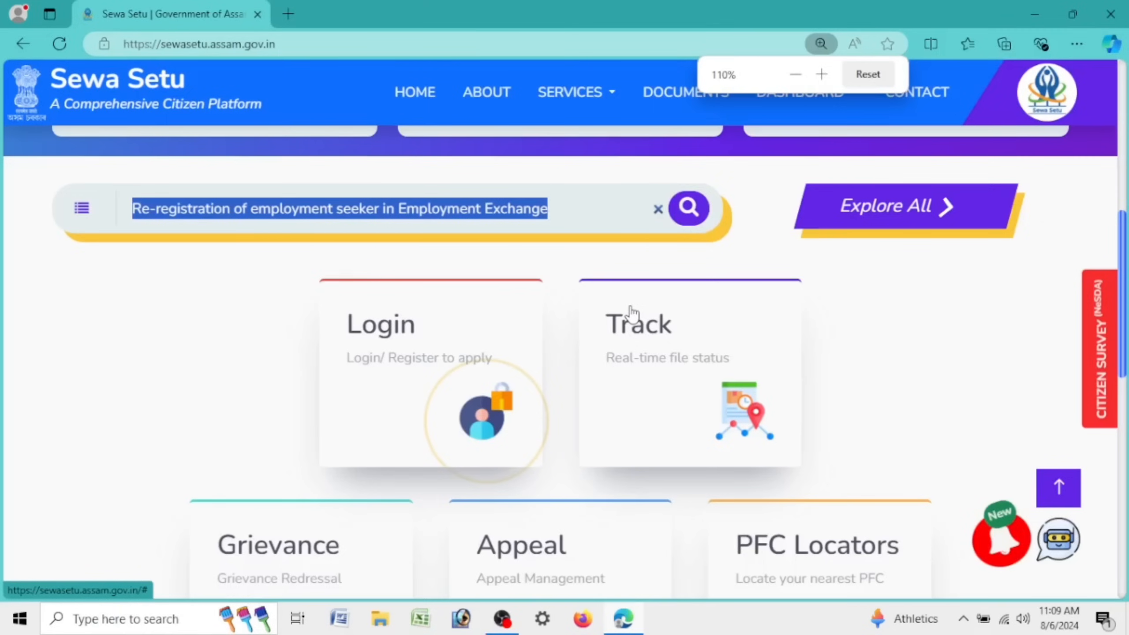
key("Return")
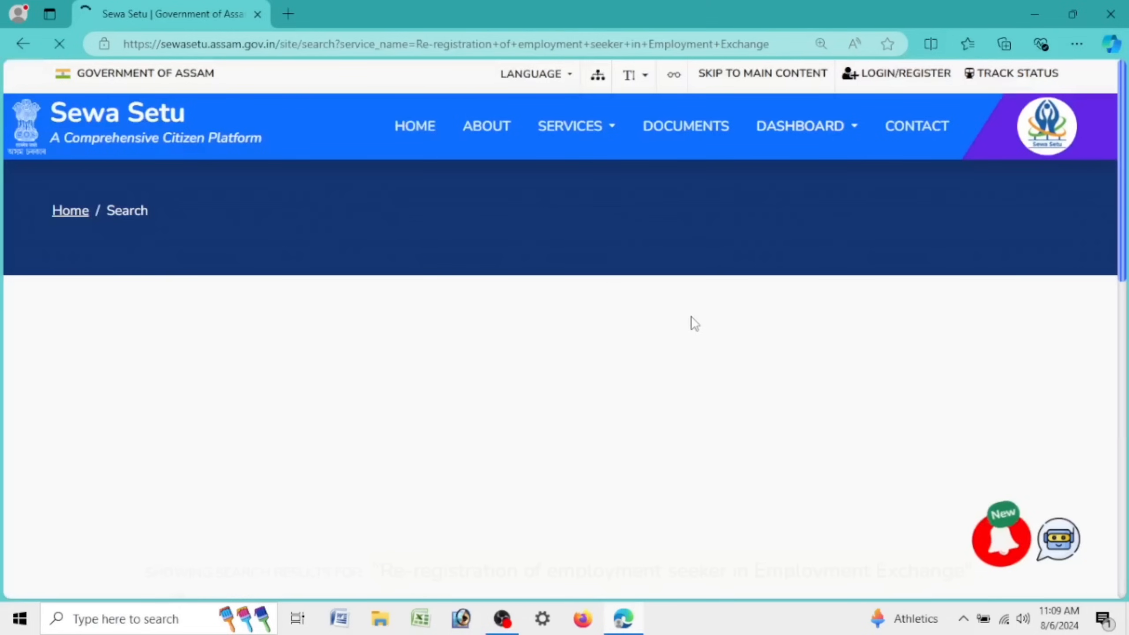
Step: Open the re-registration service page from the search results and highlight its title
left_click_drag(378, 353, 973, 353)
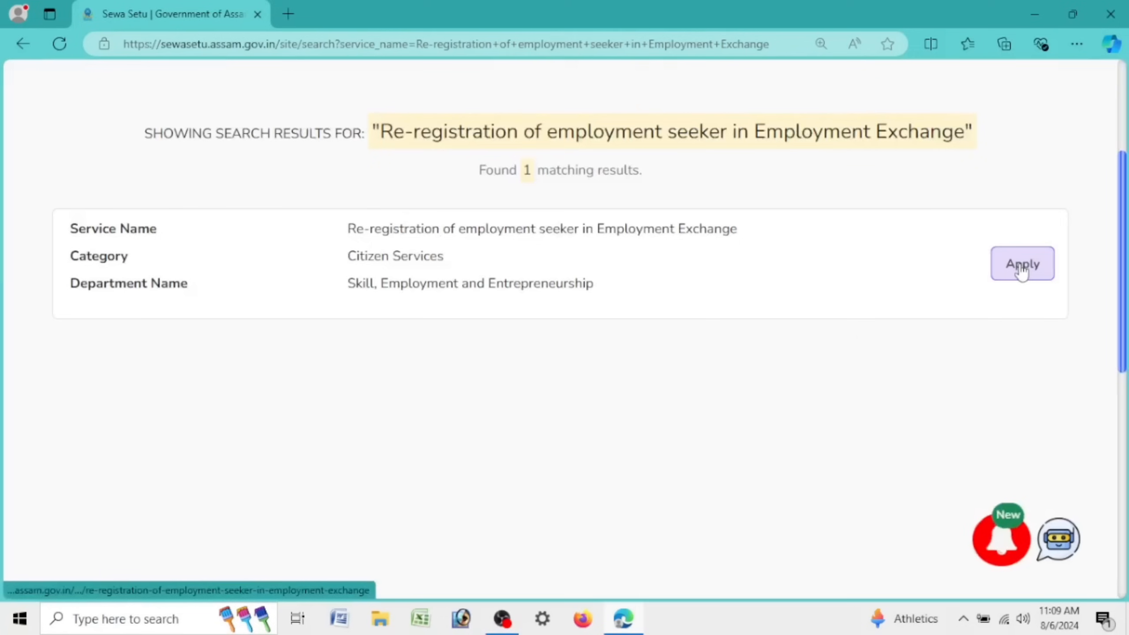
left_click(1022, 267)
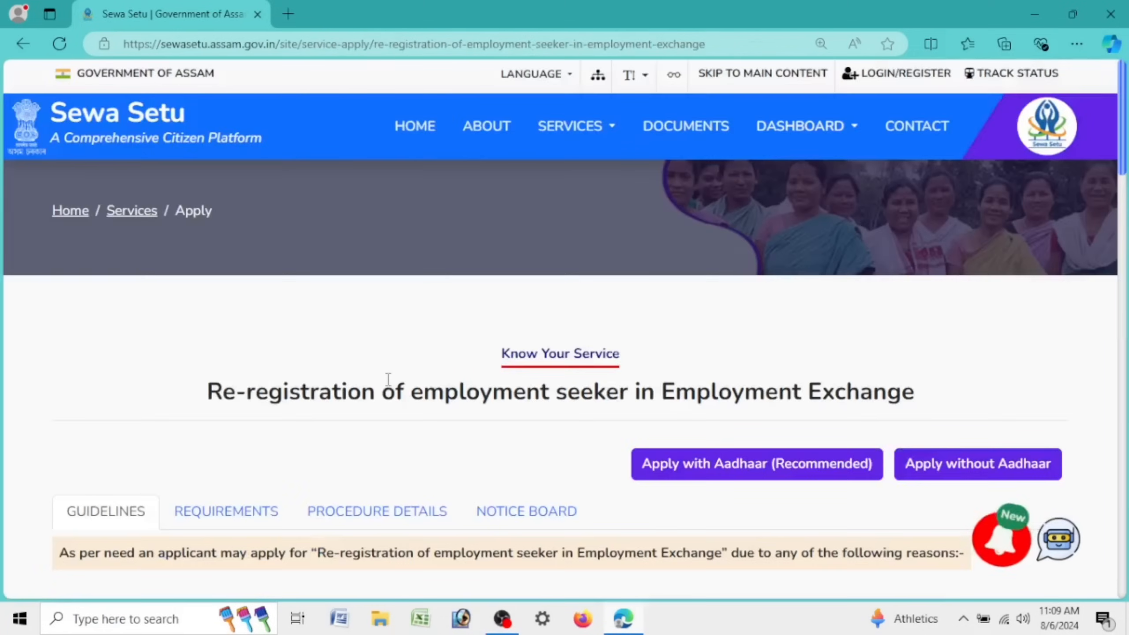
left_click_drag(205, 392, 951, 403)
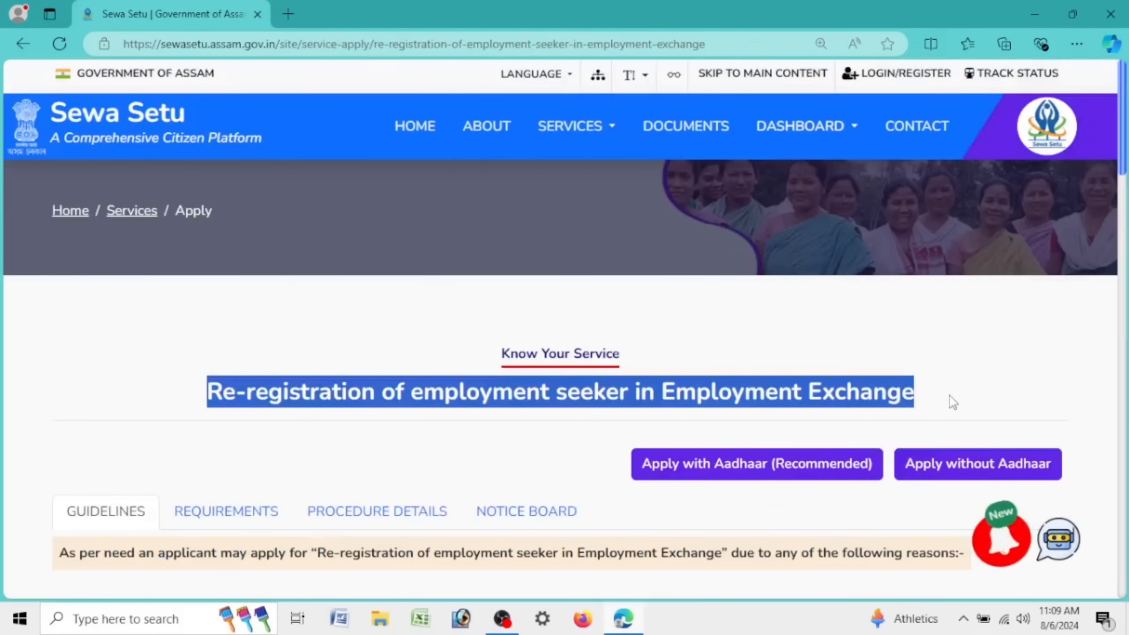
Step: Review the Guidelines reasons: Inter District Transfer, Qualification Upgrade/addition, and Update Employment Status
scroll(92, 394, "down", 5)
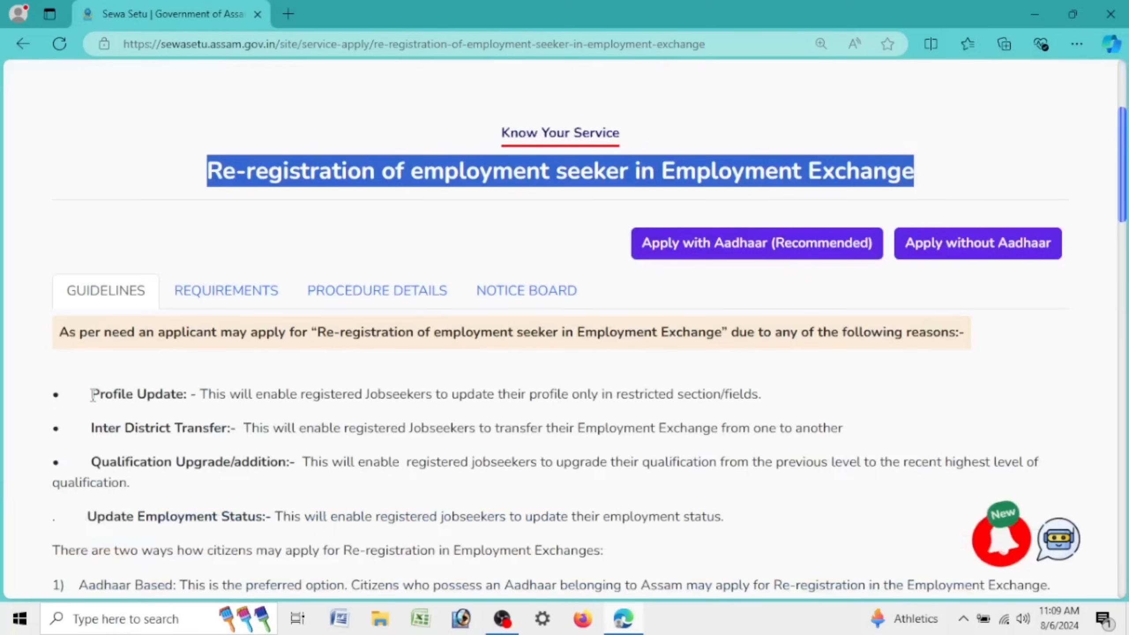
left_click_drag(91, 428, 237, 430)
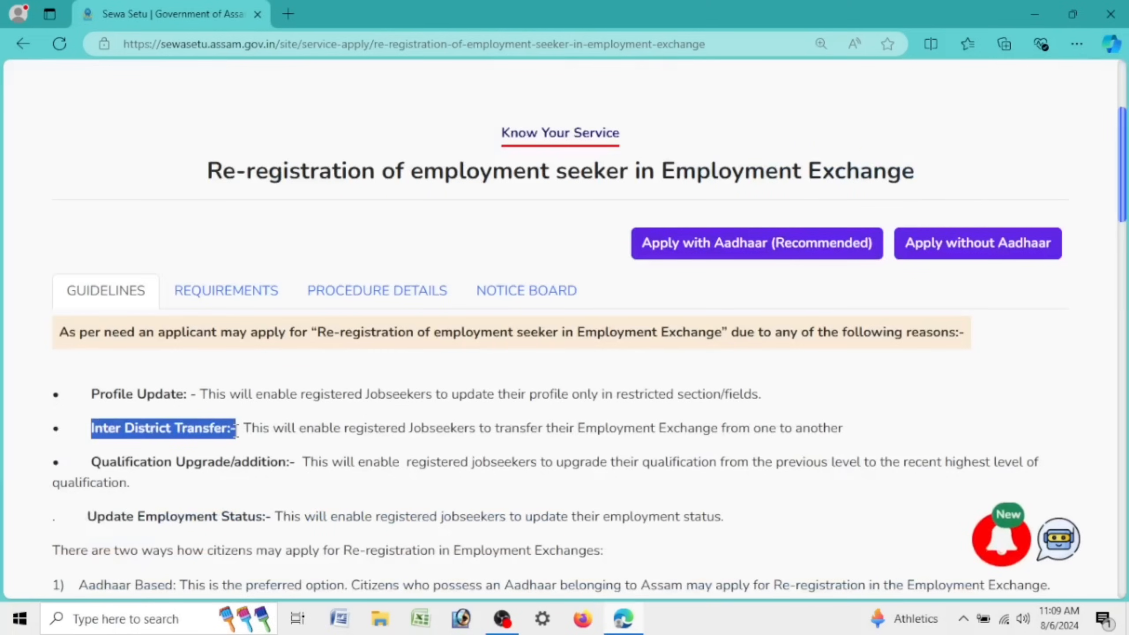
left_click_drag(84, 462, 289, 465)
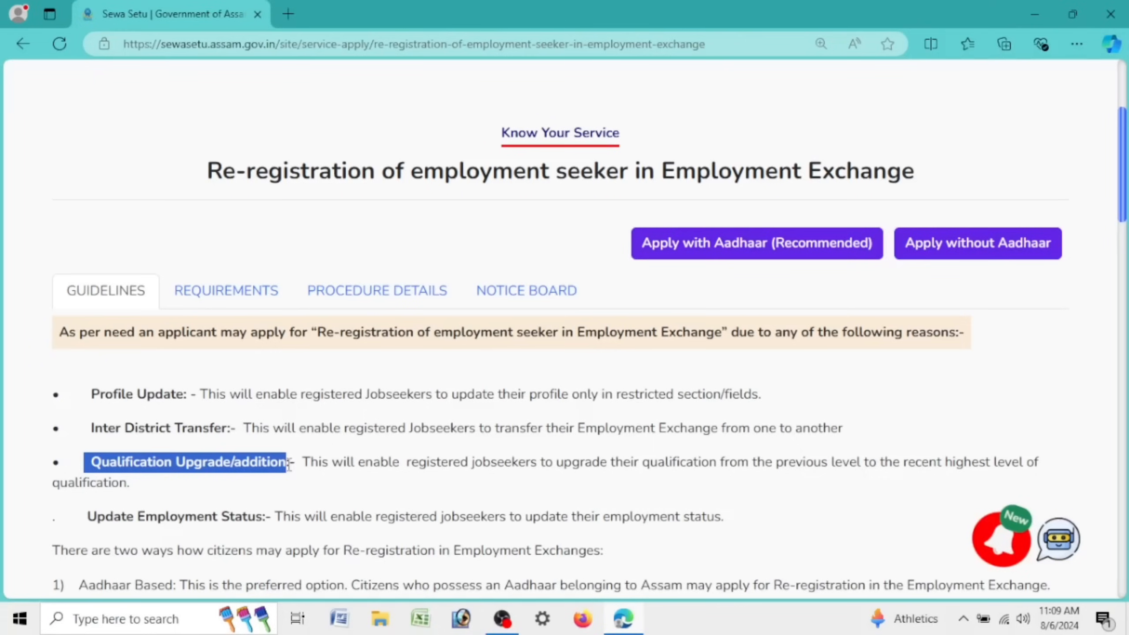
left_click_drag(80, 517, 272, 519)
left_click_drag(70, 463, 310, 464)
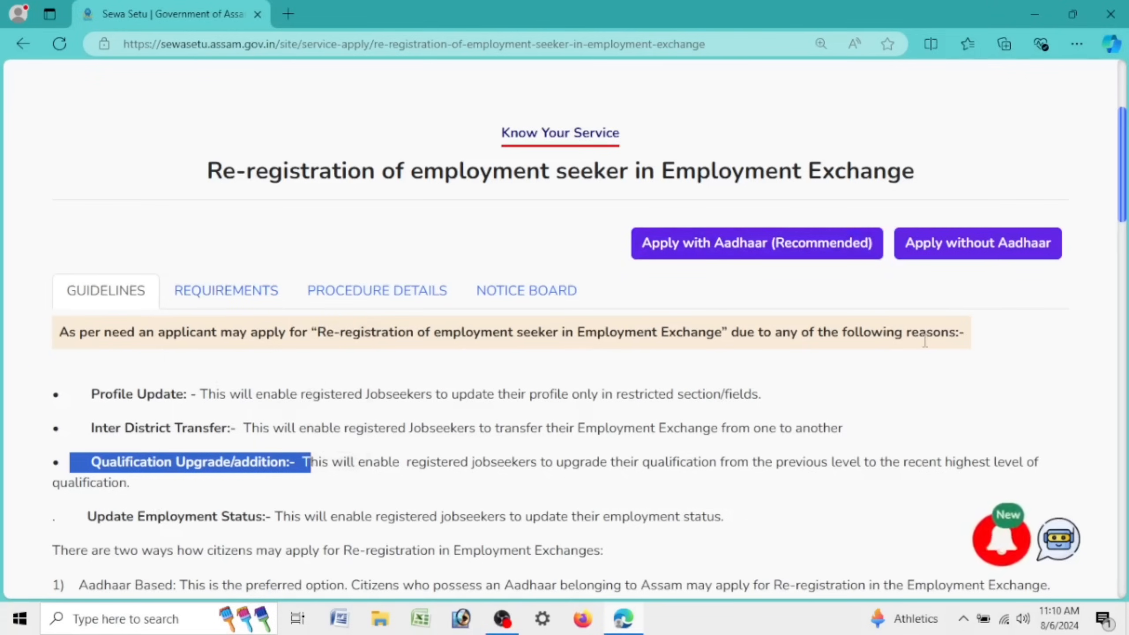
scroll(925, 341, "down", 20)
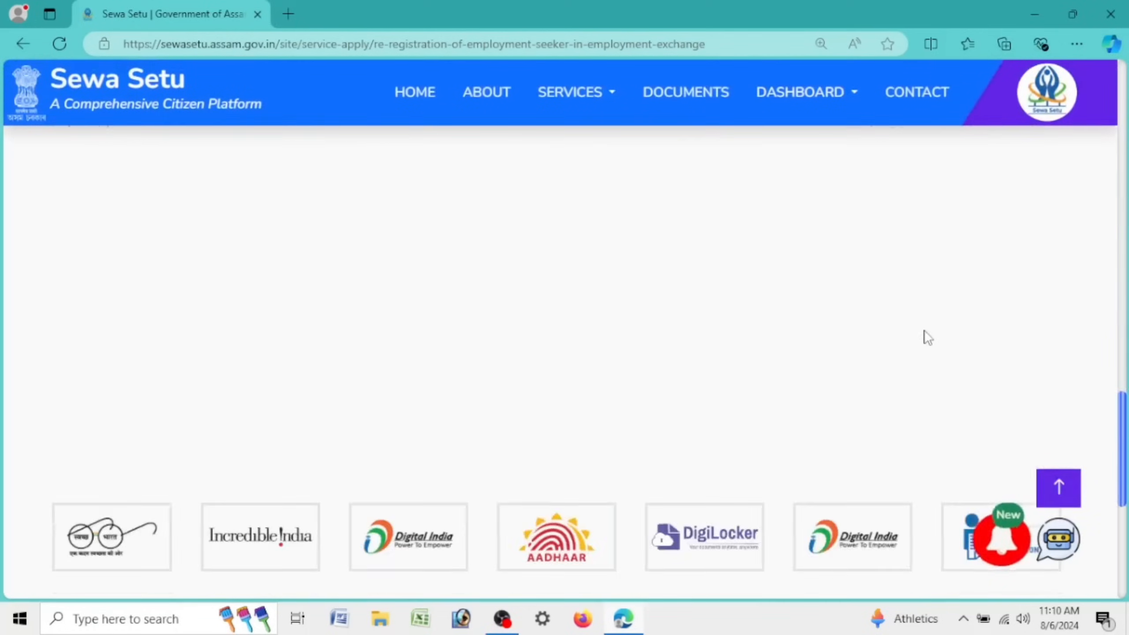
scroll(926, 335, "up", 20)
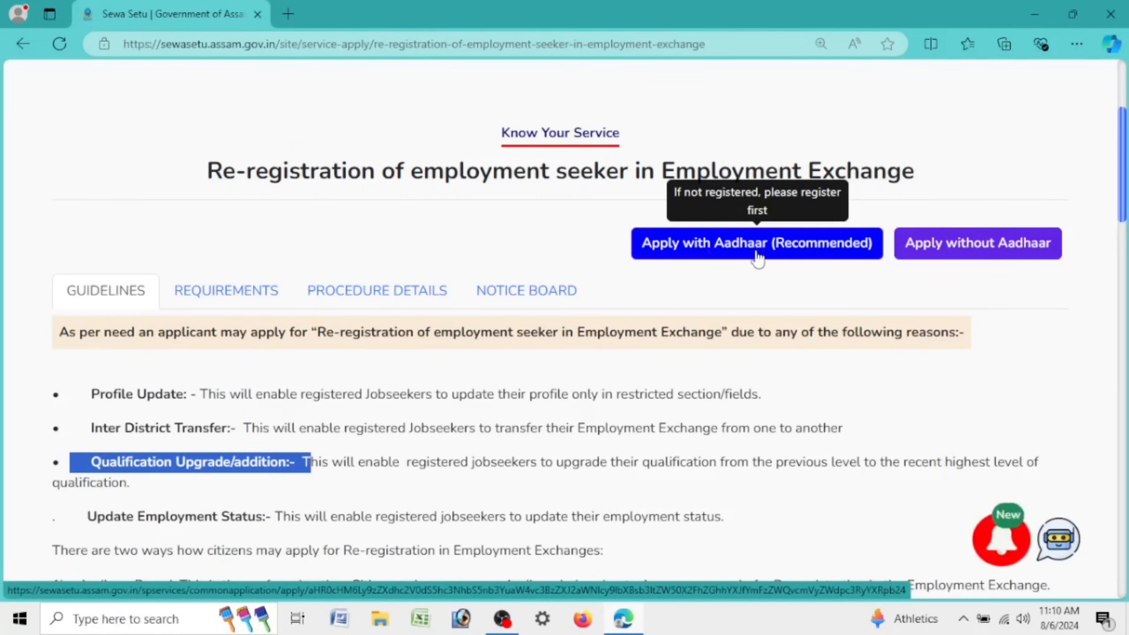
Step: Start the Apply with Aadhaar (Recommended) application, check the CSC option, and return to CITIZEN login
left_click(756, 253)
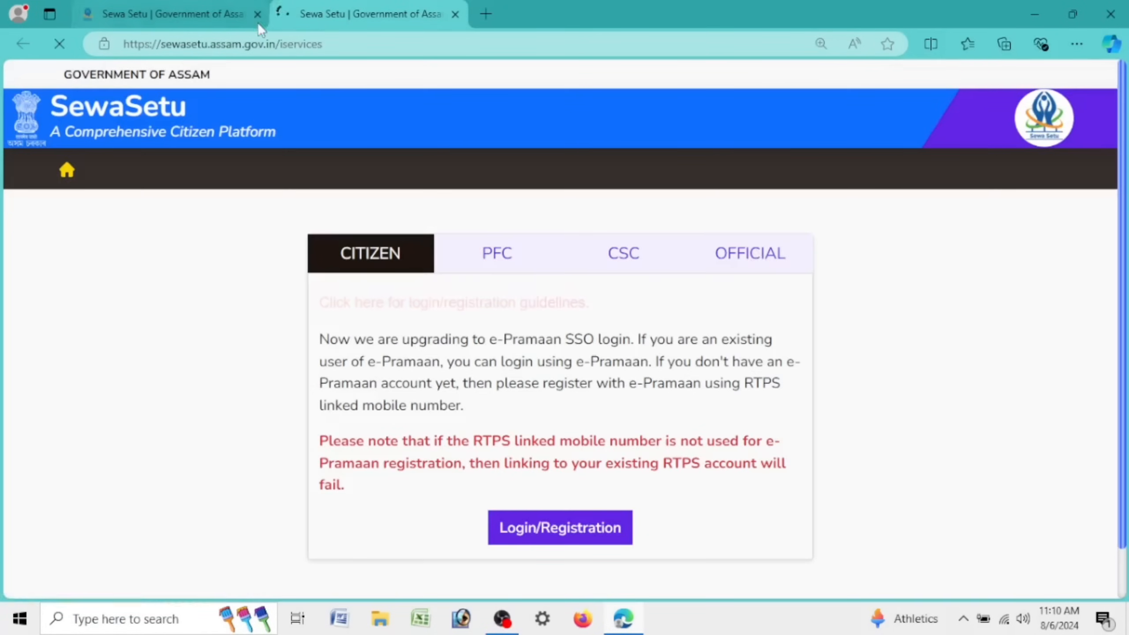
left_click(633, 263)
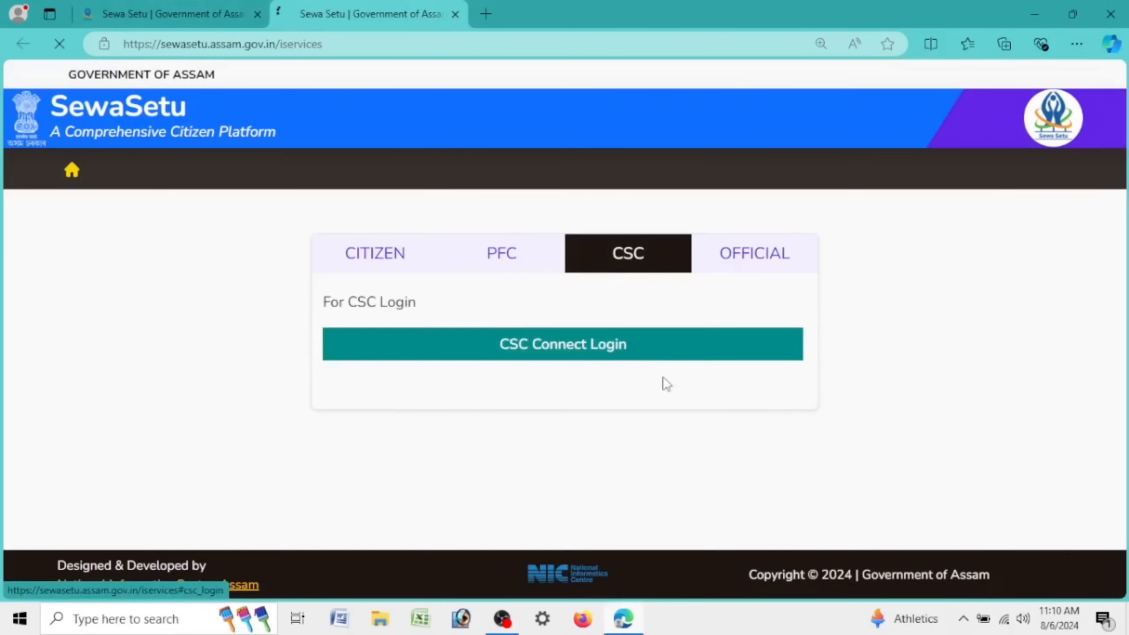
left_click(373, 262)
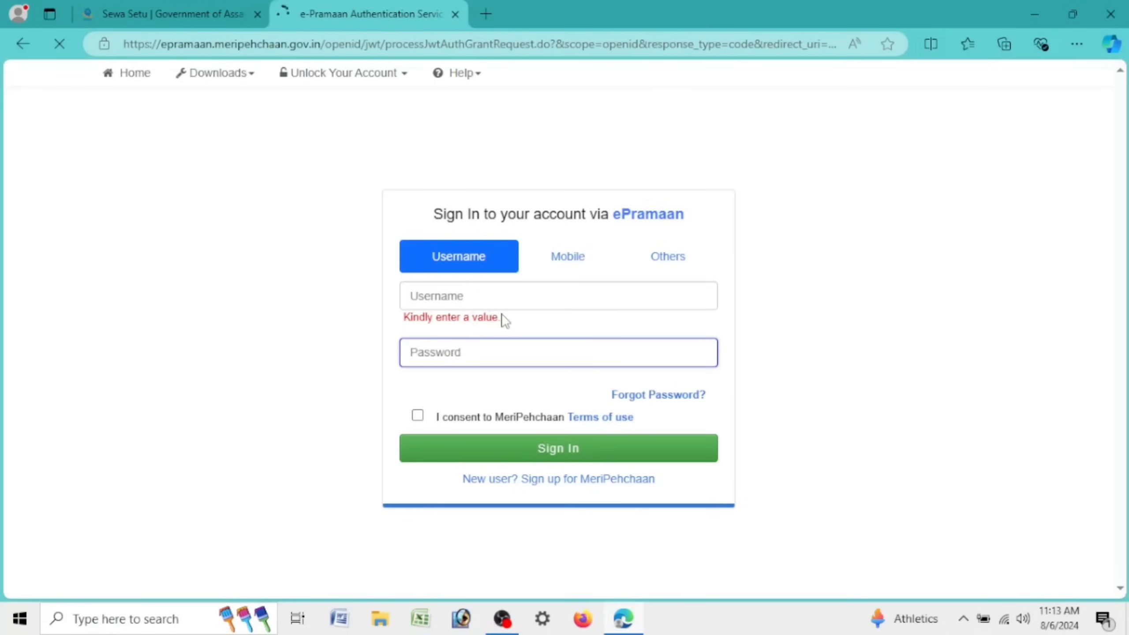
left_click(451, 302)
left_click(456, 356)
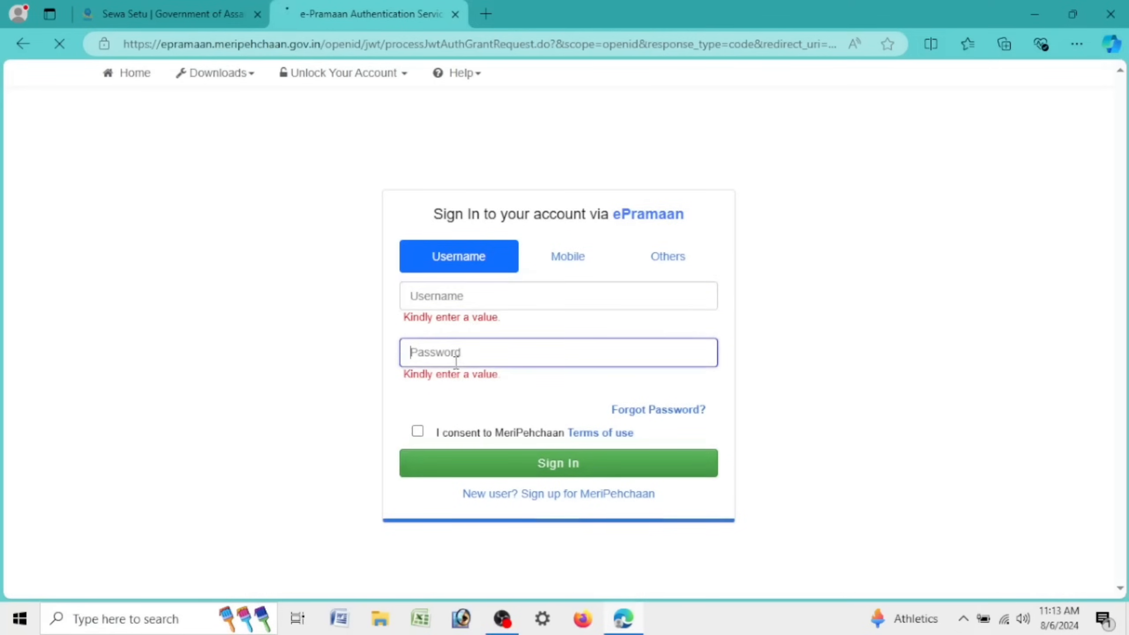
left_click(524, 287)
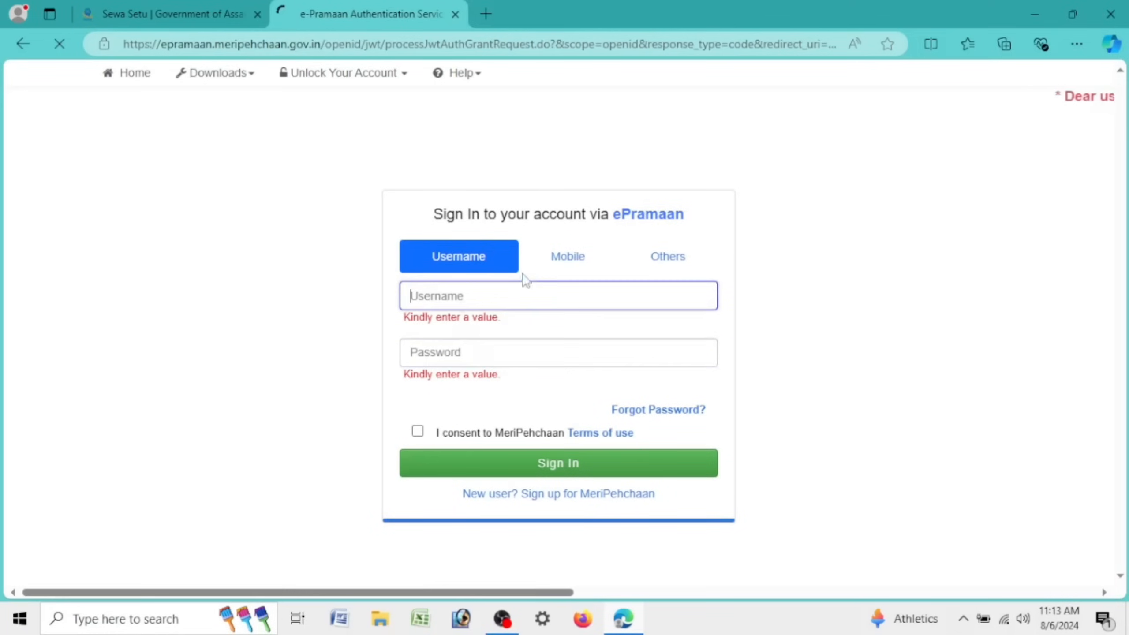
left_click(569, 254)
left_click(542, 307)
left_click(557, 338)
left_click(673, 267)
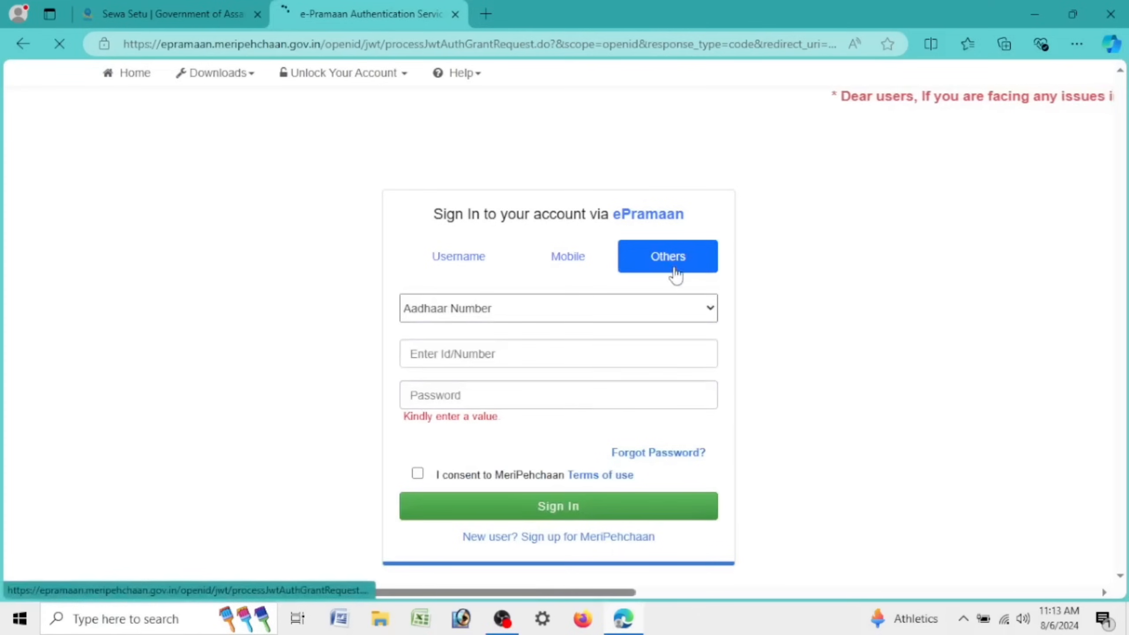
left_click(572, 319)
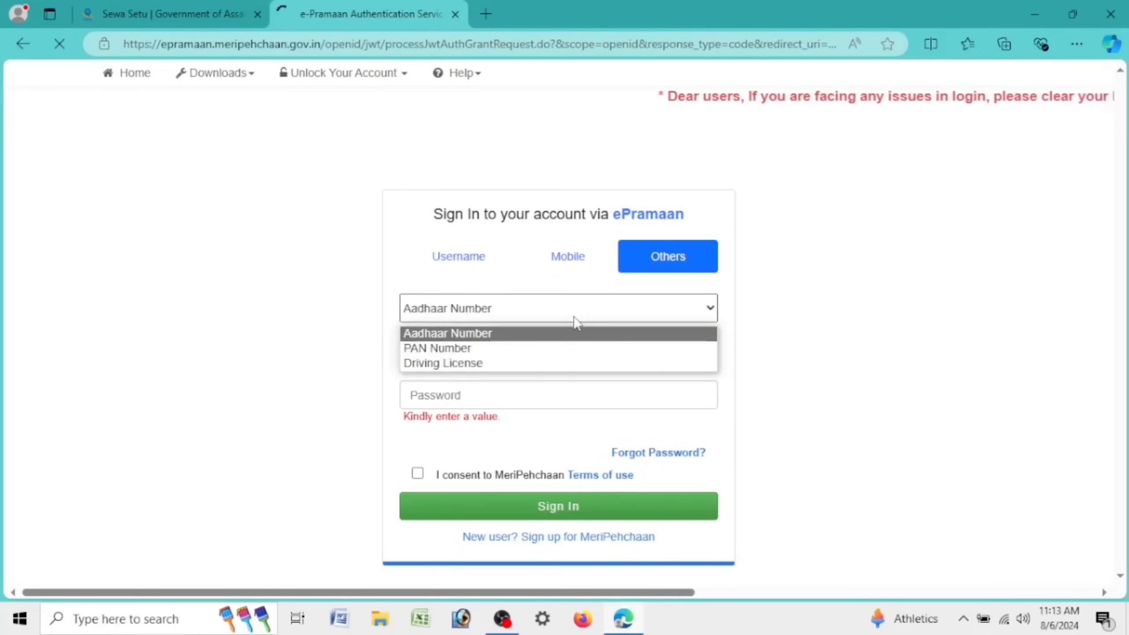
left_click(574, 320)
left_click(579, 348)
left_click(576, 399)
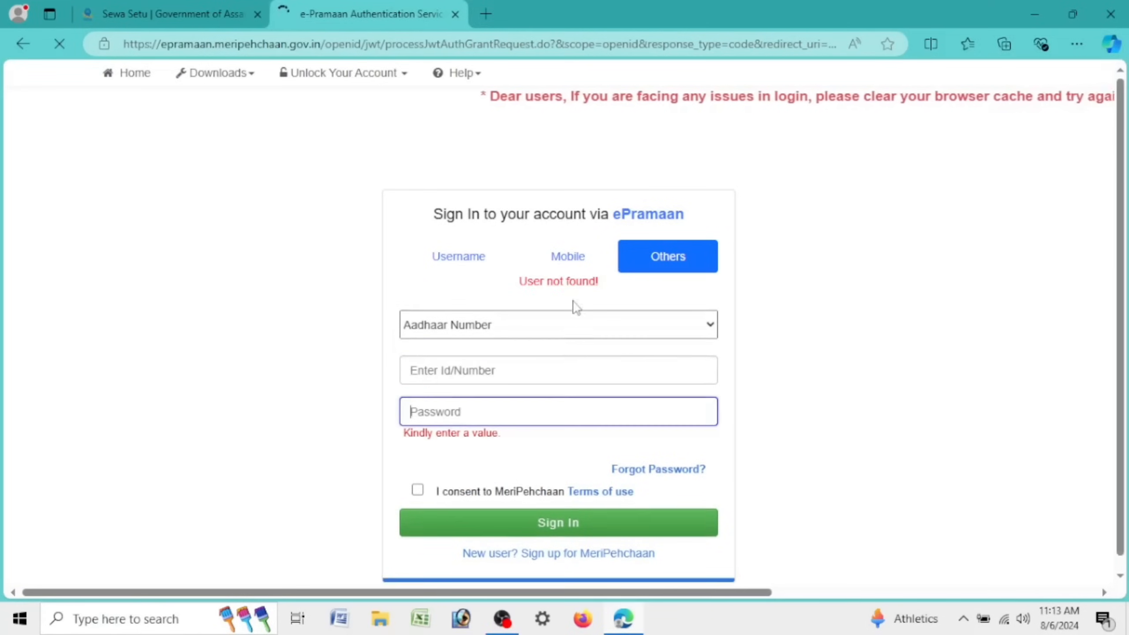
left_click(457, 266)
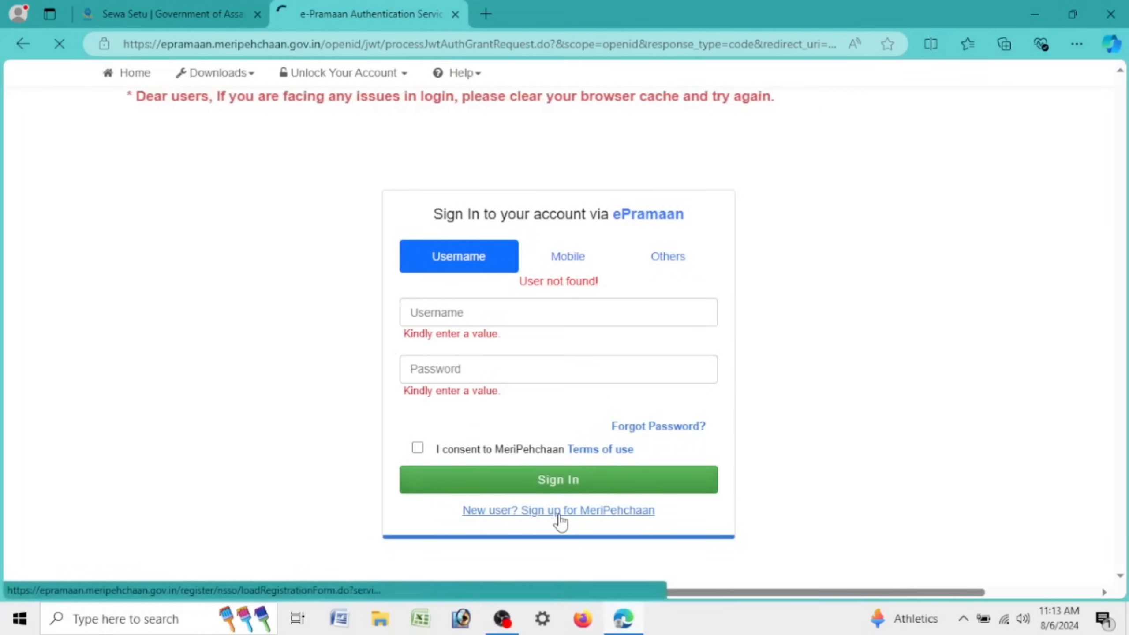
Step: Open the MeriPehchaan sign-up form, zoom it to 110%, and enter the applicant's mobile number
left_click(596, 518)
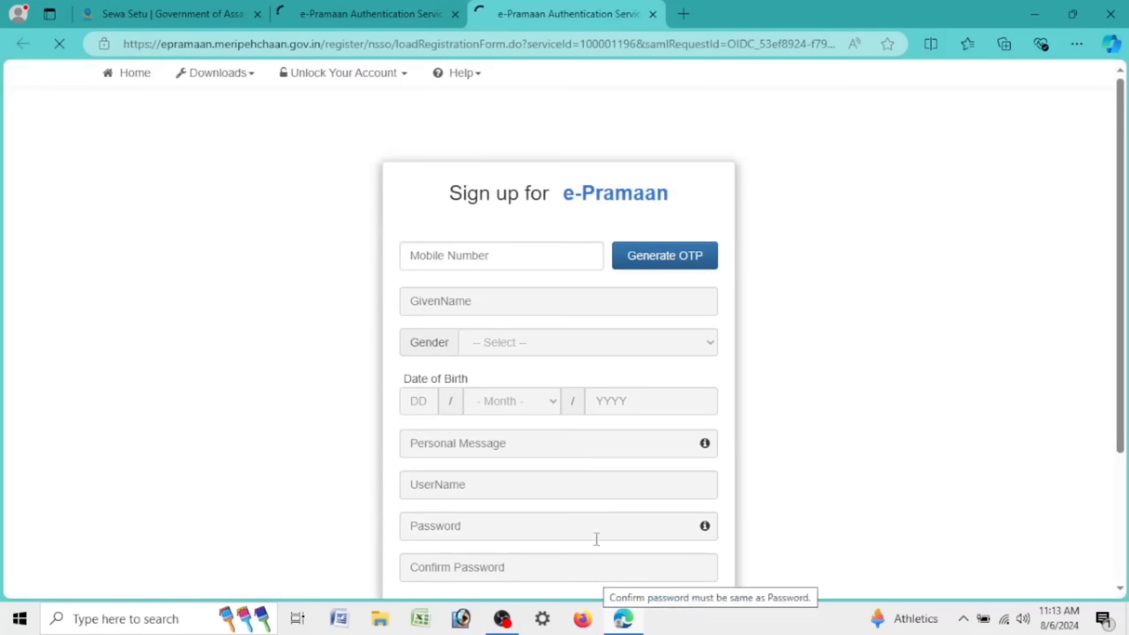
scroll(507, 118, "down", 4)
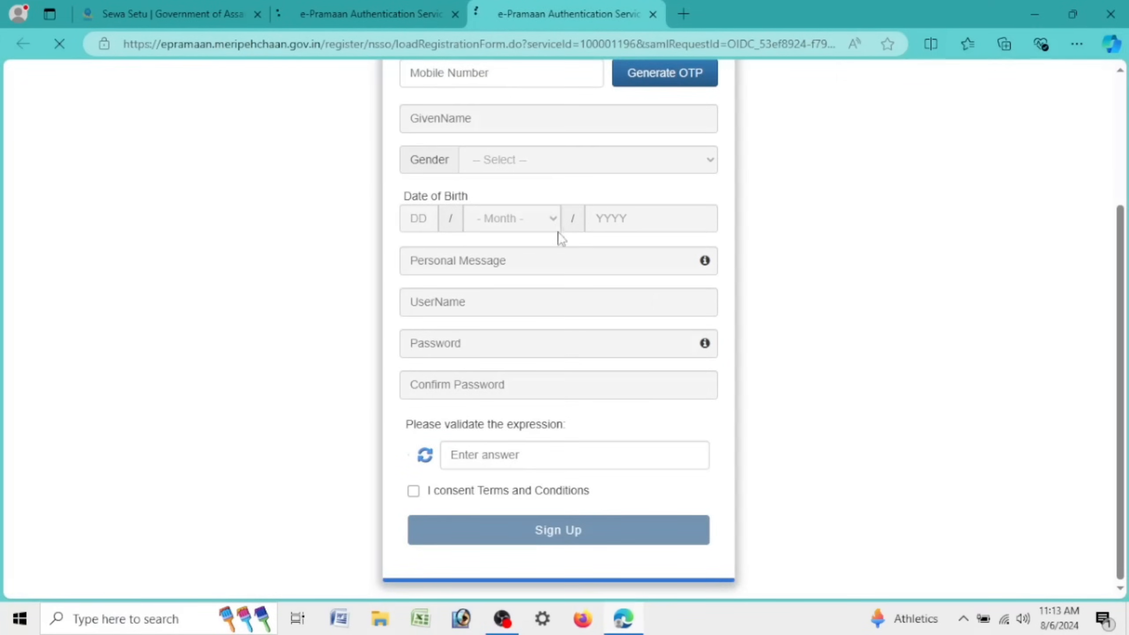
scroll(542, 507, "up", 4)
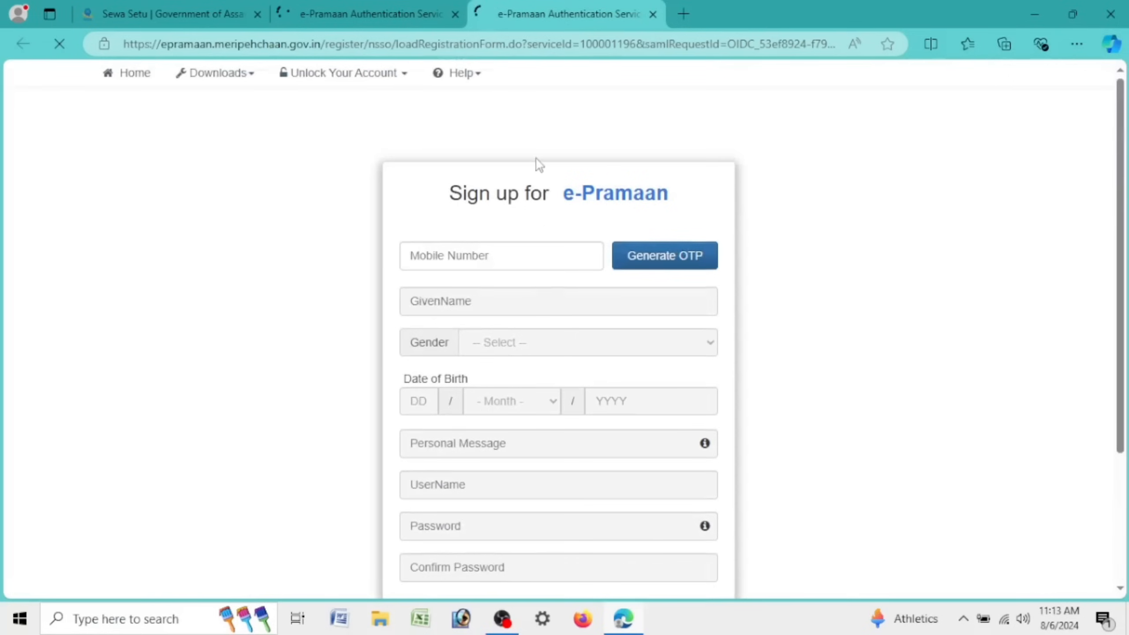
left_click_drag(448, 194, 550, 193)
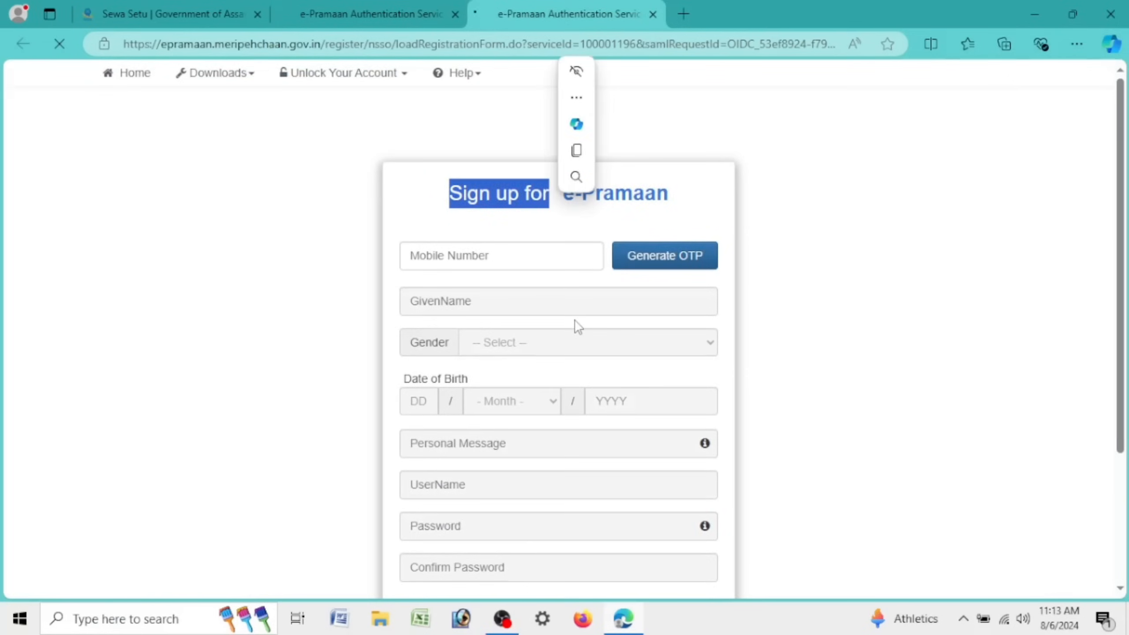
scroll(578, 324, "down", 4)
scroll(578, 326, "up", 4)
key("ctrl+plus")
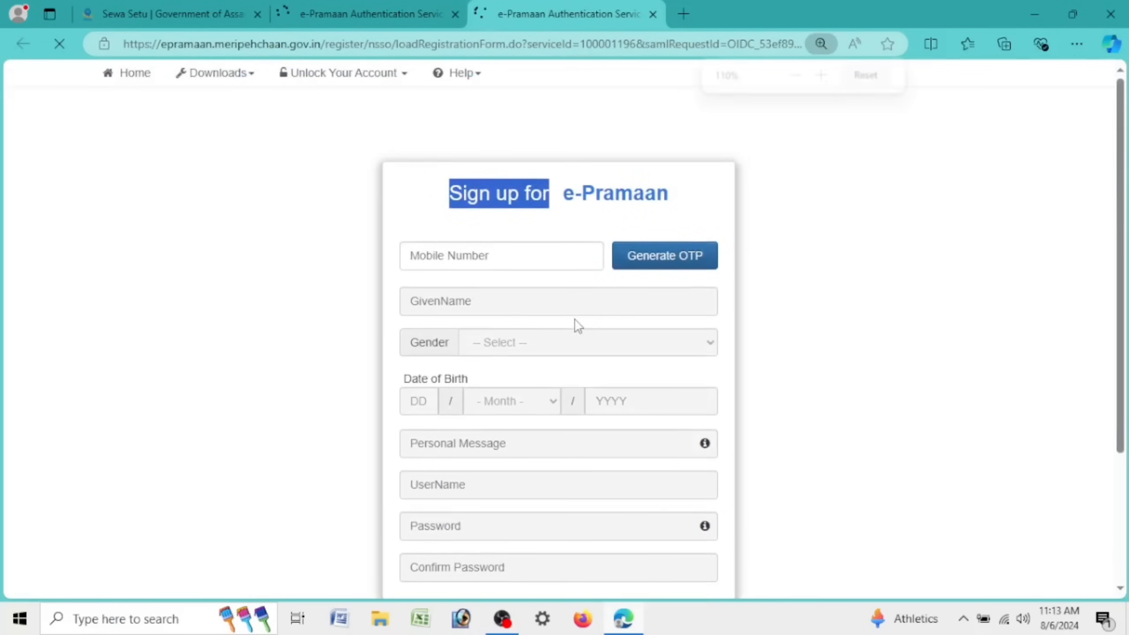
left_click(305, 313)
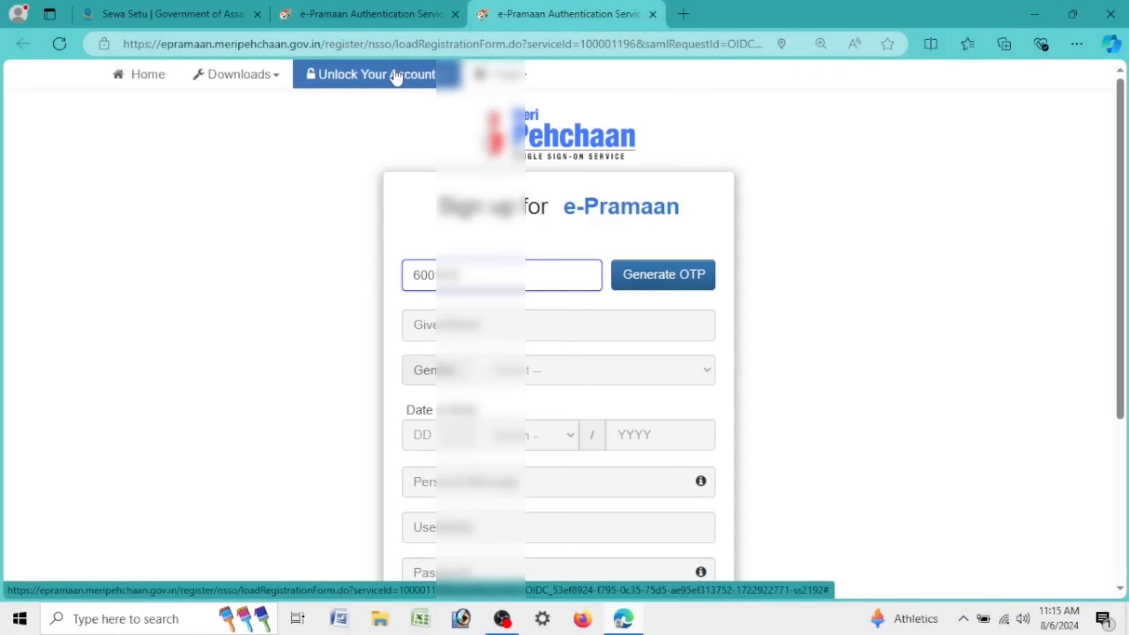
type("•••")
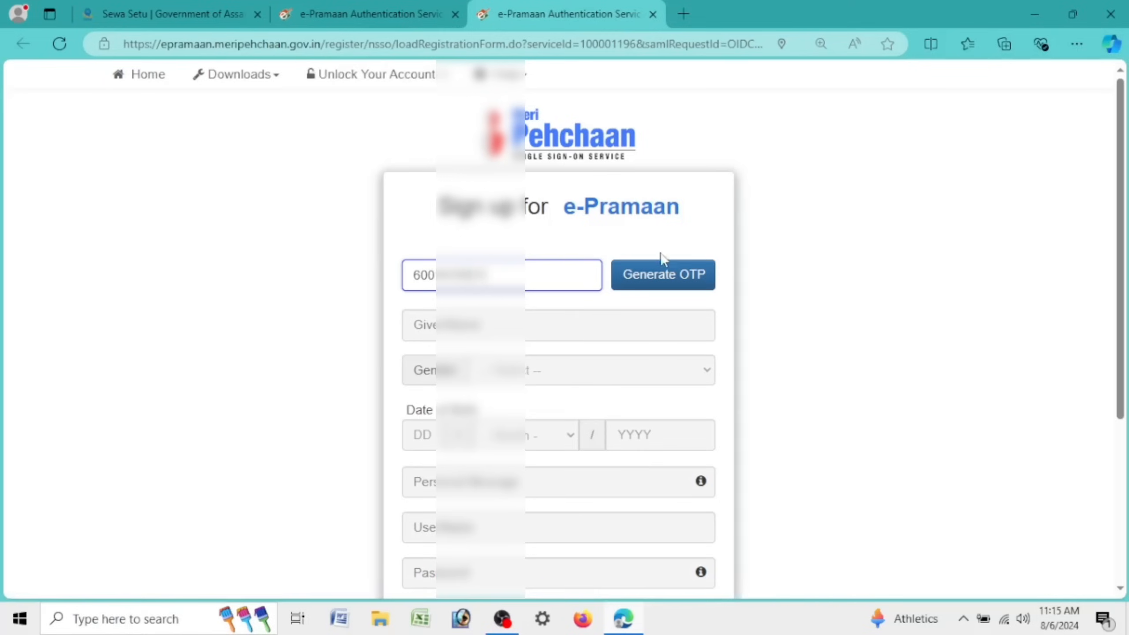
Step: Generate an OTP for the mobile number, enter the received code, and verify it
left_click(663, 276)
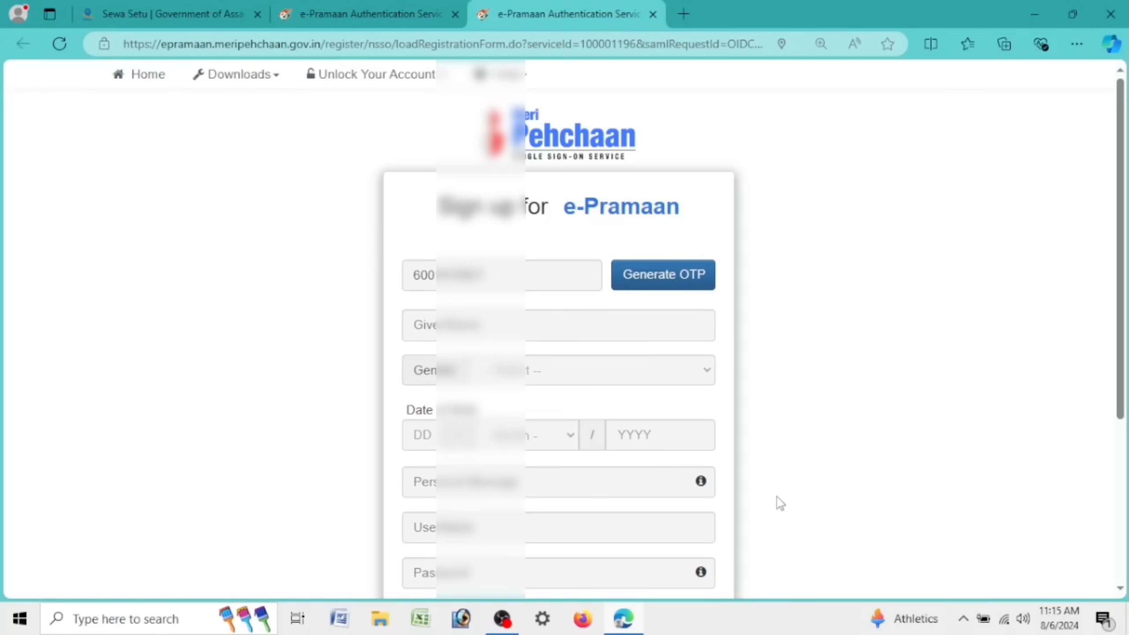
left_click(552, 371)
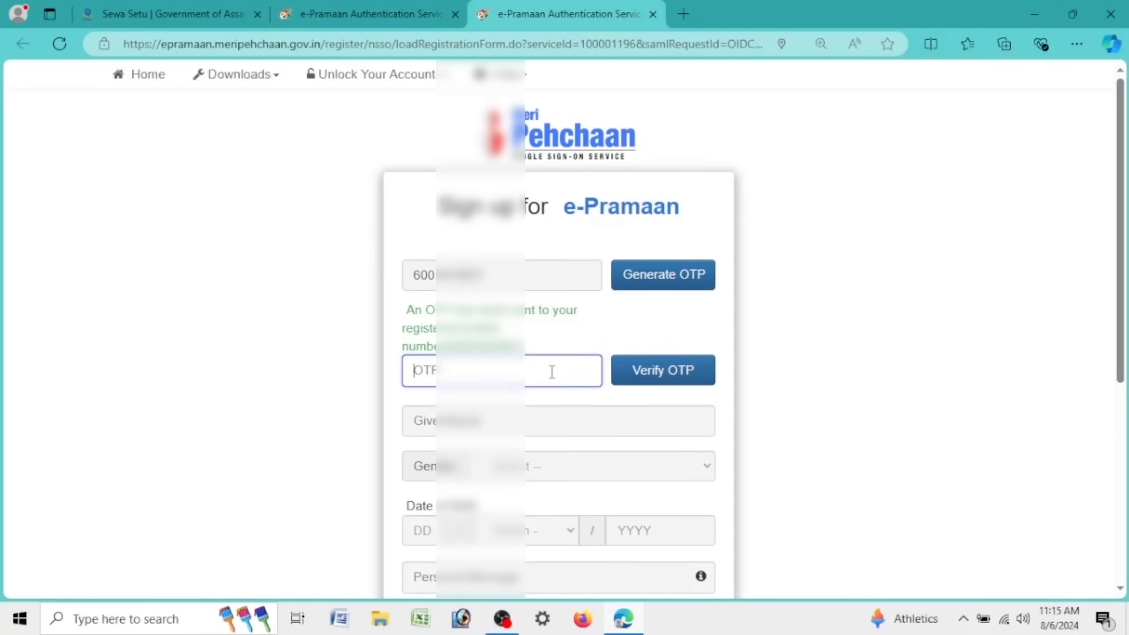
left_click(635, 377)
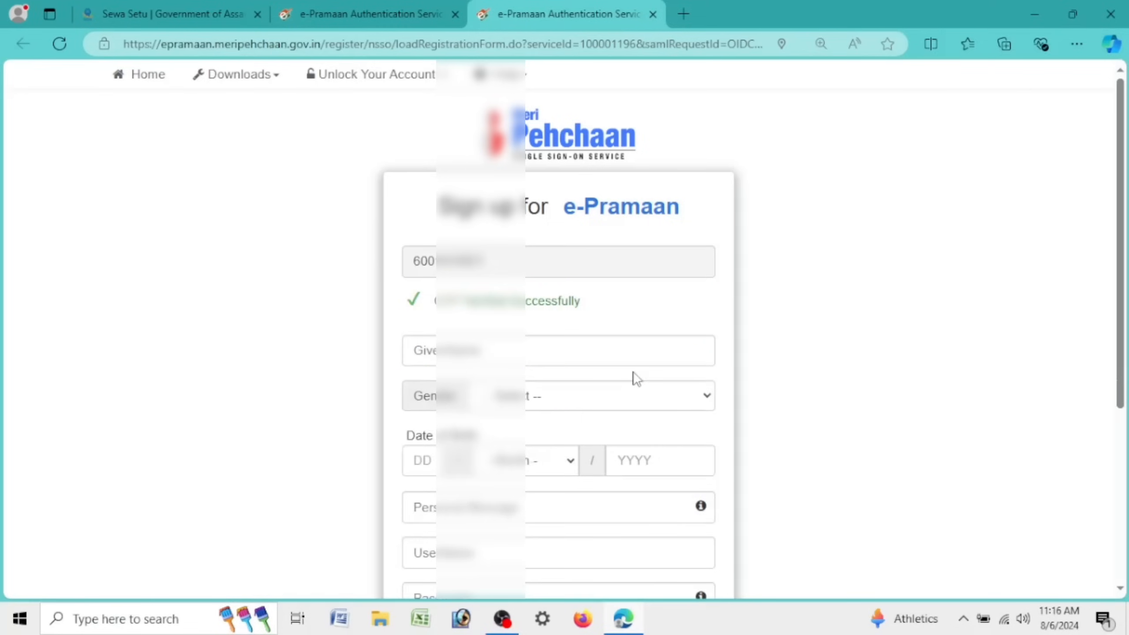
Step: Enter the applicant's full name and select the gender on the sign-up form
left_click(581, 364)
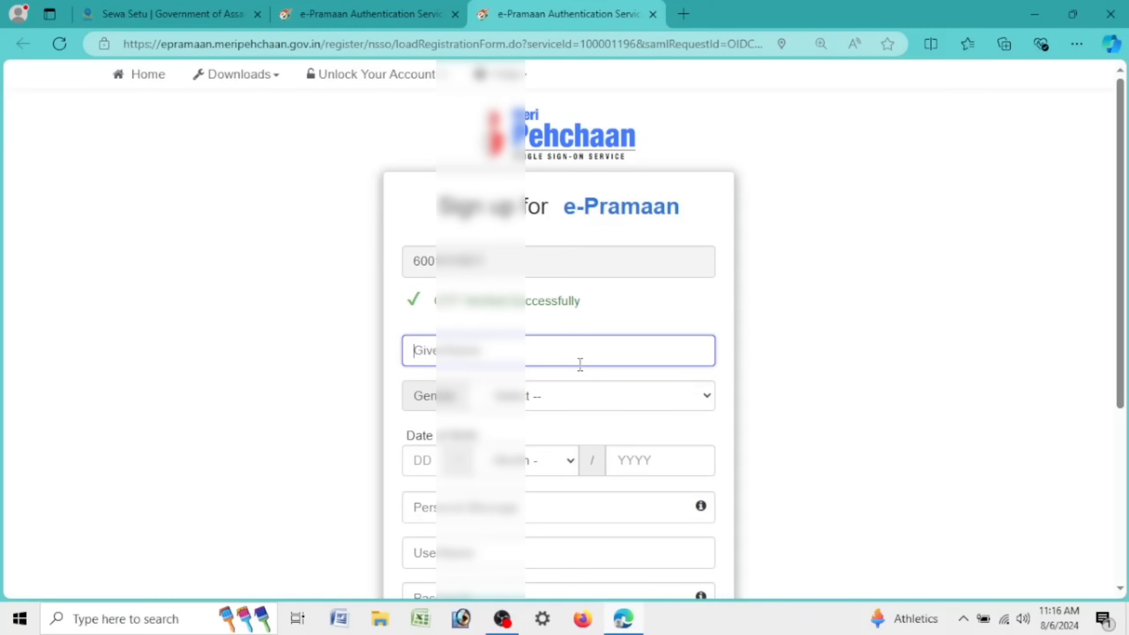
type("CH")
type("A")
type("••• ••")
type("••••")
type("BORAH")
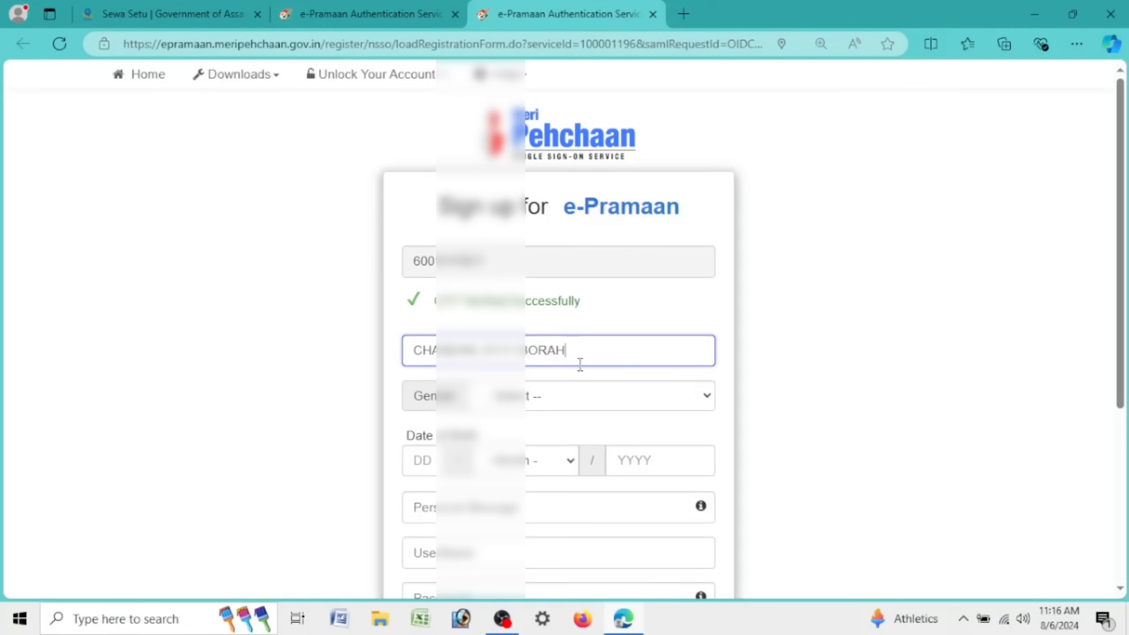
left_click(552, 401)
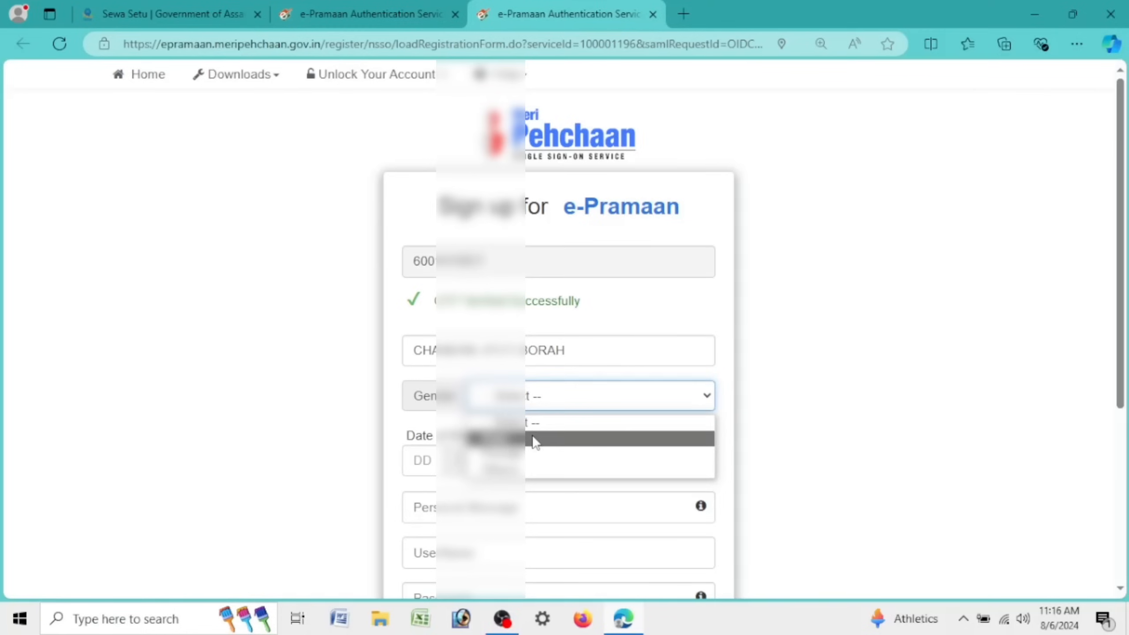
left_click(537, 449)
Step: Fill the birth date with day 01, the birth month and year 1999
key("Tab")
type("01")
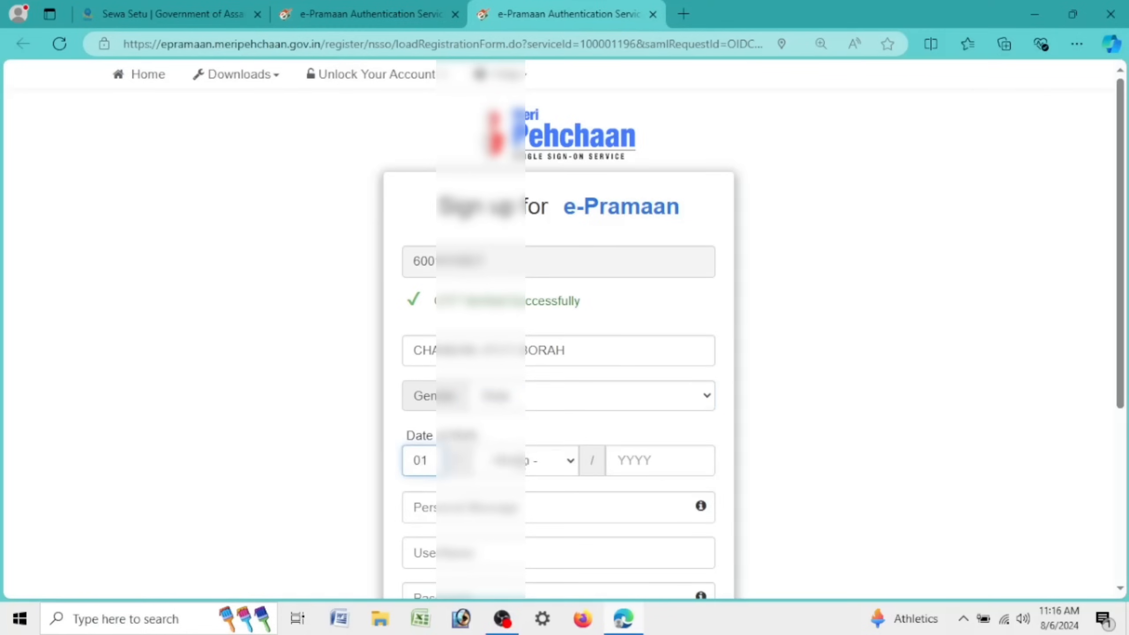
left_click(523, 465)
left_click(522, 401)
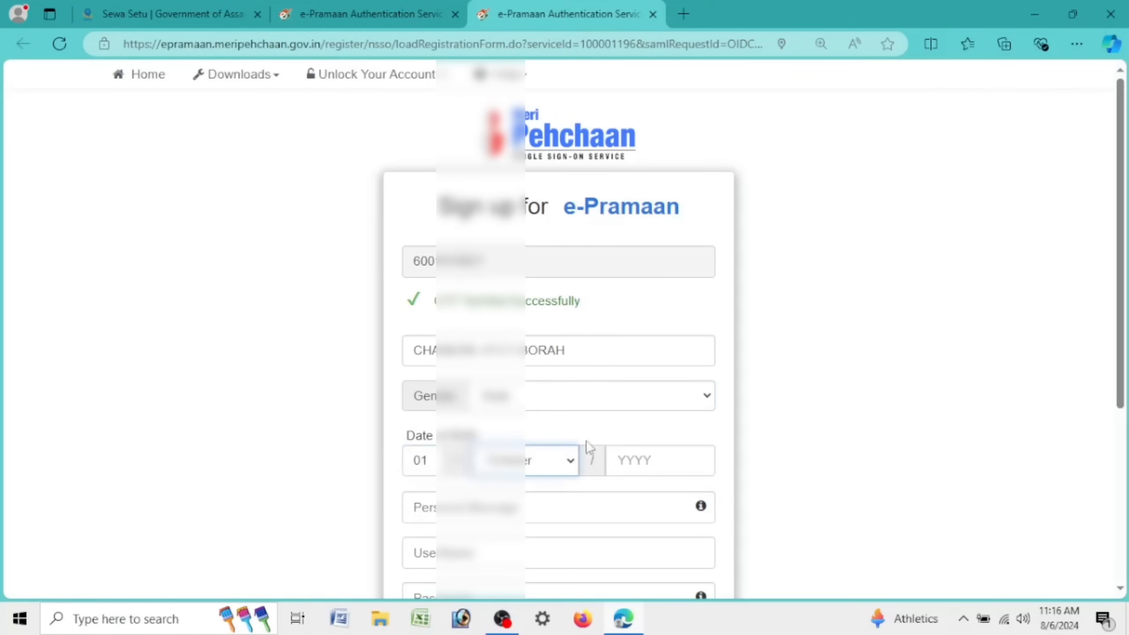
left_click(640, 468)
type("1")
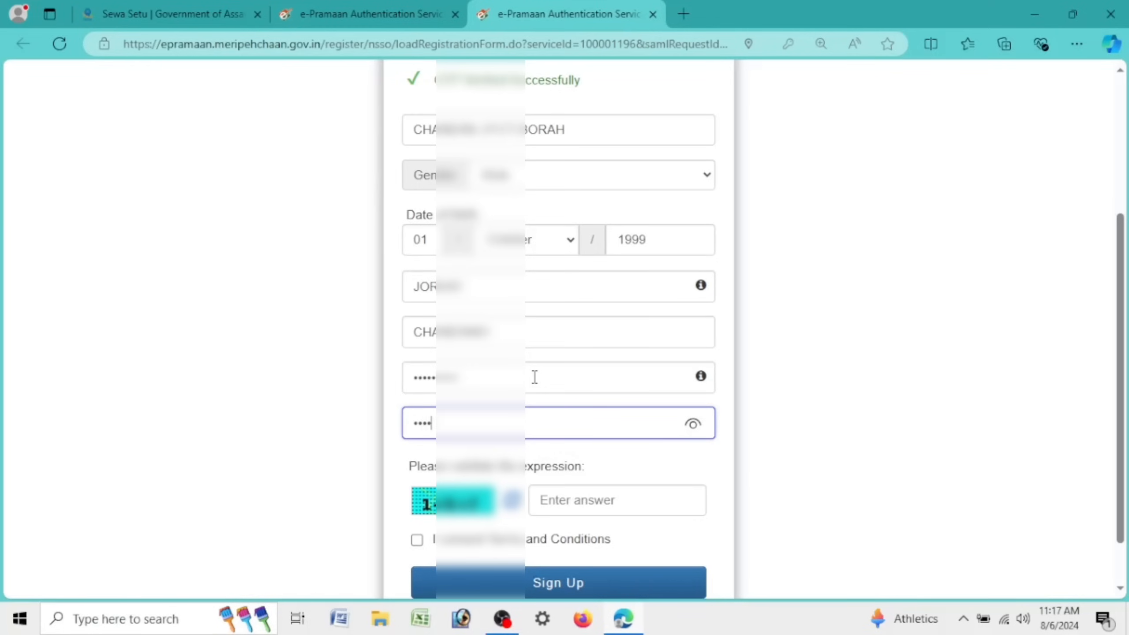
type("••")
left_click(618, 496)
Step: Answer the captcha with 6, accept the terms and conditions, and submit the sign-up
type("6")
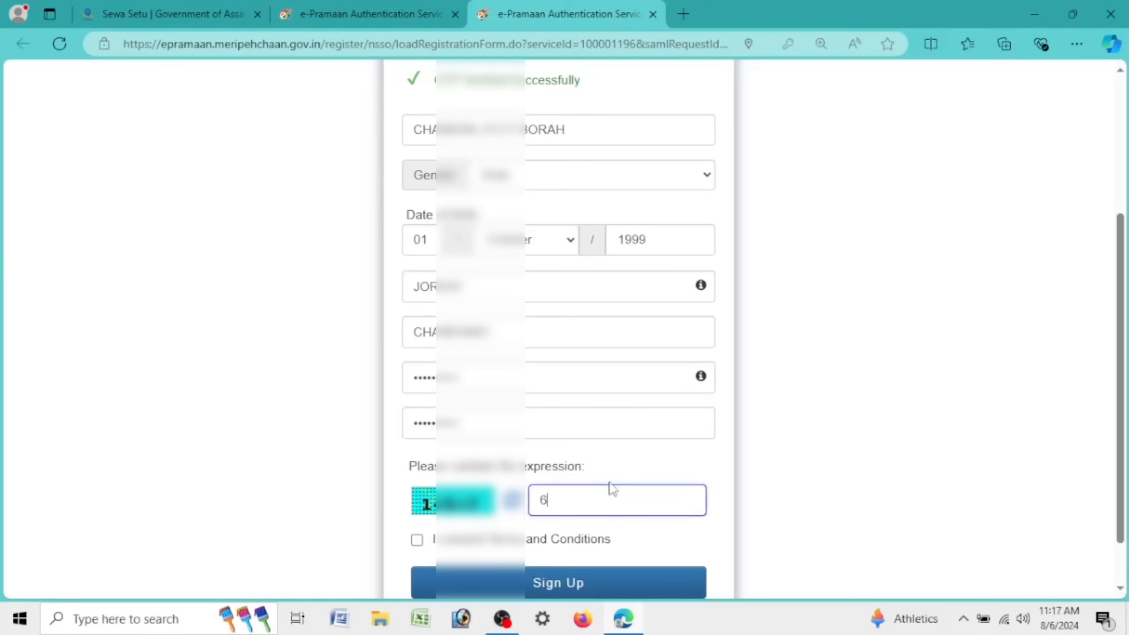
left_click(571, 581)
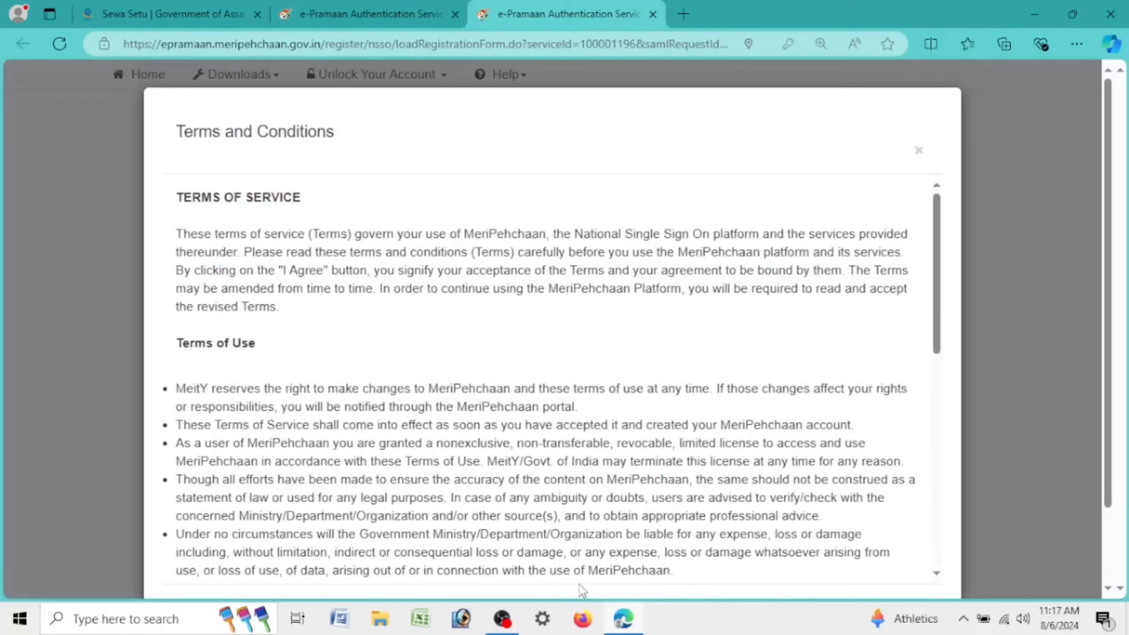
scroll(234, 221, "down", 15)
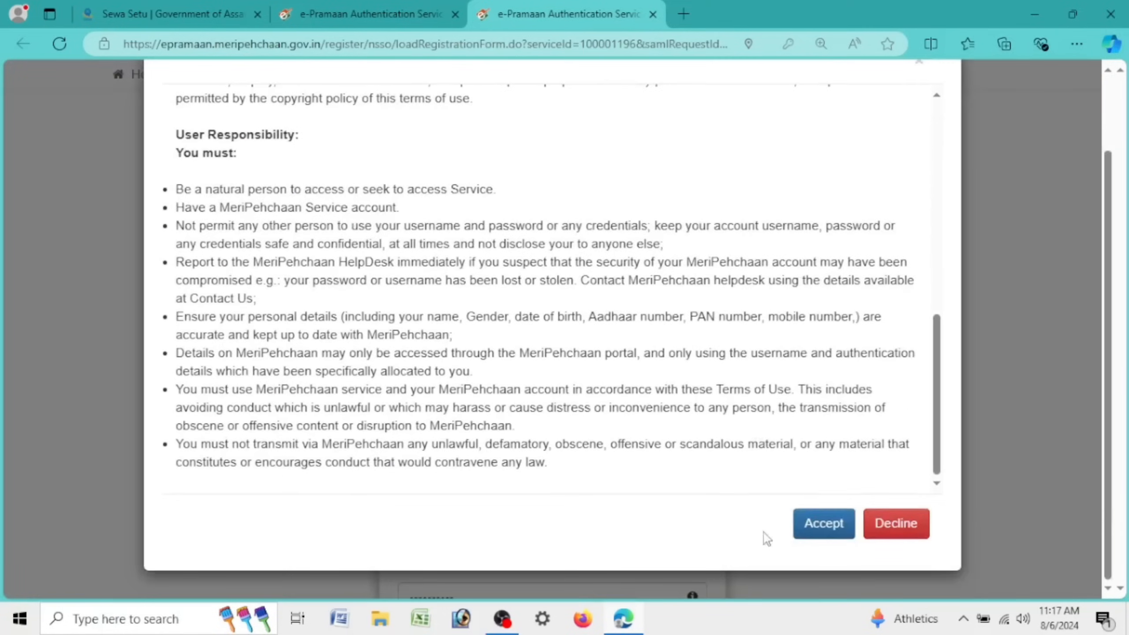
left_click(825, 523)
scroll(636, 452, "down", 1)
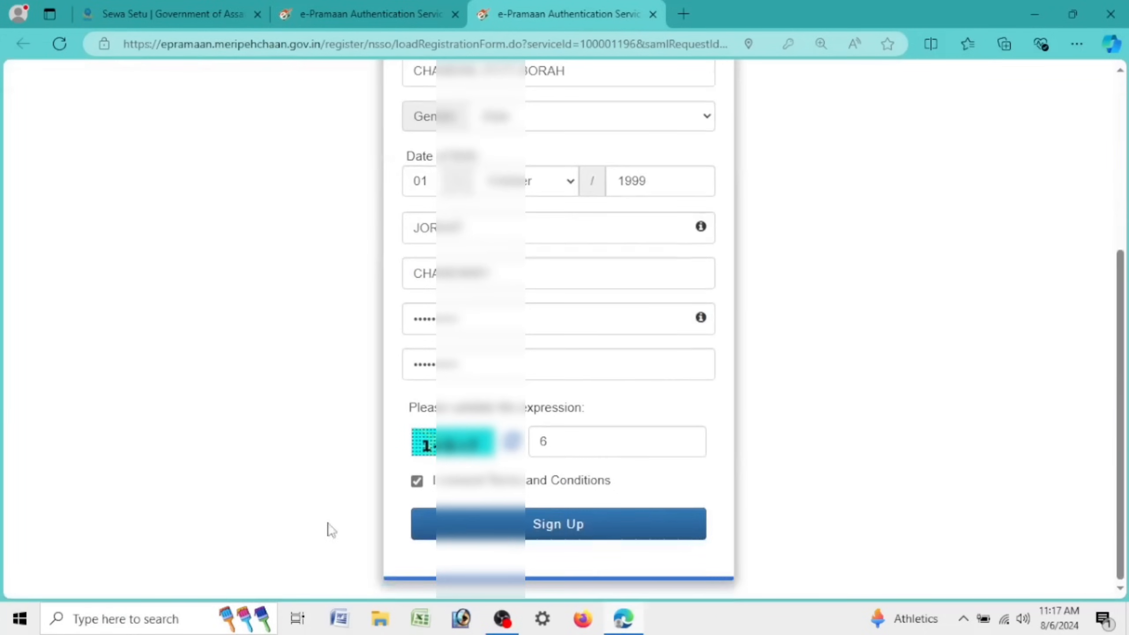
left_click(588, 524)
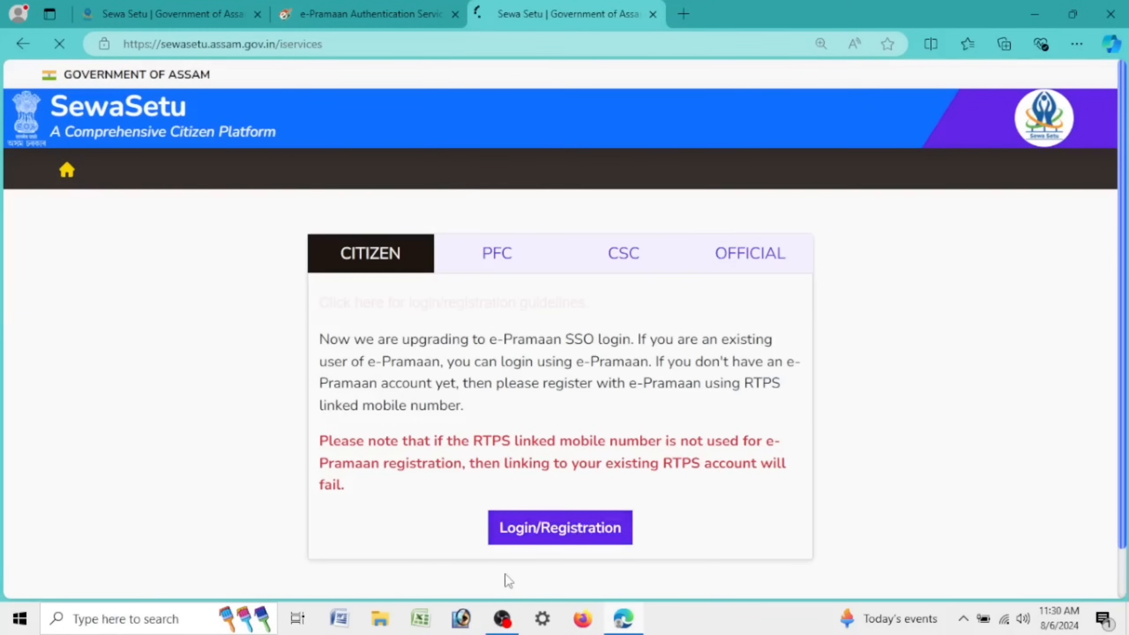
Step: Close the leftover e-Pramaan tab and log in to Sewa Setu through e-Pramaan
left_click(529, 527)
left_click(456, 14)
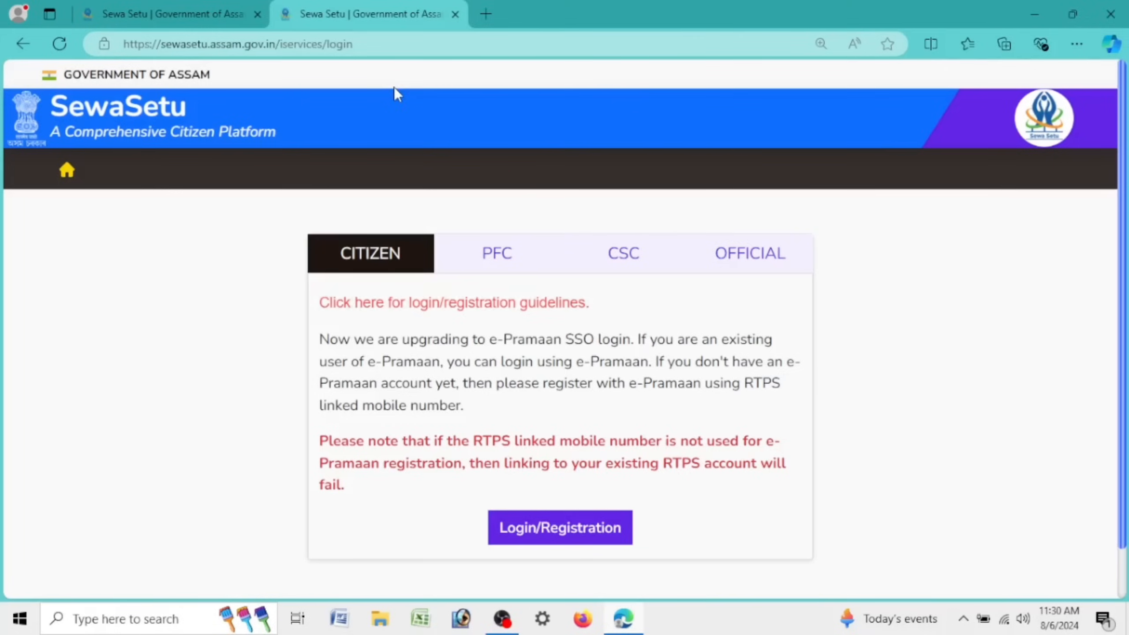
left_click(616, 529)
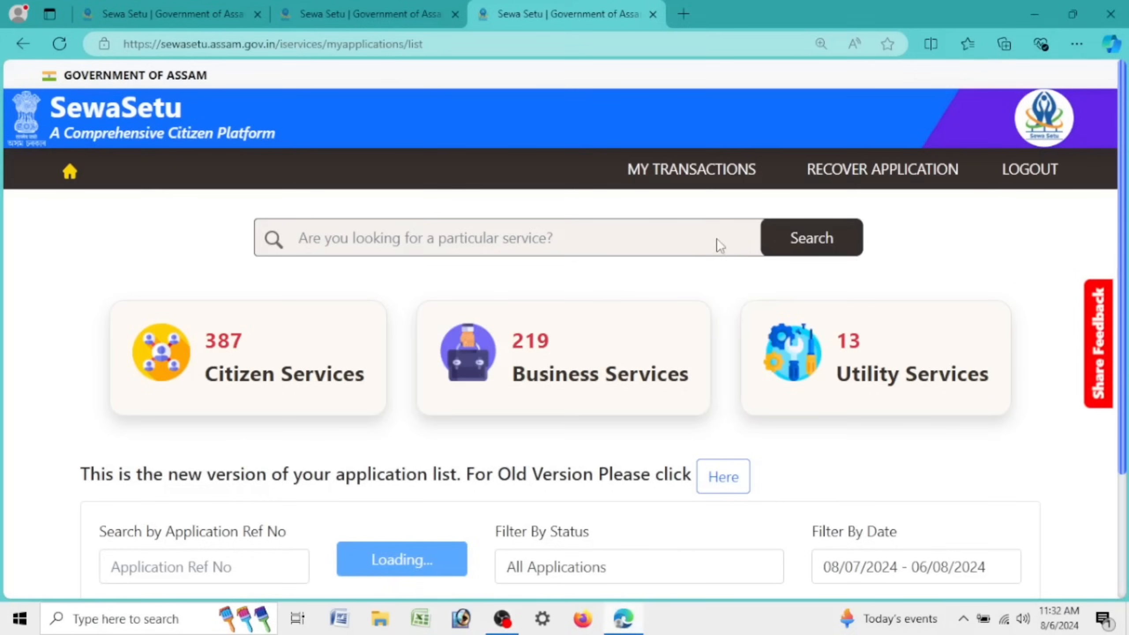
Step: Search 'empl', choose Re-registration of employment seeker in Employment Exchange, and apply for it
left_click(716, 235)
type("e")
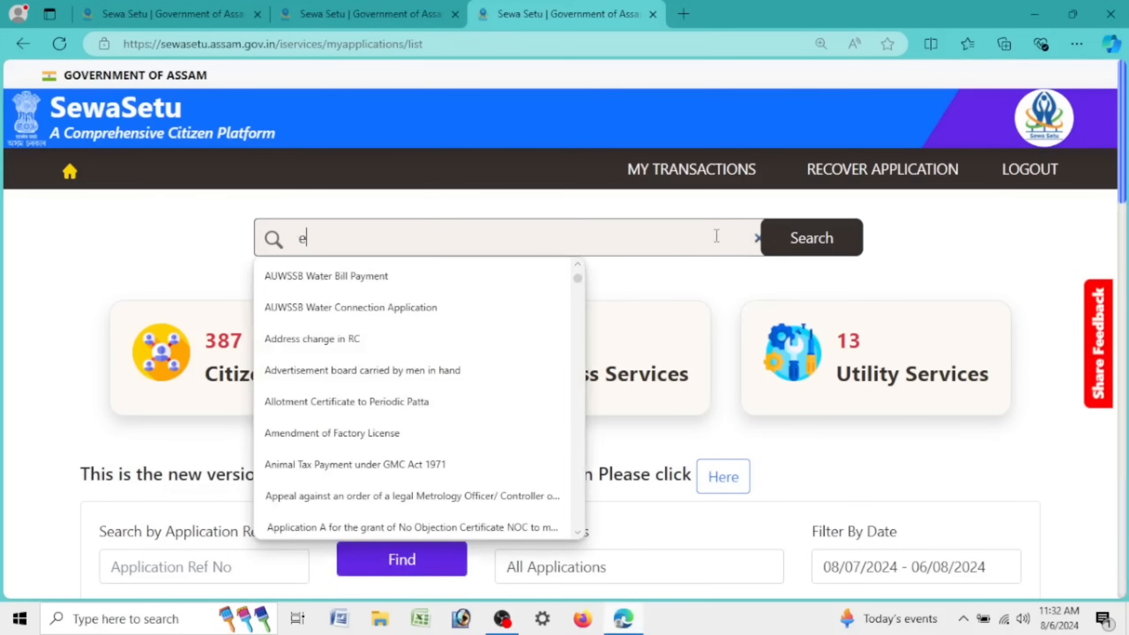
type("mpl")
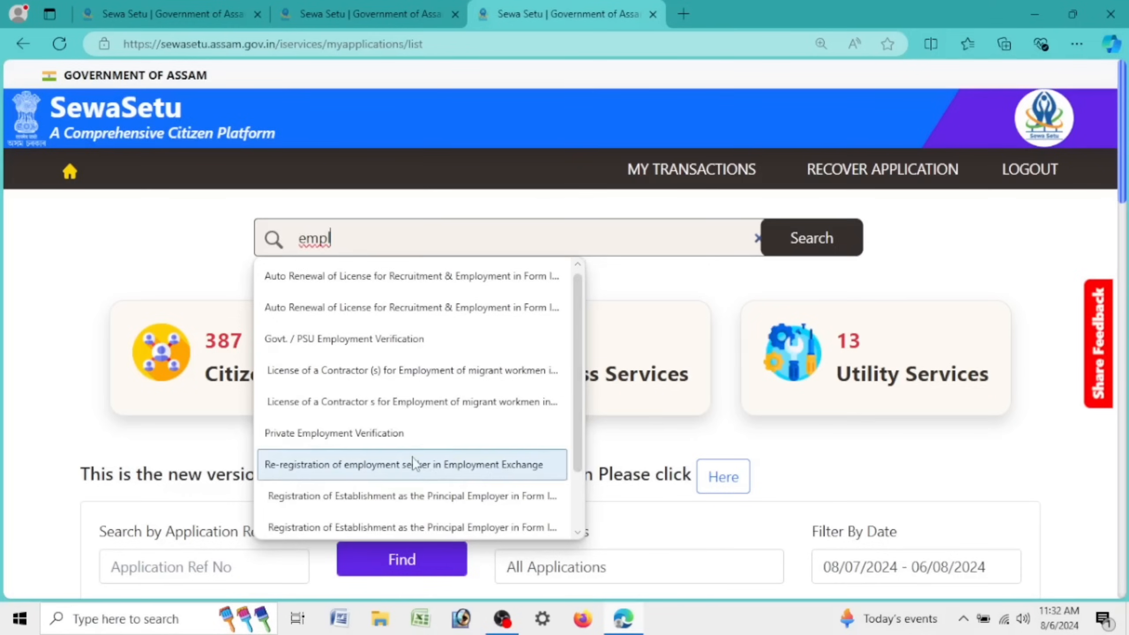
left_click(492, 464)
left_click_drag(298, 236, 768, 265)
left_click(830, 243)
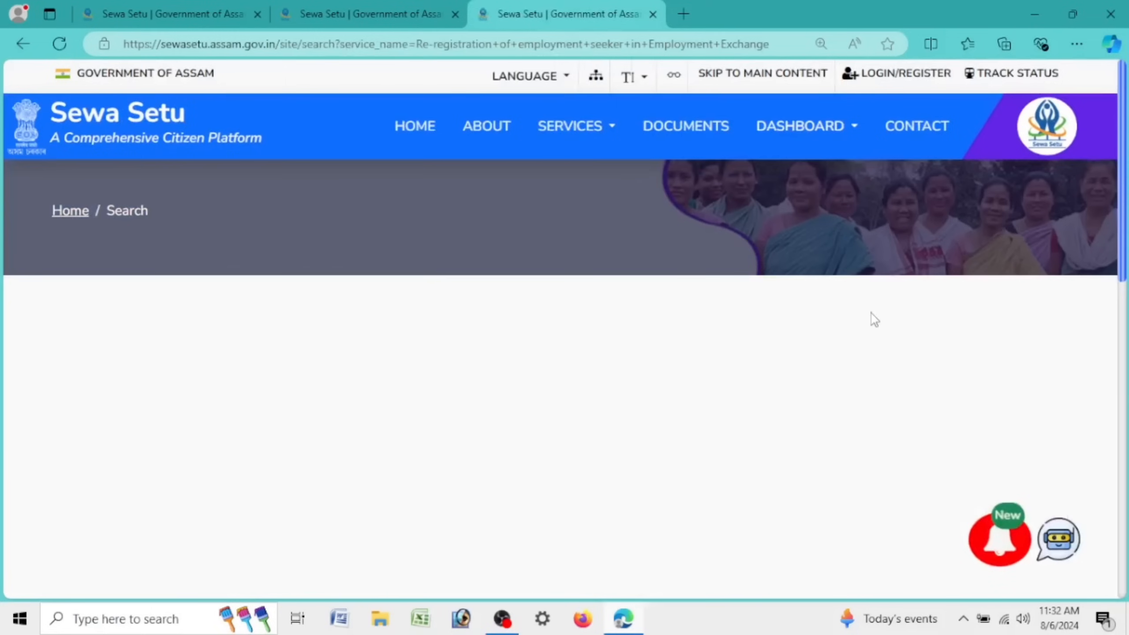
left_click_drag(394, 354, 841, 355)
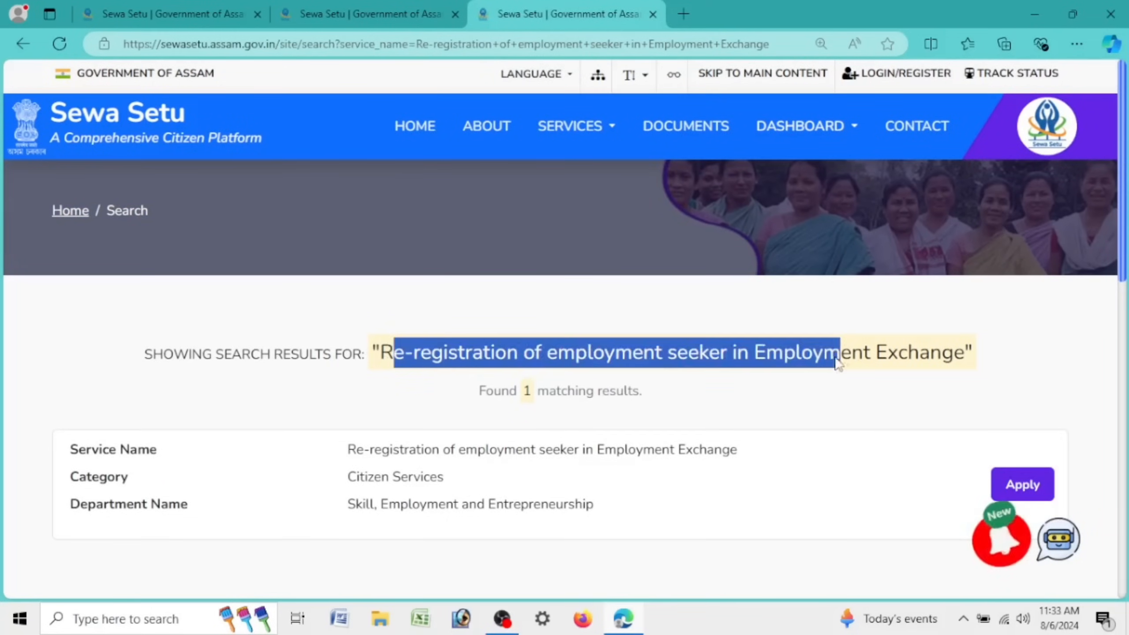
left_click(1032, 484)
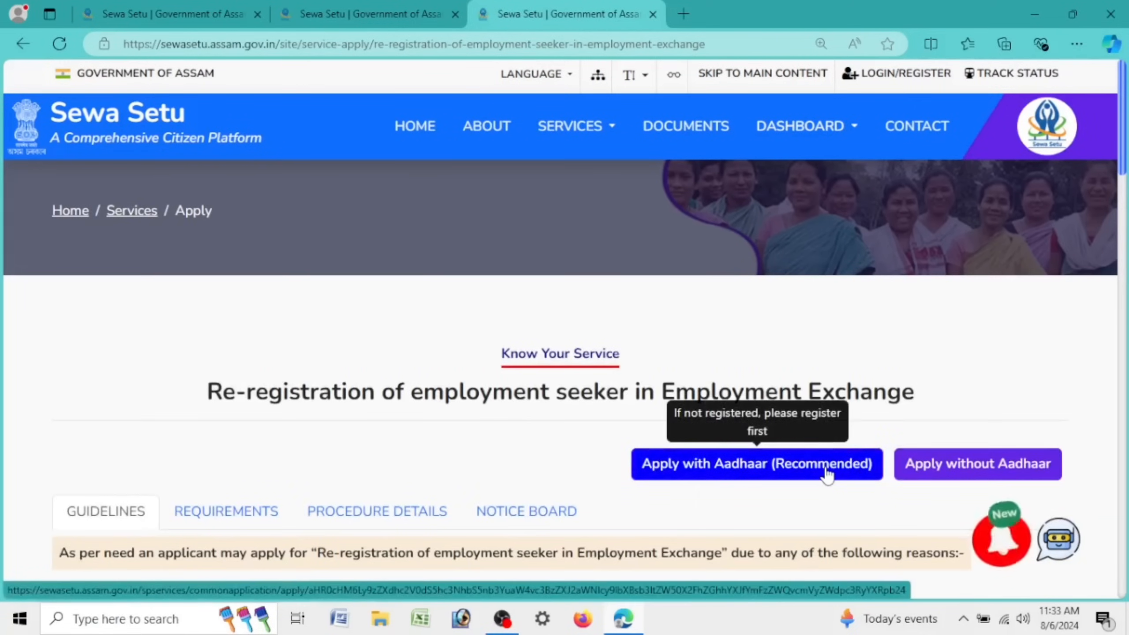
Step: Apply with Aadhaar, tick the Aadhaar holder consent declaration, and select the AADHAAR Number field
left_click(825, 467)
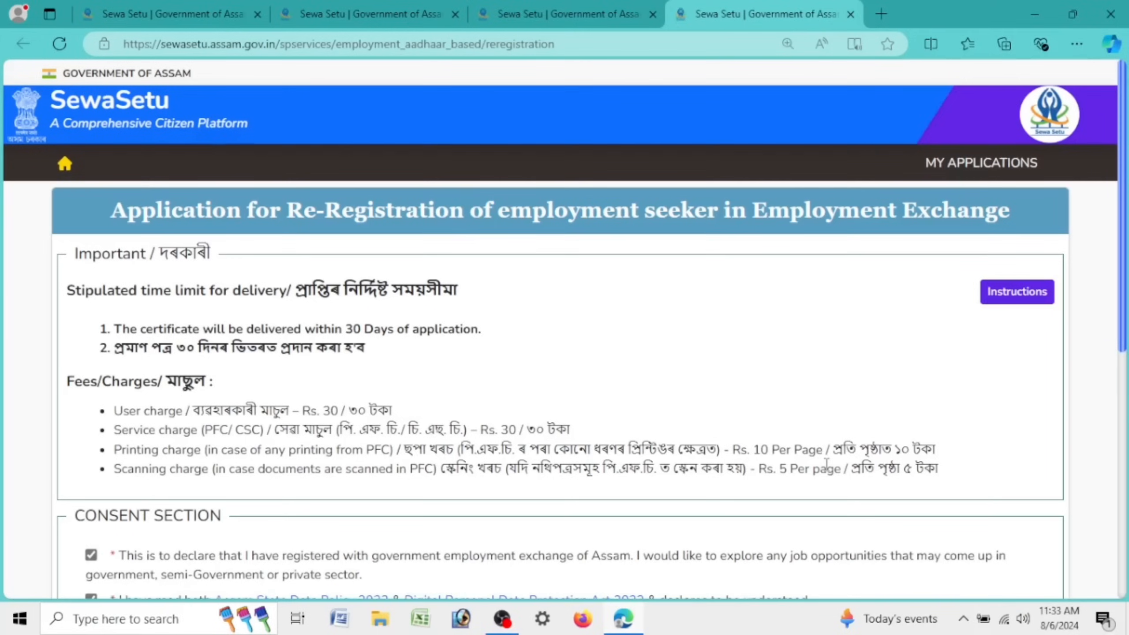
scroll(686, 403, "down", 10)
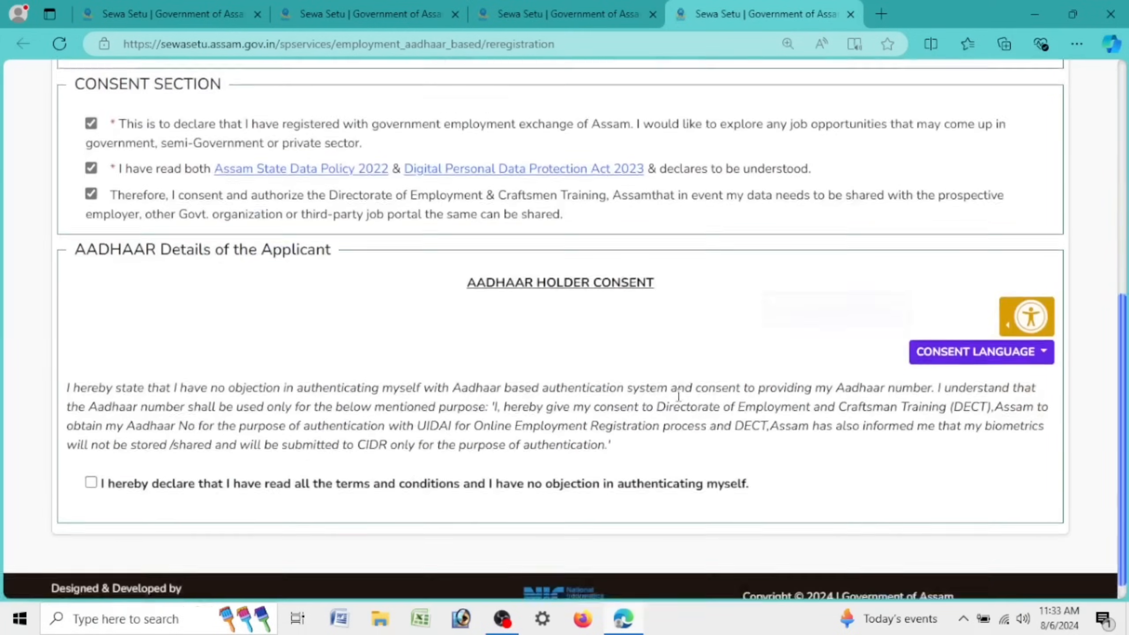
left_click(90, 475)
scroll(214, 462, "down", 3)
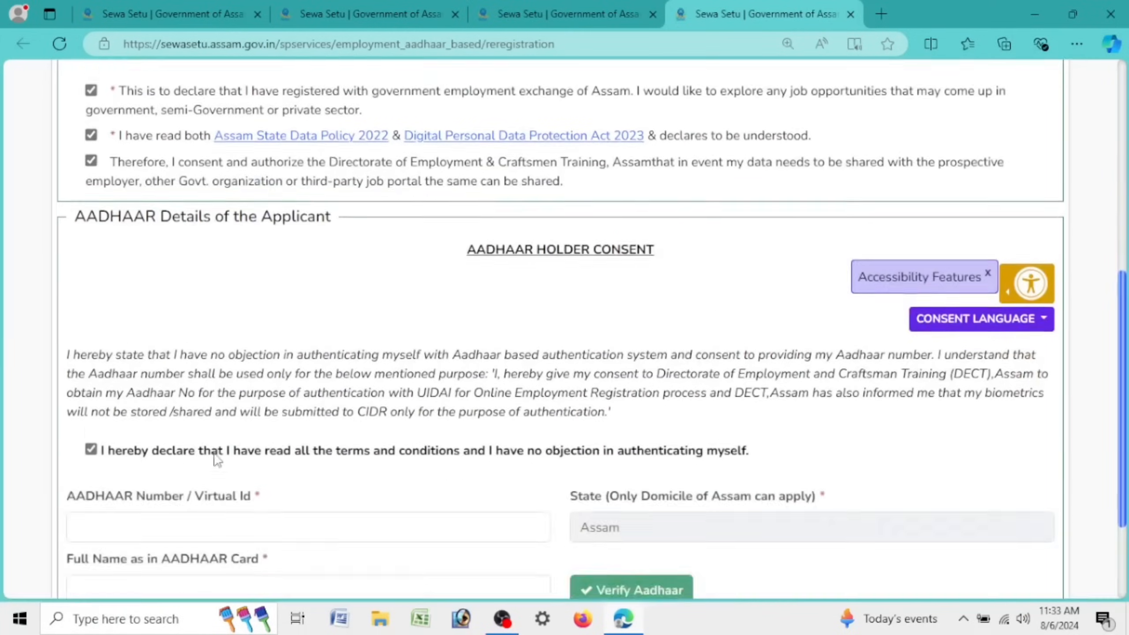
left_click(229, 397)
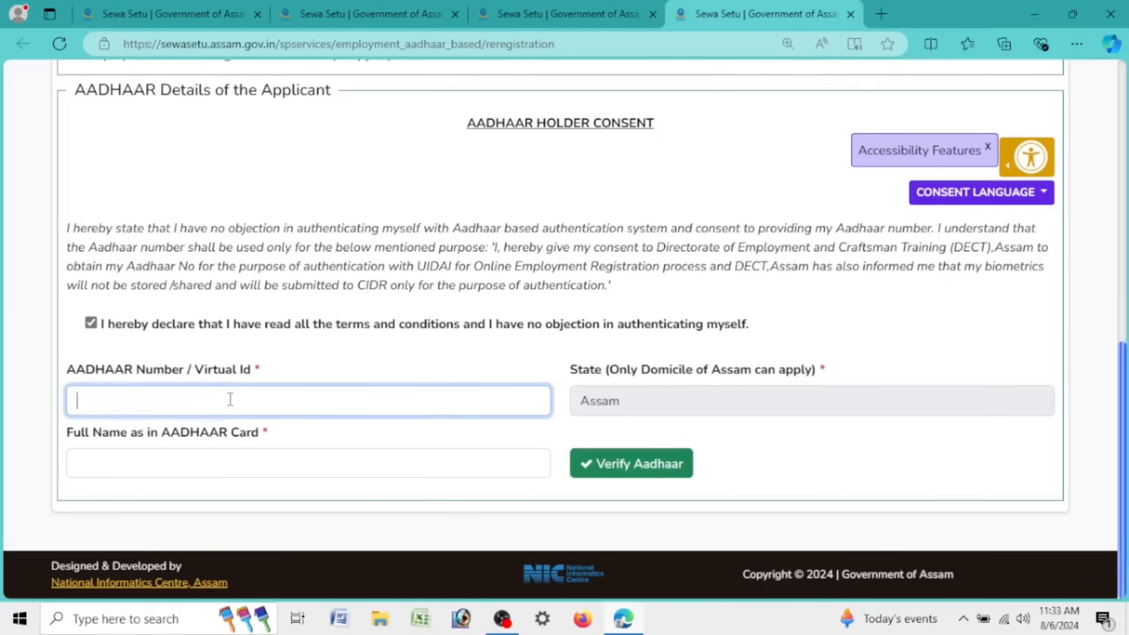
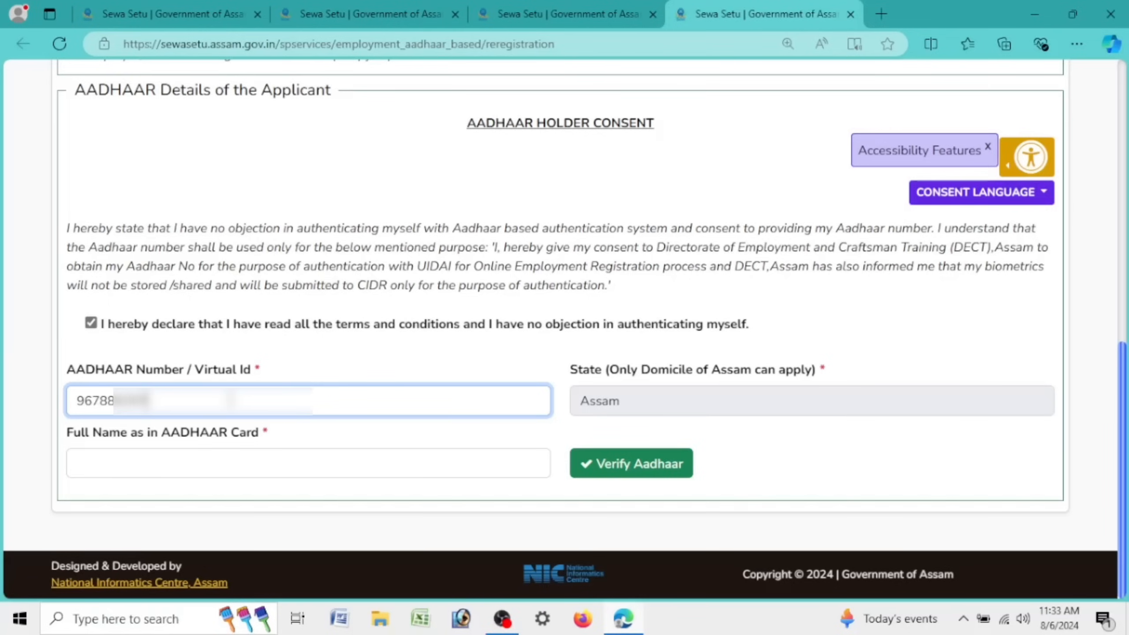
Step: Enter the applicant's Aadhaar number and name as on Aadhaar, then verify the Aadhaar details
left_click(194, 471)
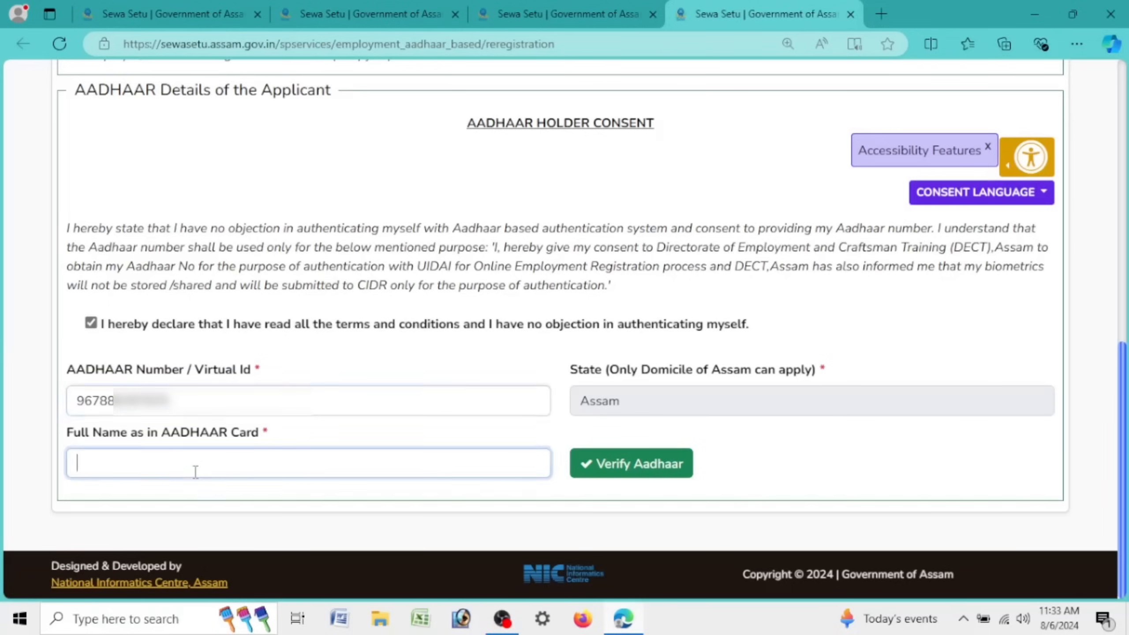
type("CHAN••••••••••••")
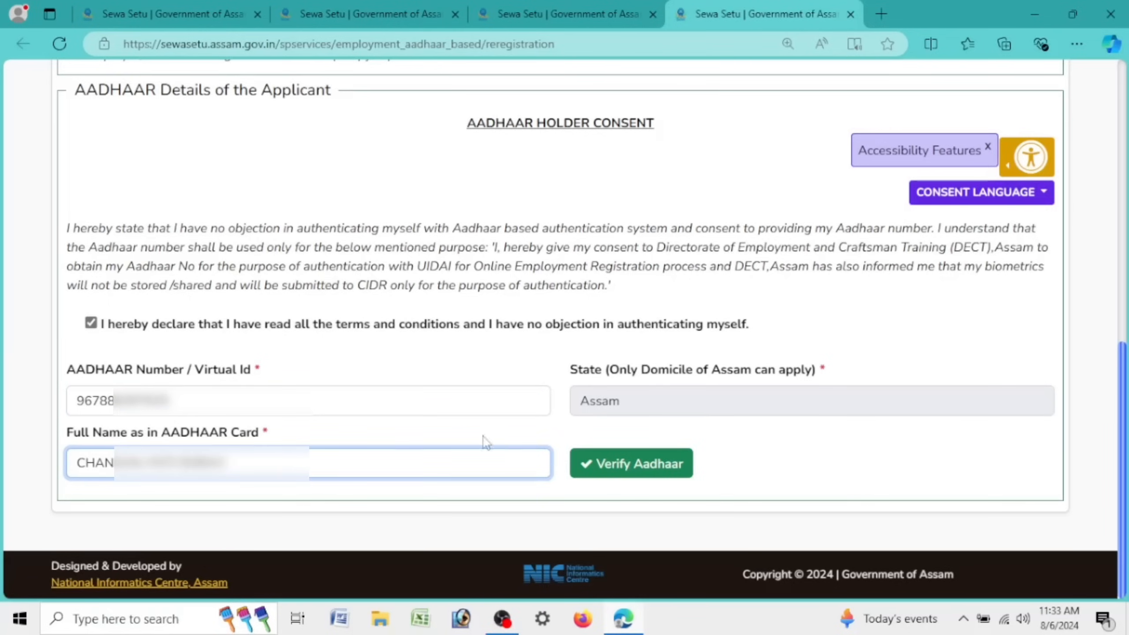
left_click(647, 473)
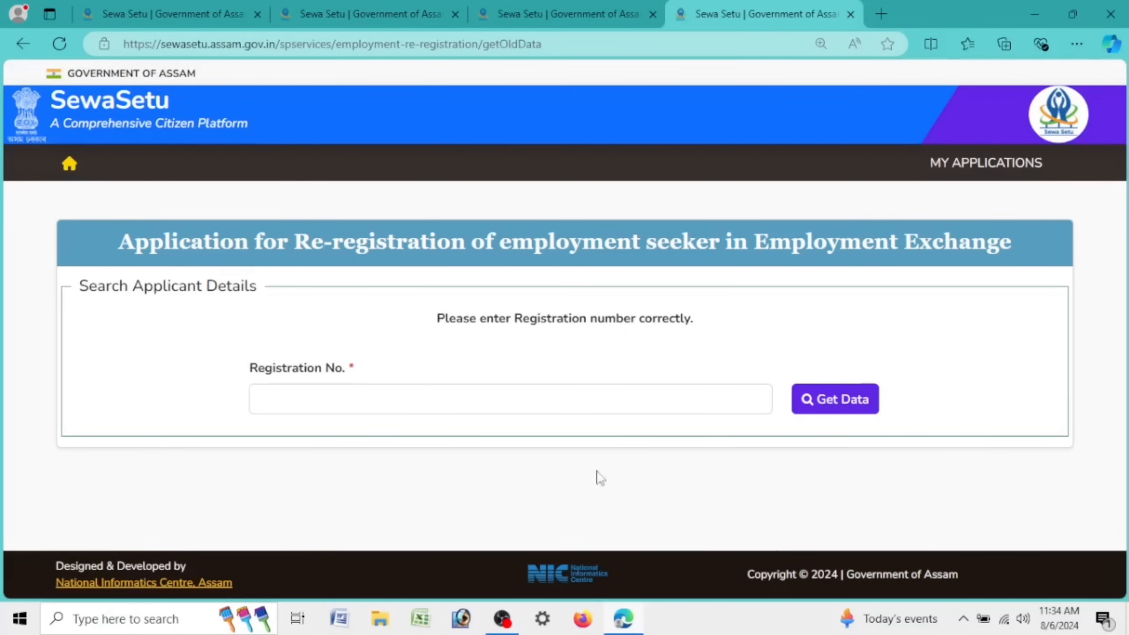
Step: Enter the applicant's existing registration number and fetch their registration details
left_click(356, 399)
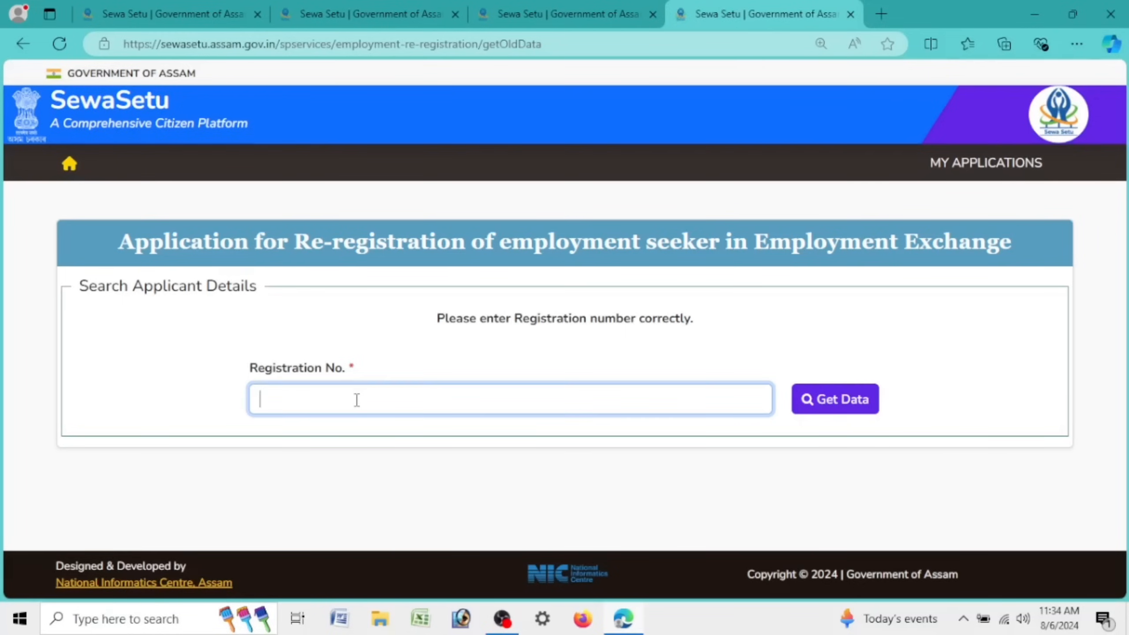
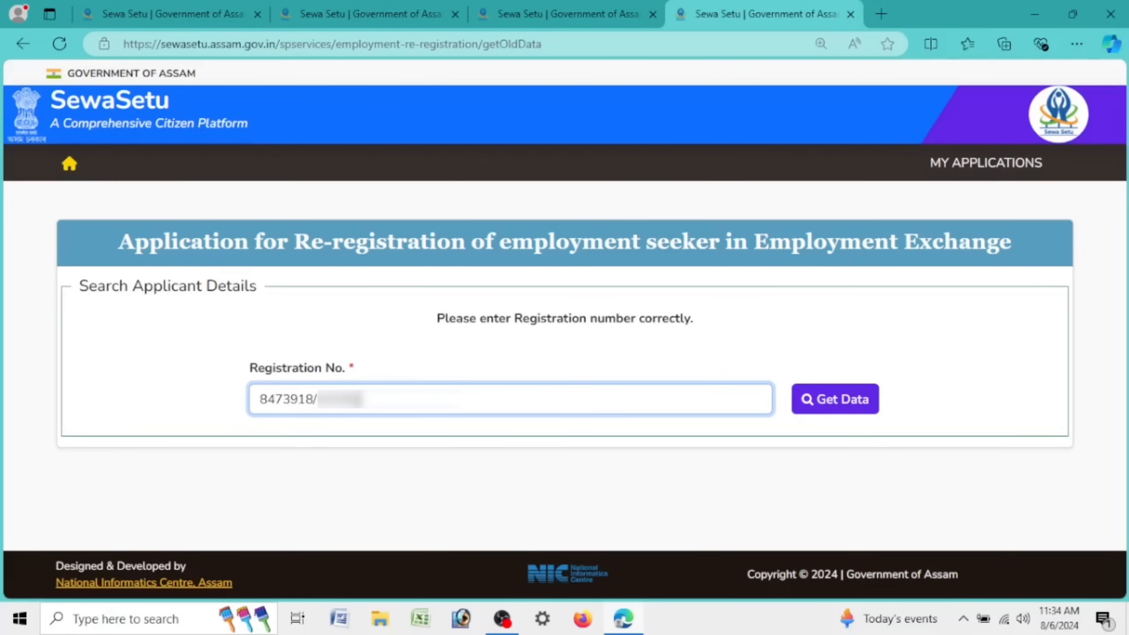
left_click(805, 399)
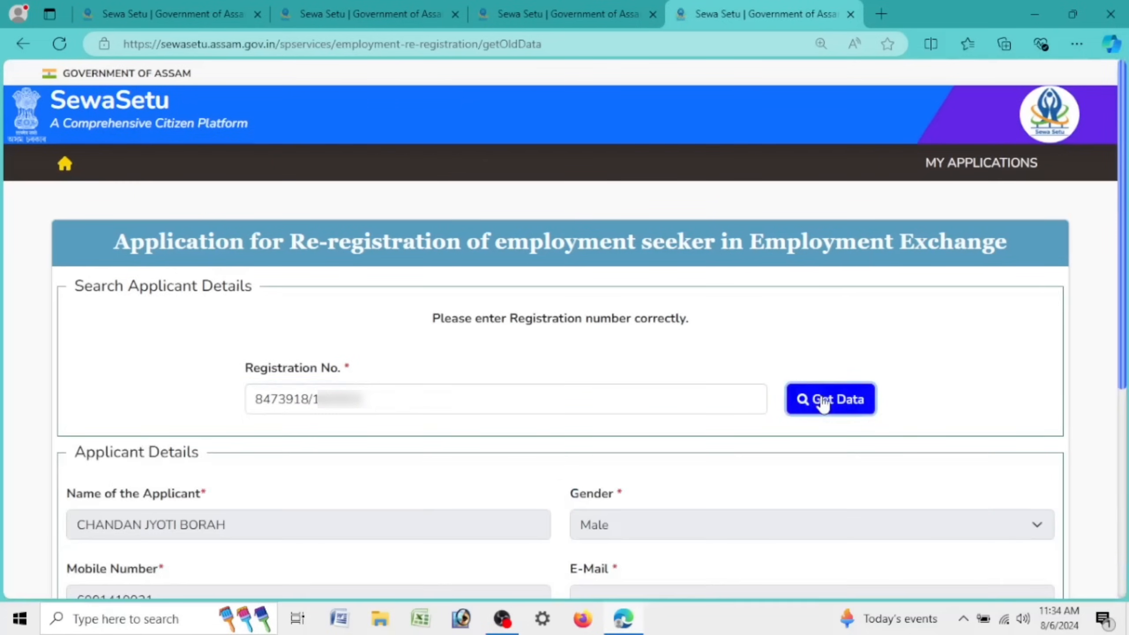
scroll(142, 480, "down", 5)
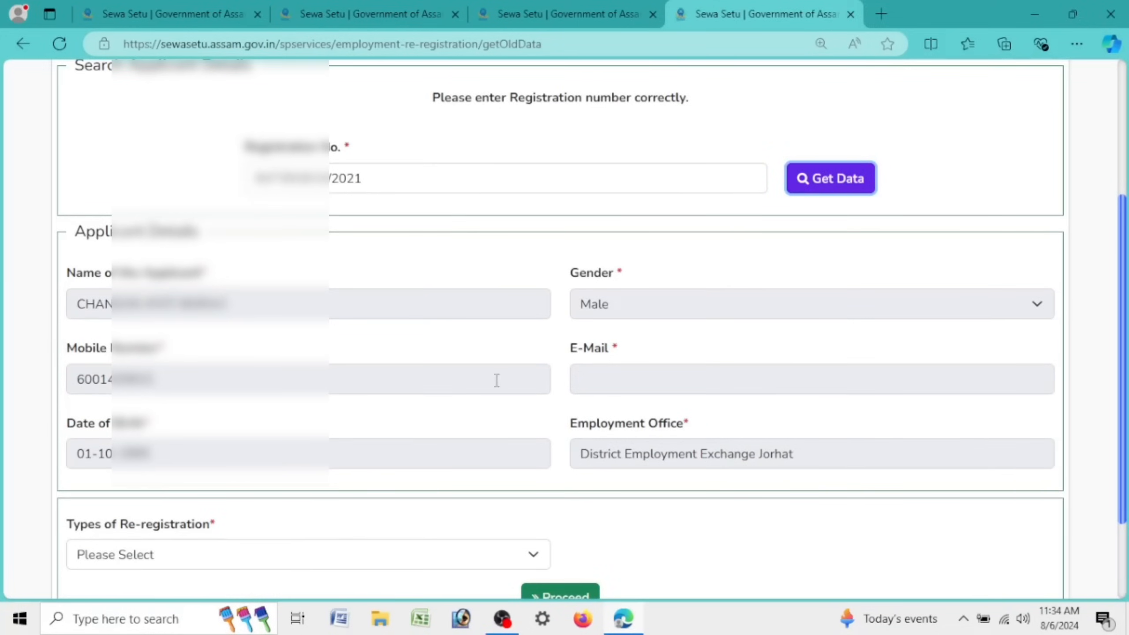
scroll(498, 381, "down", 3)
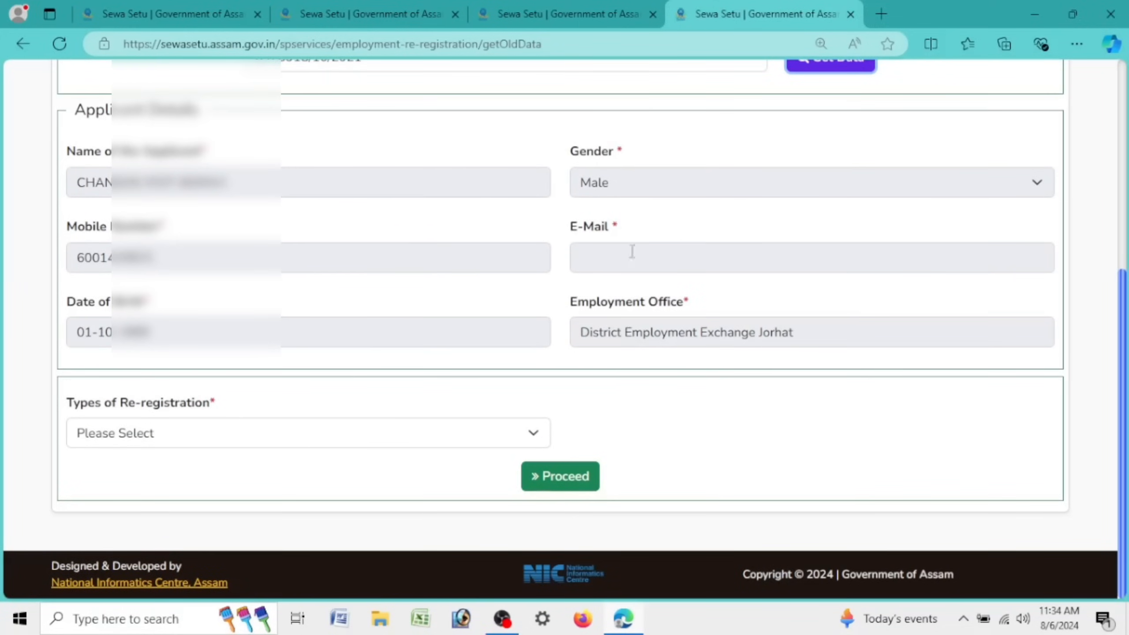
Step: Choose 'Application details Update/Correction' as the re-registration type and proceed to the form
left_click(585, 254)
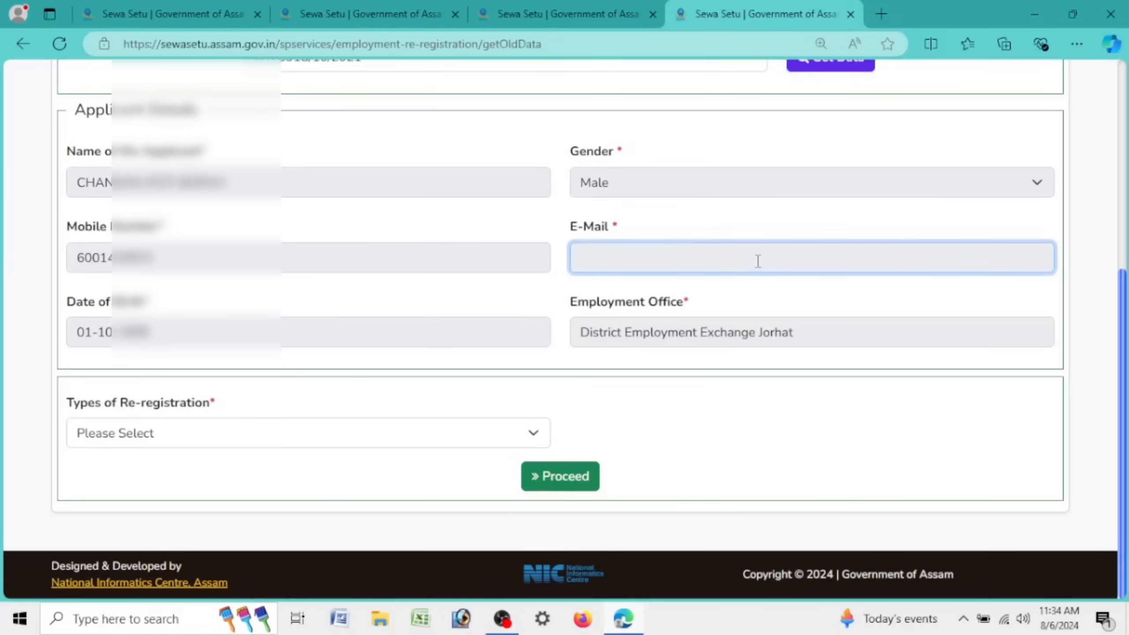
left_click(193, 442)
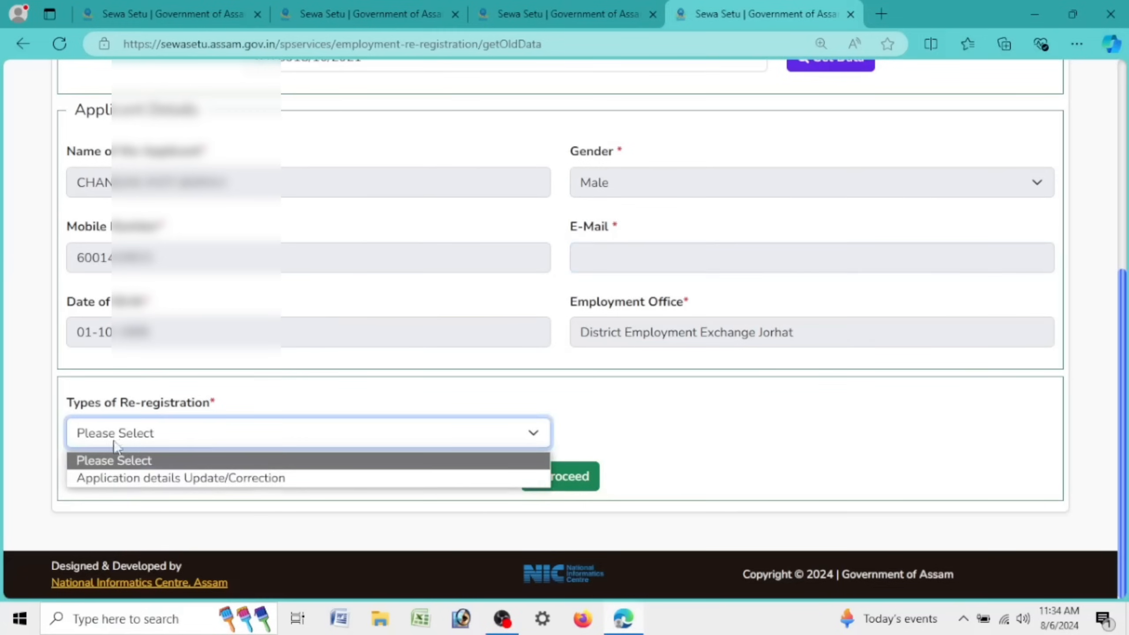
left_click_drag(64, 403, 241, 406)
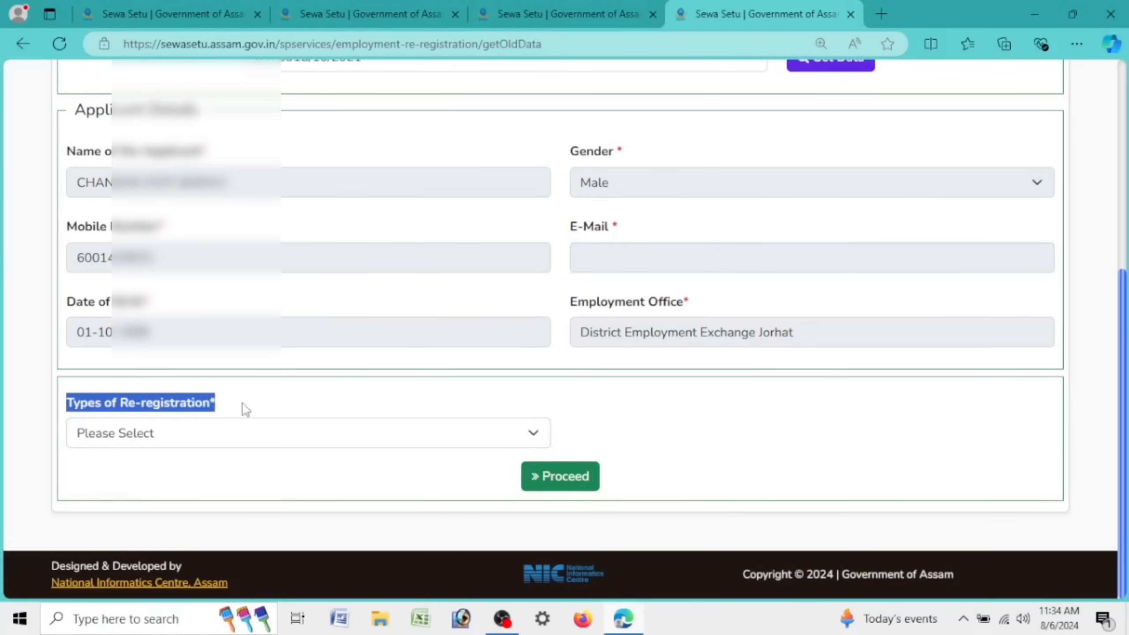
left_click(209, 442)
left_click(210, 479)
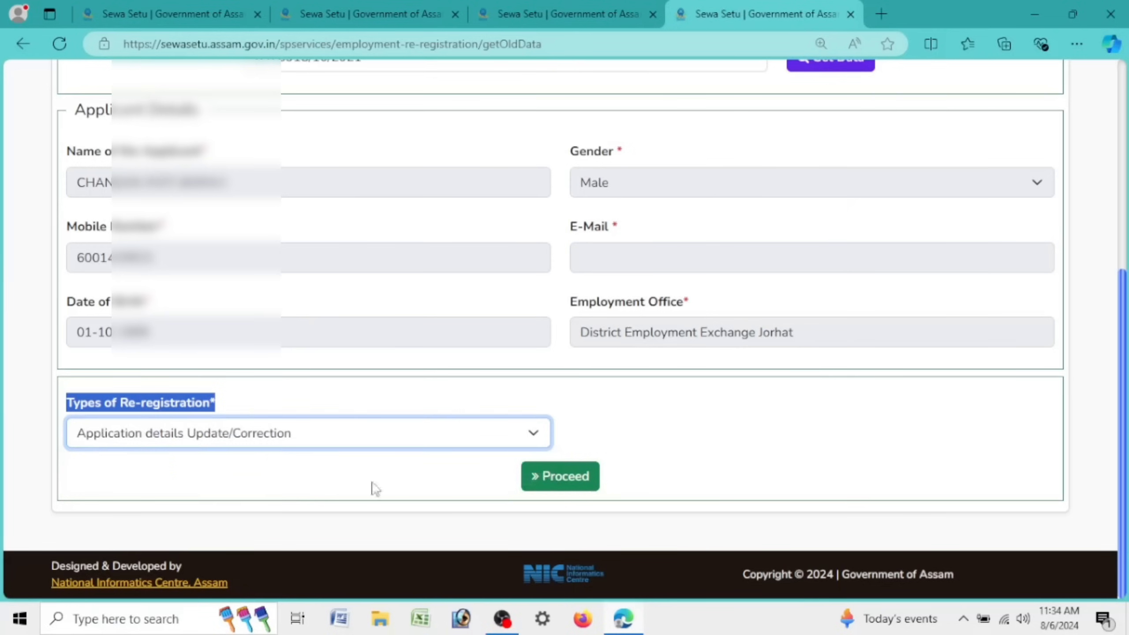
left_click(577, 476)
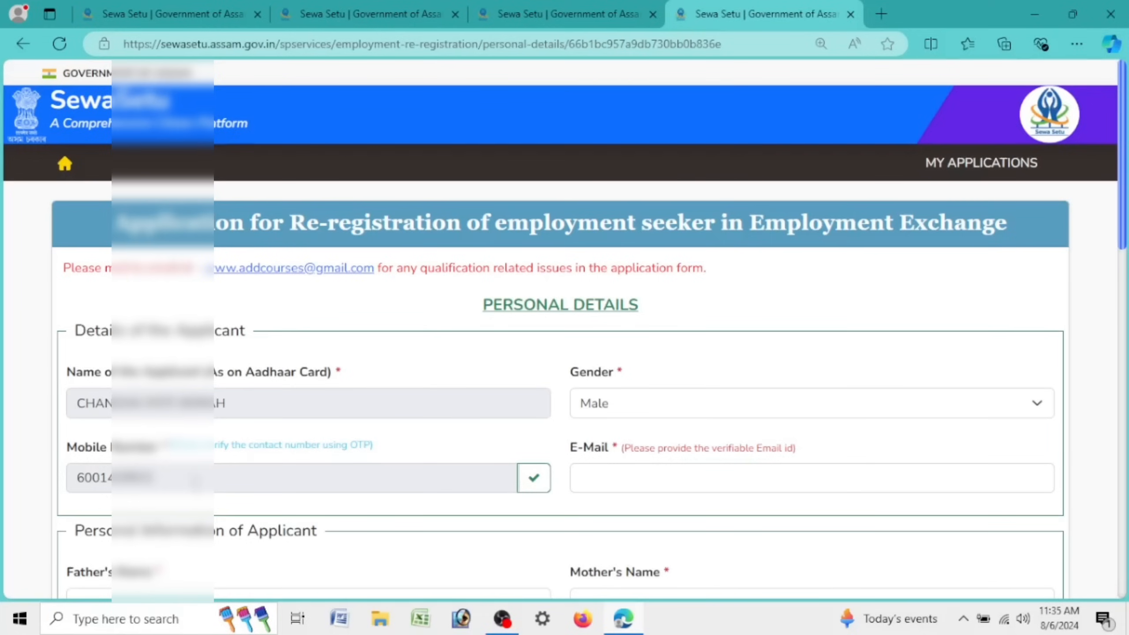
Step: Fill in the applicant's e-mail address on the Personal Details page
left_click_drag(195, 481, 62, 479)
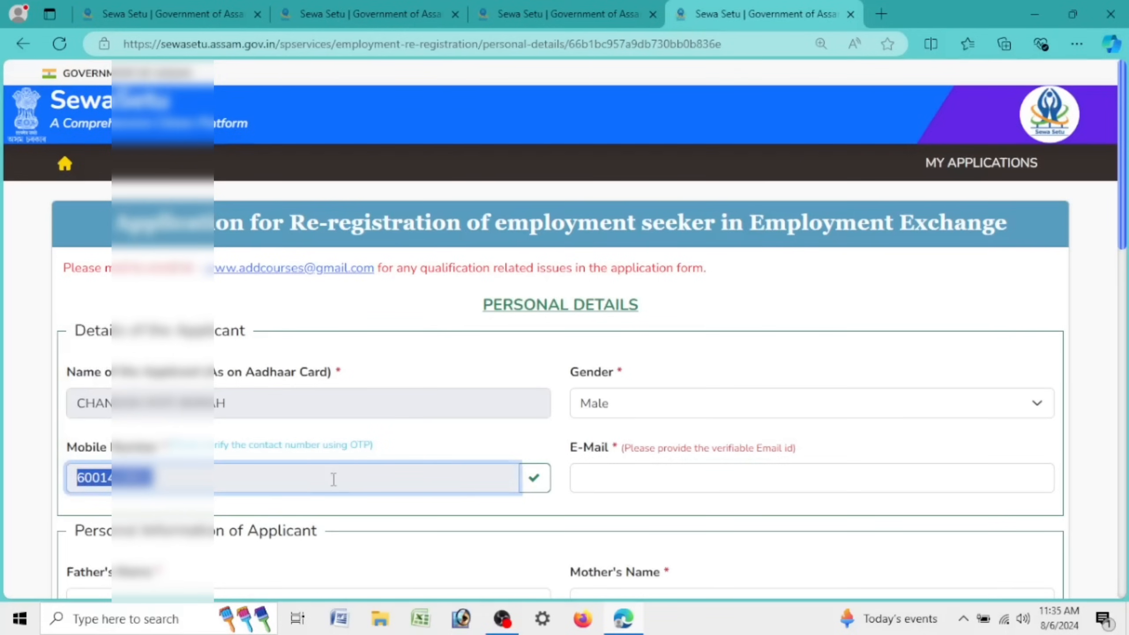
left_click_drag(396, 446, 67, 447)
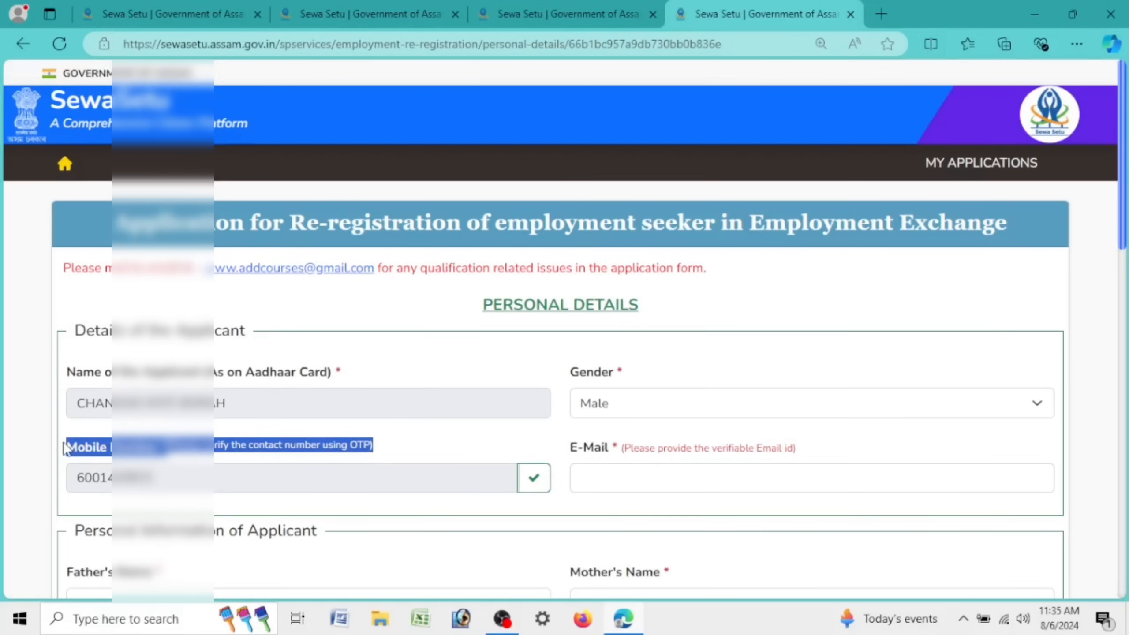
left_click(331, 457)
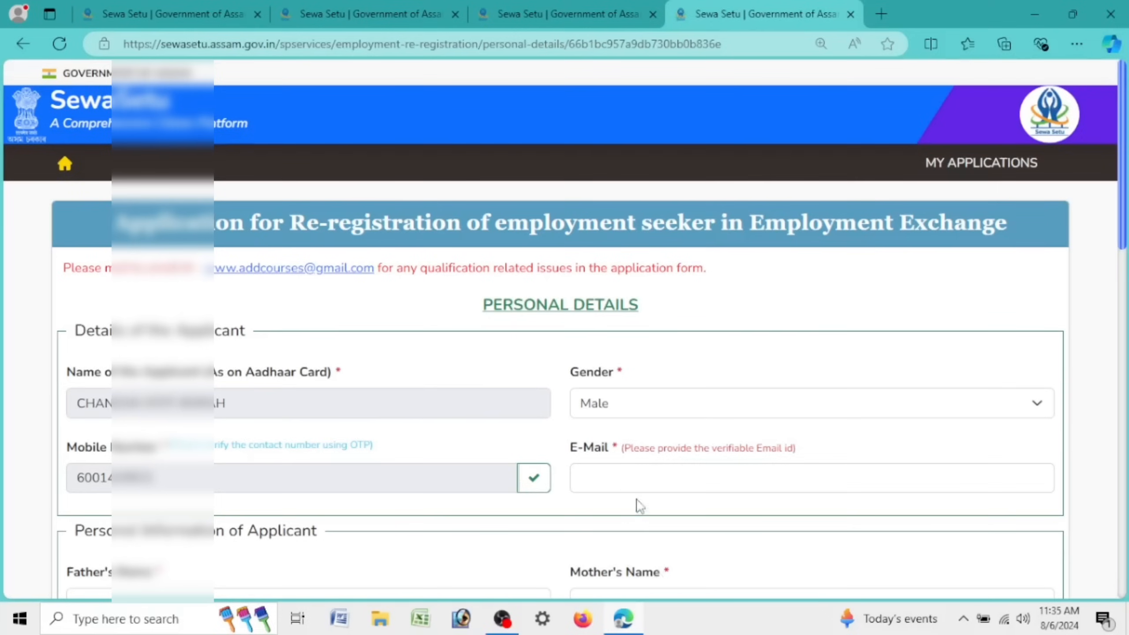
left_click(630, 479)
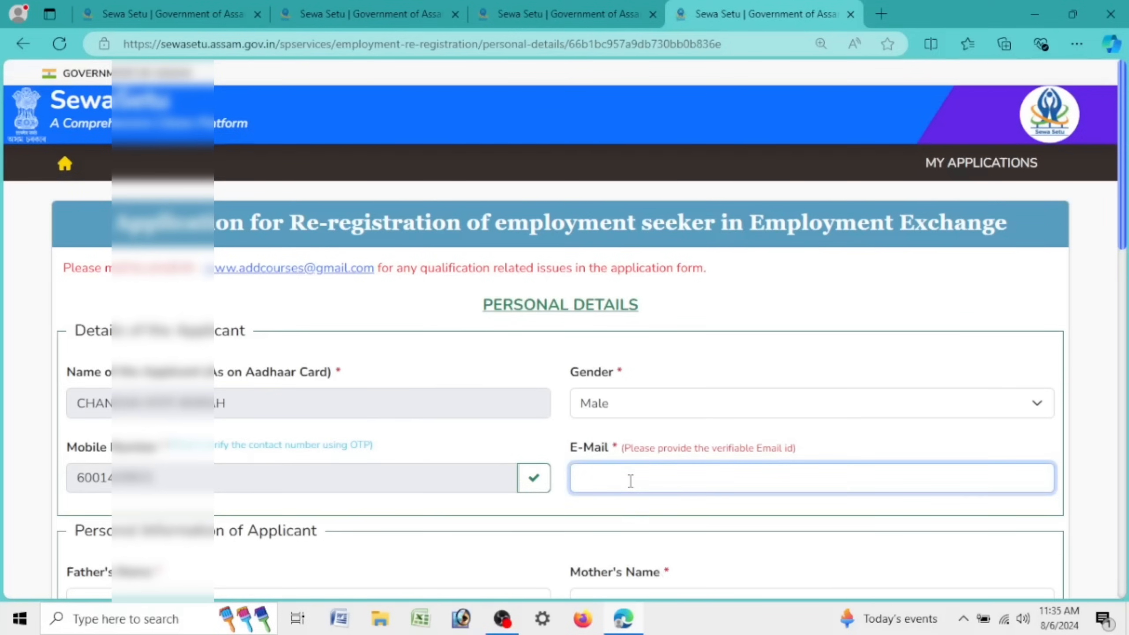
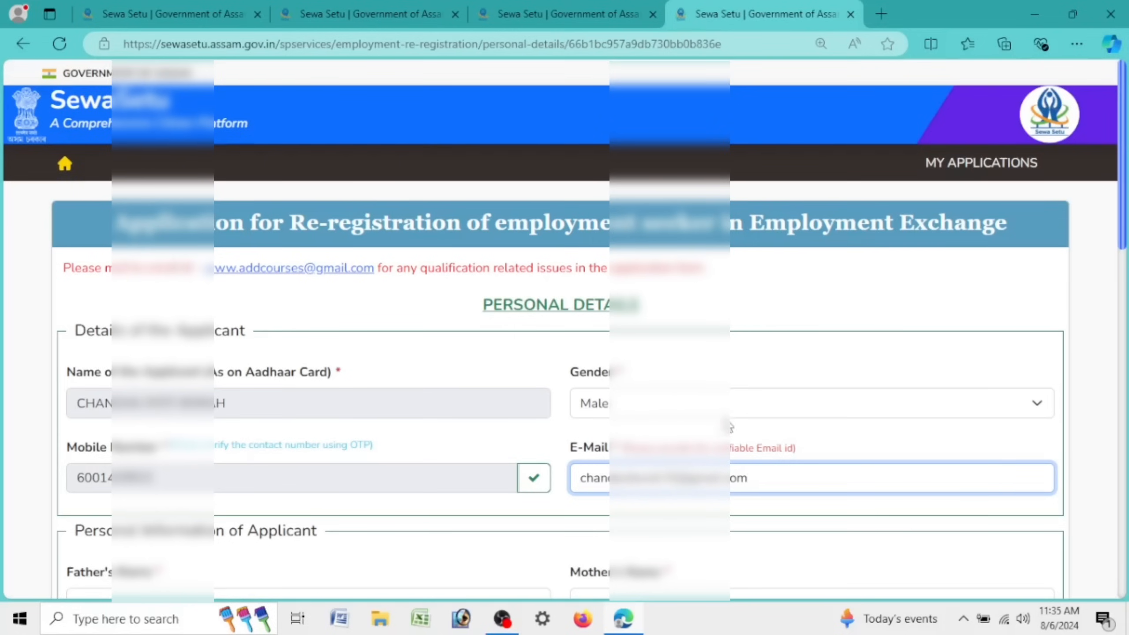
scroll(765, 465, "down", 5)
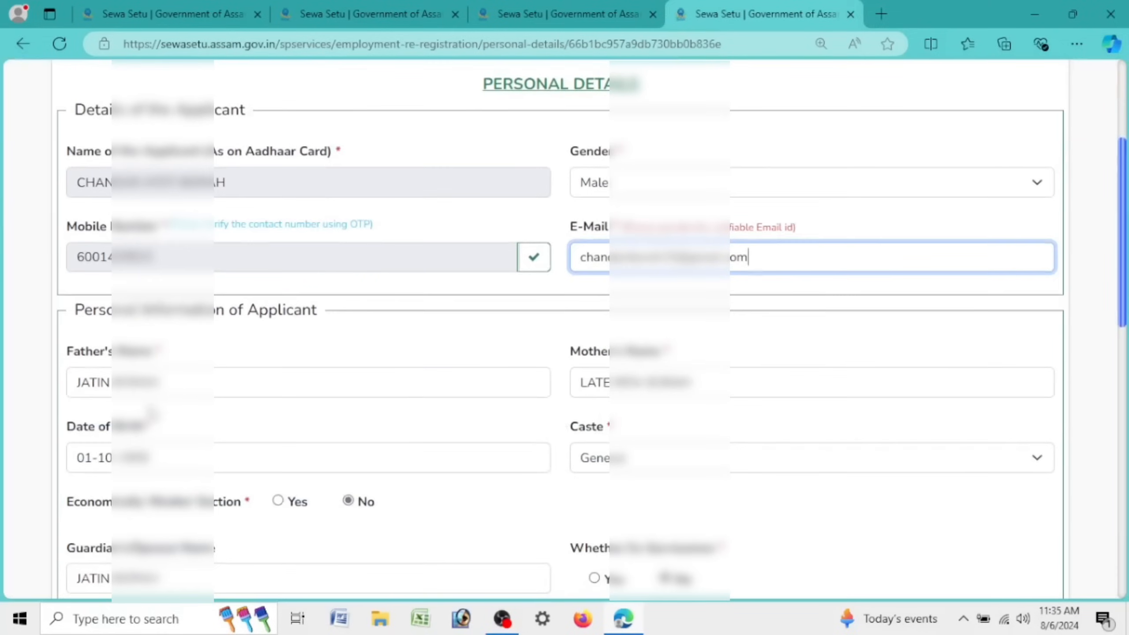
scroll(151, 411, "down", 5)
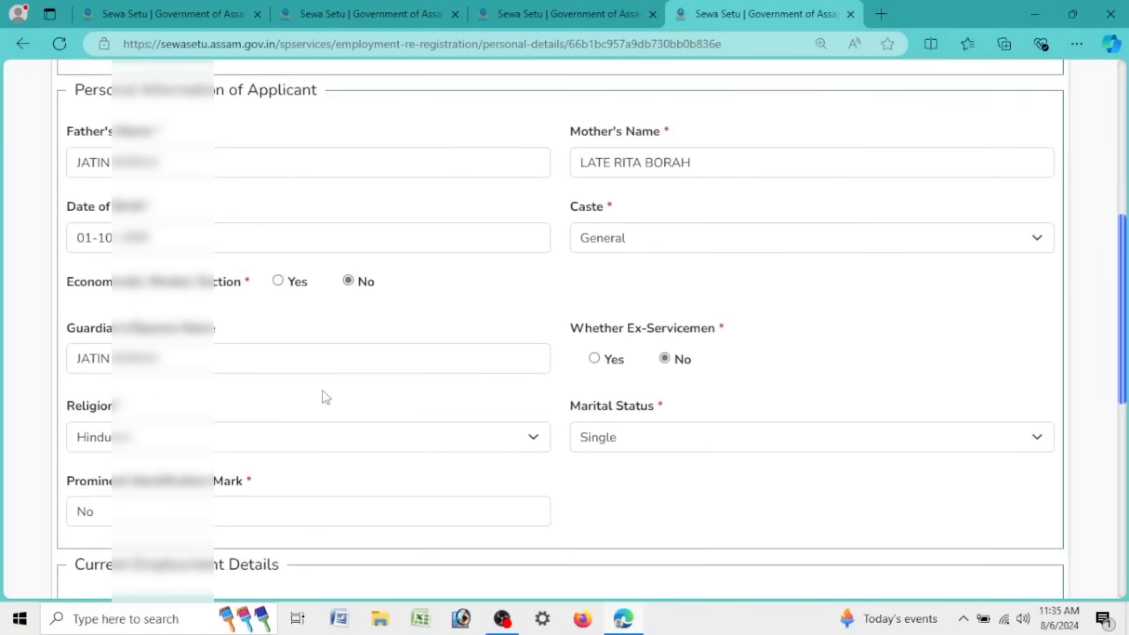
scroll(473, 383, "down", 5)
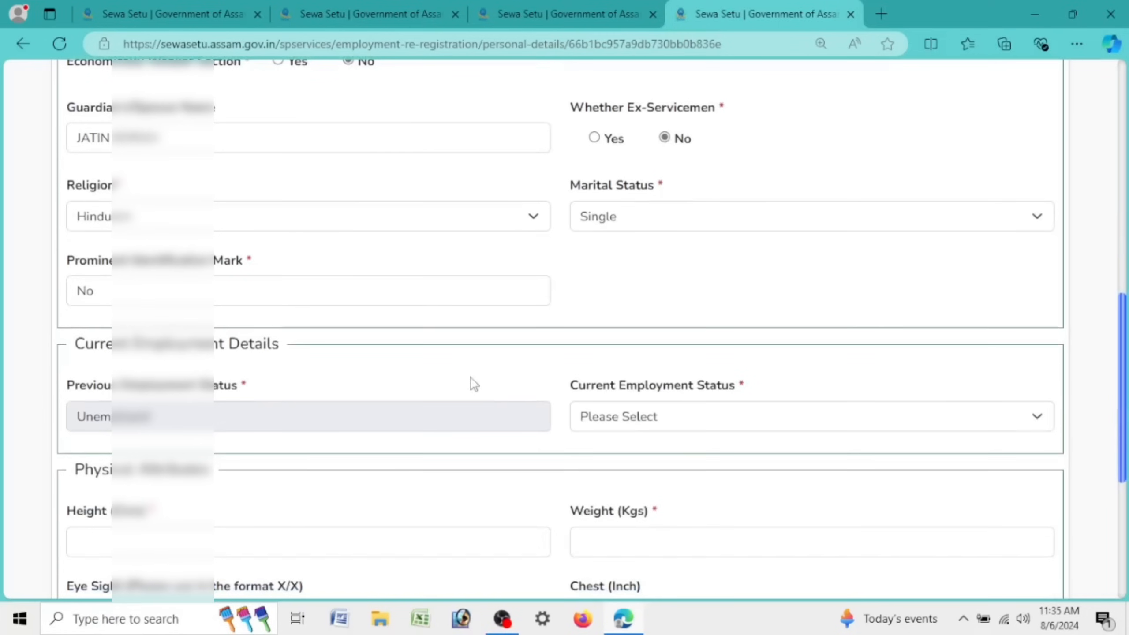
Step: Change the Prominent Identification Mark to NO and bring up the employment status choices
left_click(644, 420)
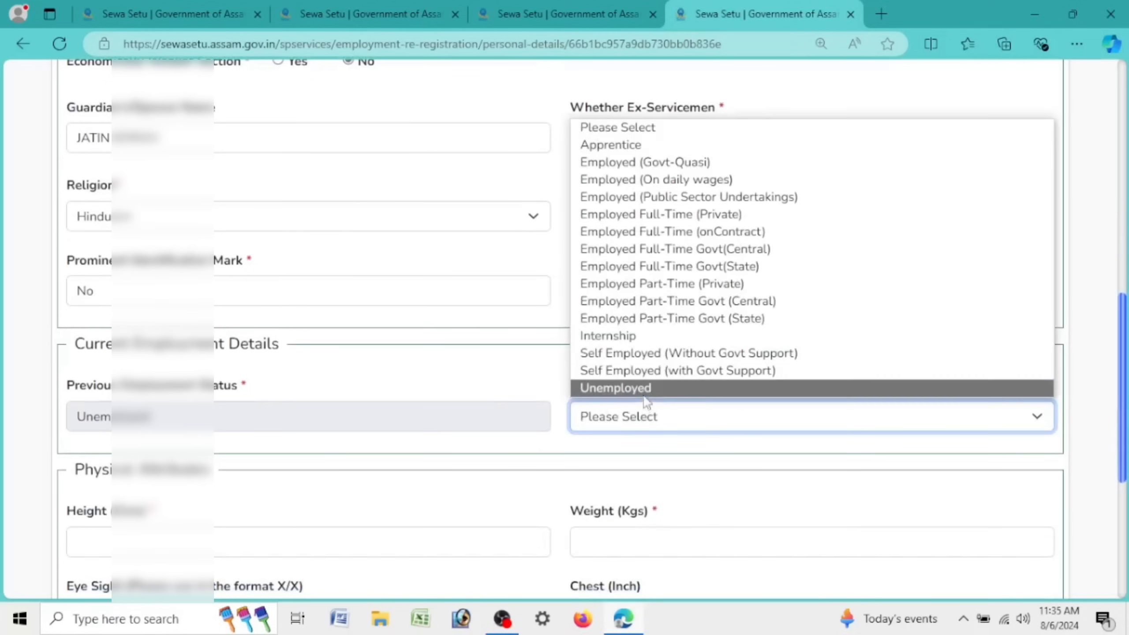
left_click(591, 456)
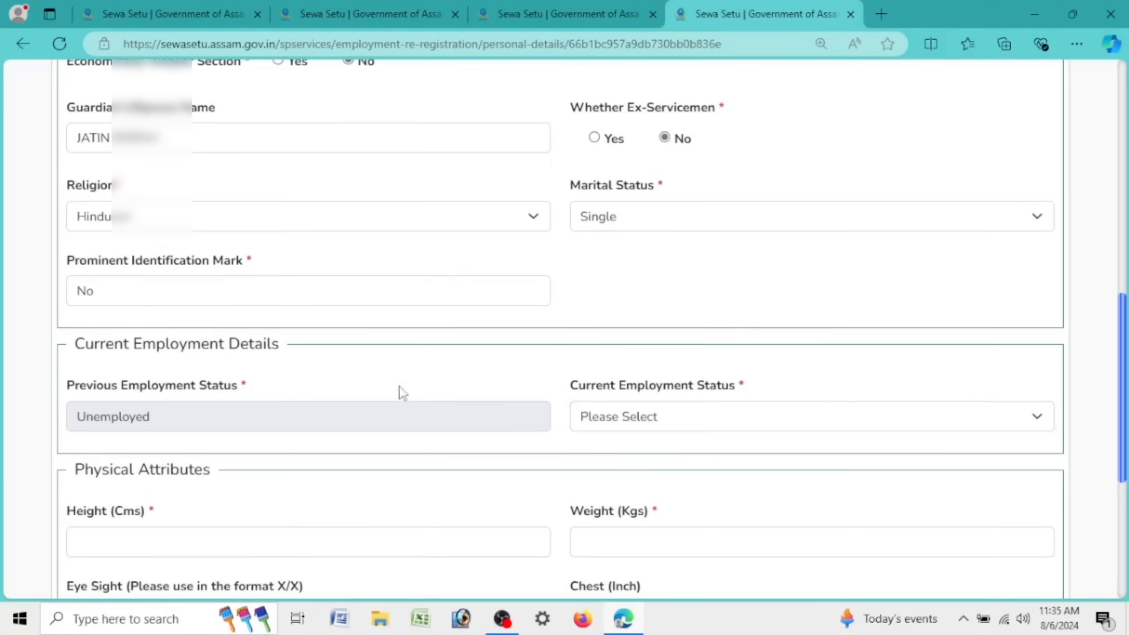
double_click(113, 291)
type("no")
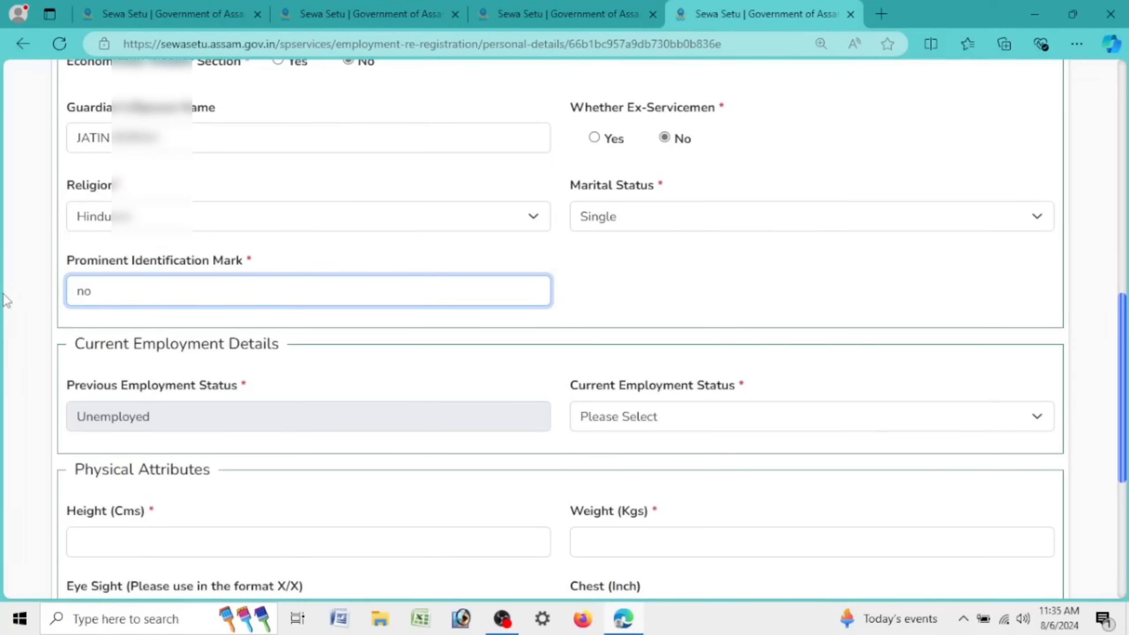
key("ctrl+a")
type("NO")
left_click_drag(74, 346, 285, 358)
left_click_drag(66, 390, 212, 403)
left_click_drag(68, 418, 172, 419)
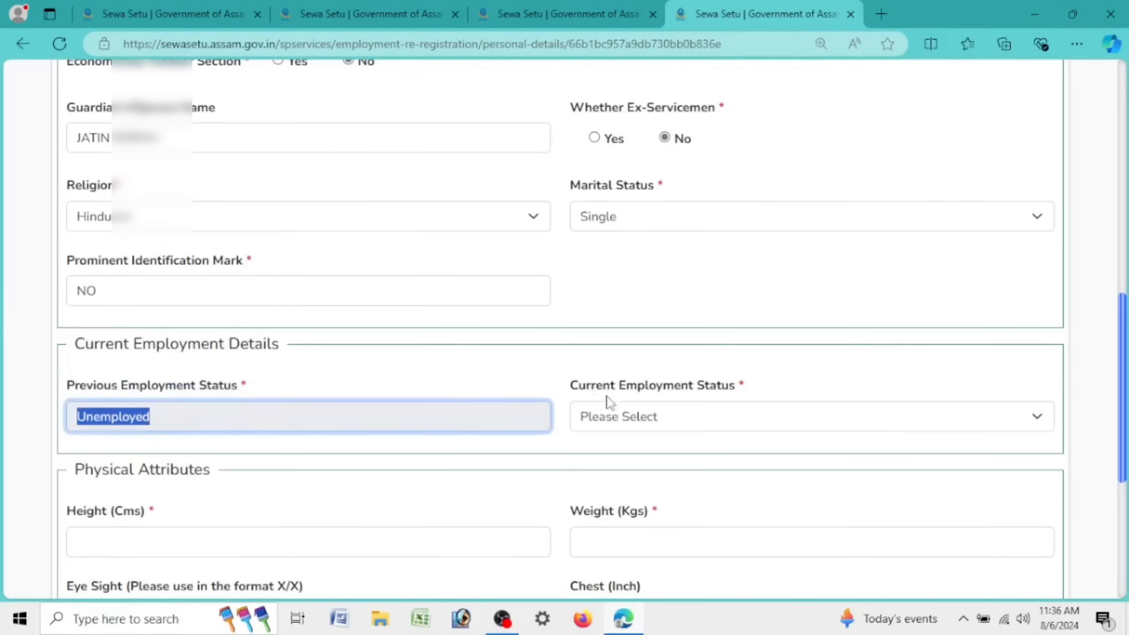
left_click_drag(570, 391, 772, 390)
left_click(674, 416)
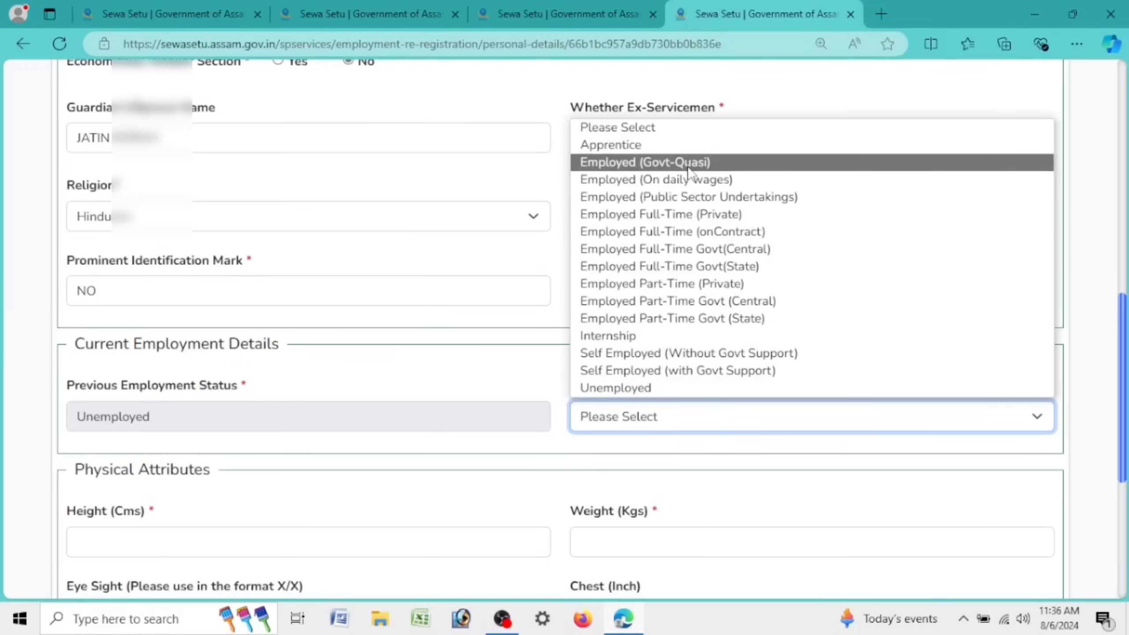
Step: Set current employment status to Unemployed and enter a height of 170 cm
left_click(708, 388)
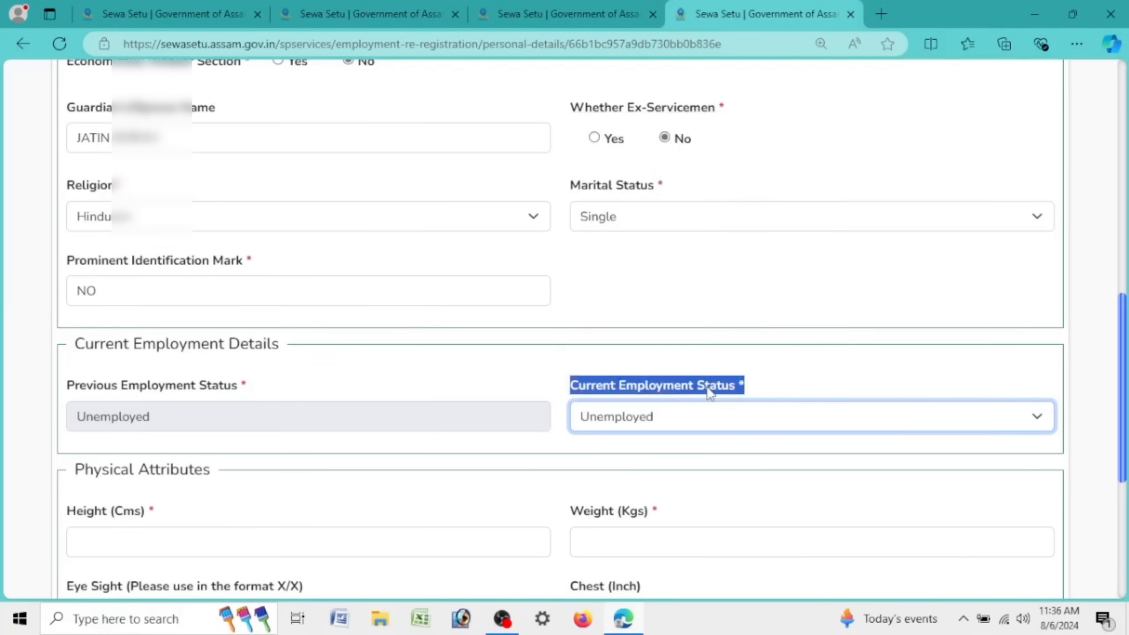
scroll(693, 312, "down", 4)
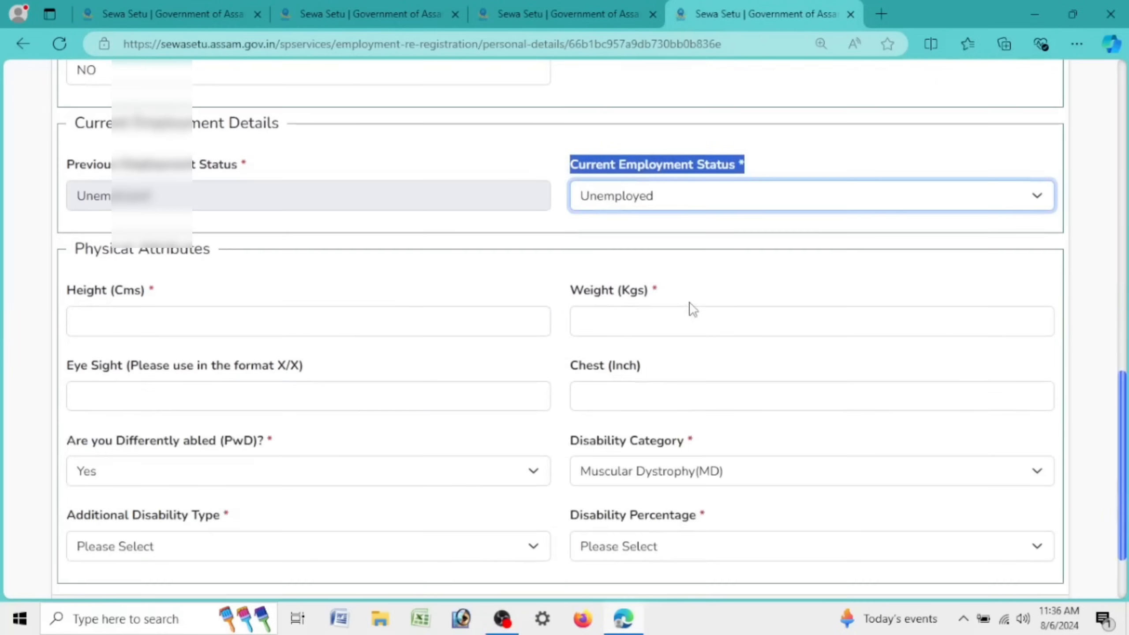
left_click(202, 315)
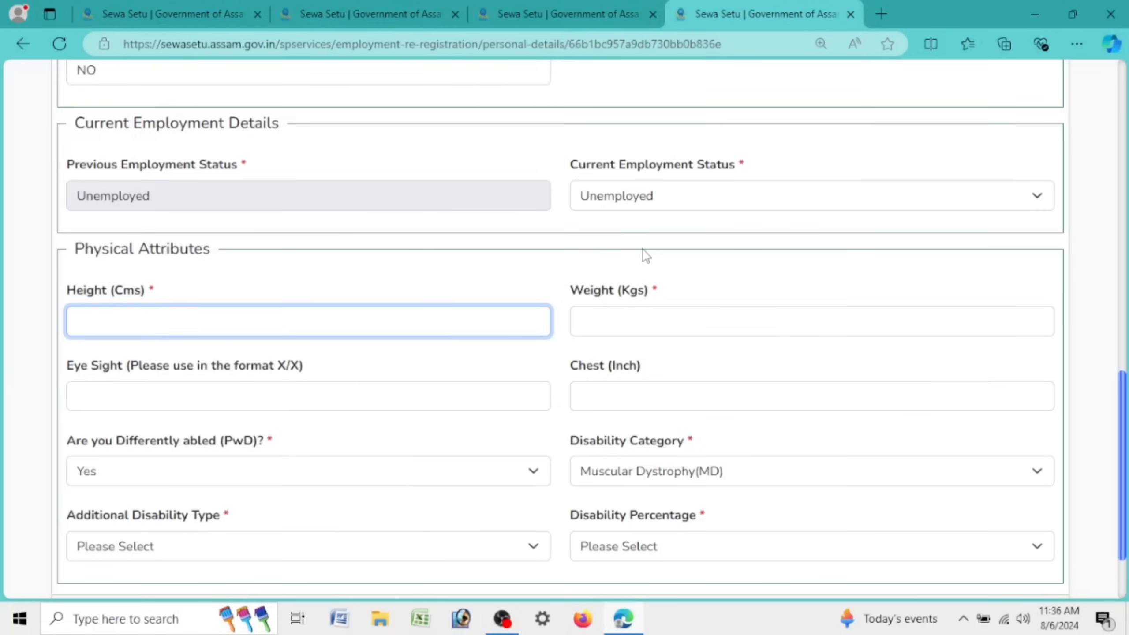
type("170")
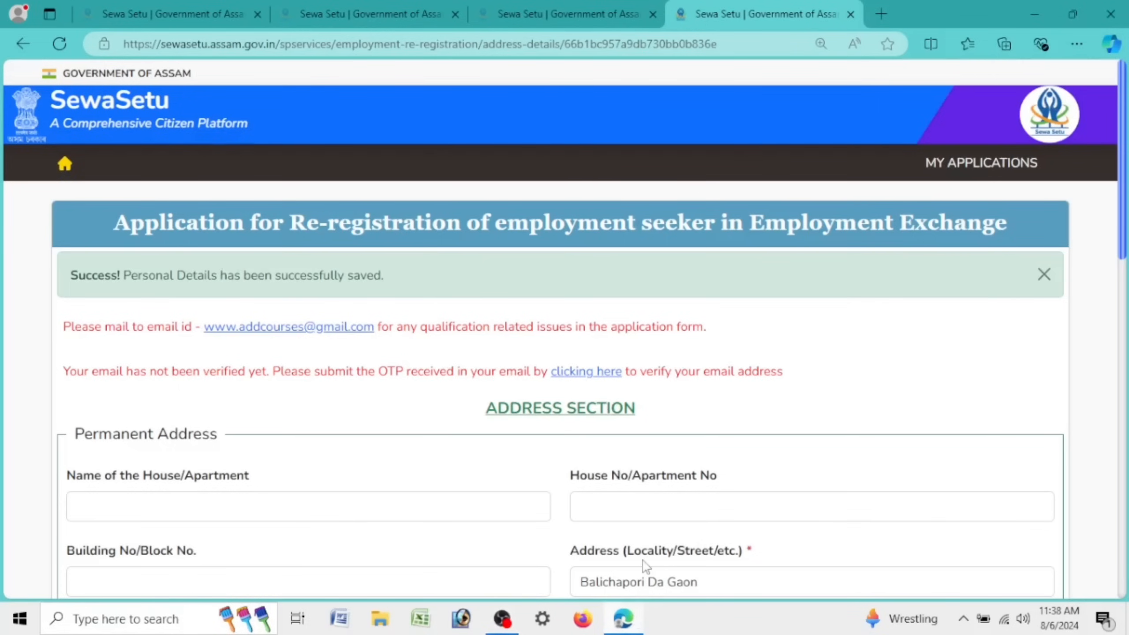
Step: Confirm the applicant's e-mail with the emailed OTP in the Email Verification dialog
left_click_drag(64, 371, 795, 378)
left_click(784, 401)
left_click_drag(376, 373, 785, 375)
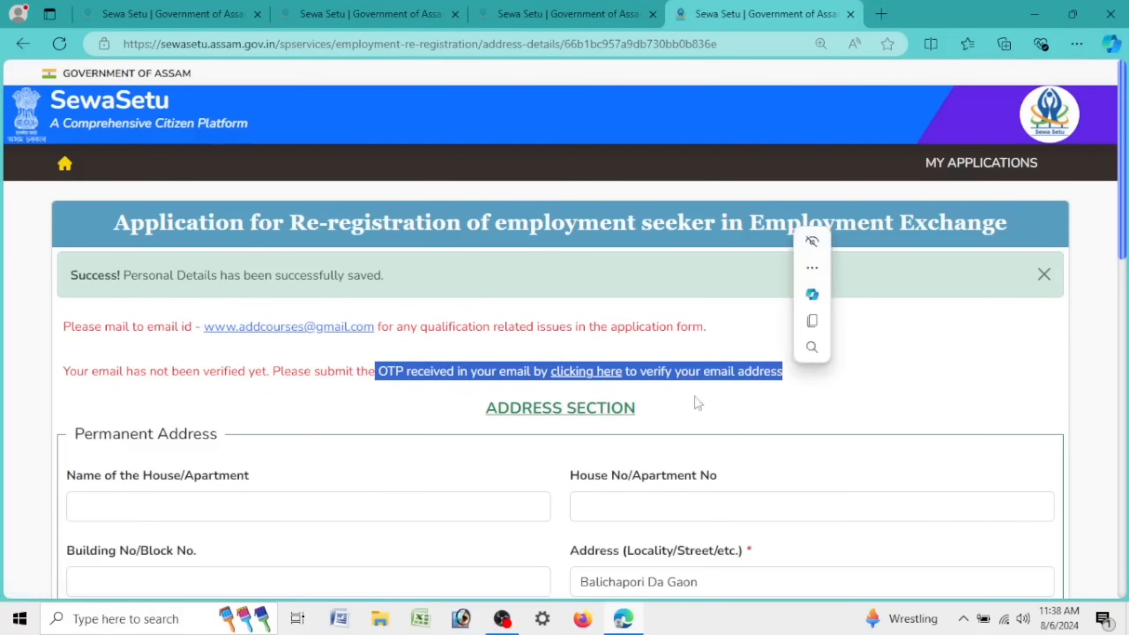
left_click(598, 375)
left_click(600, 365)
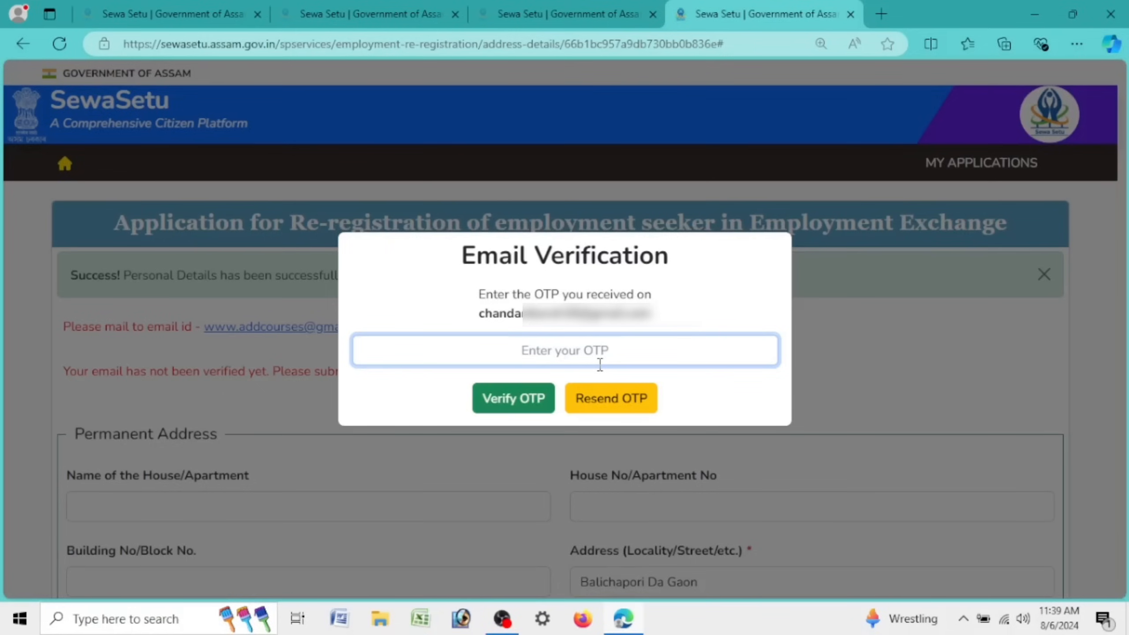
left_click(513, 398)
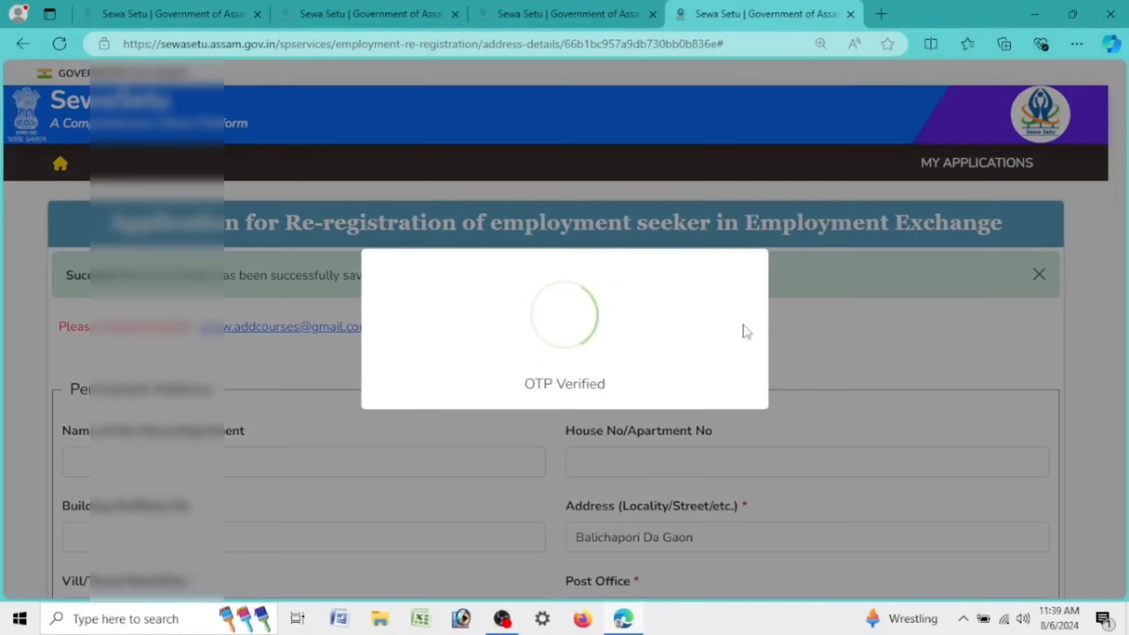
scroll(450, 380, "down", 5)
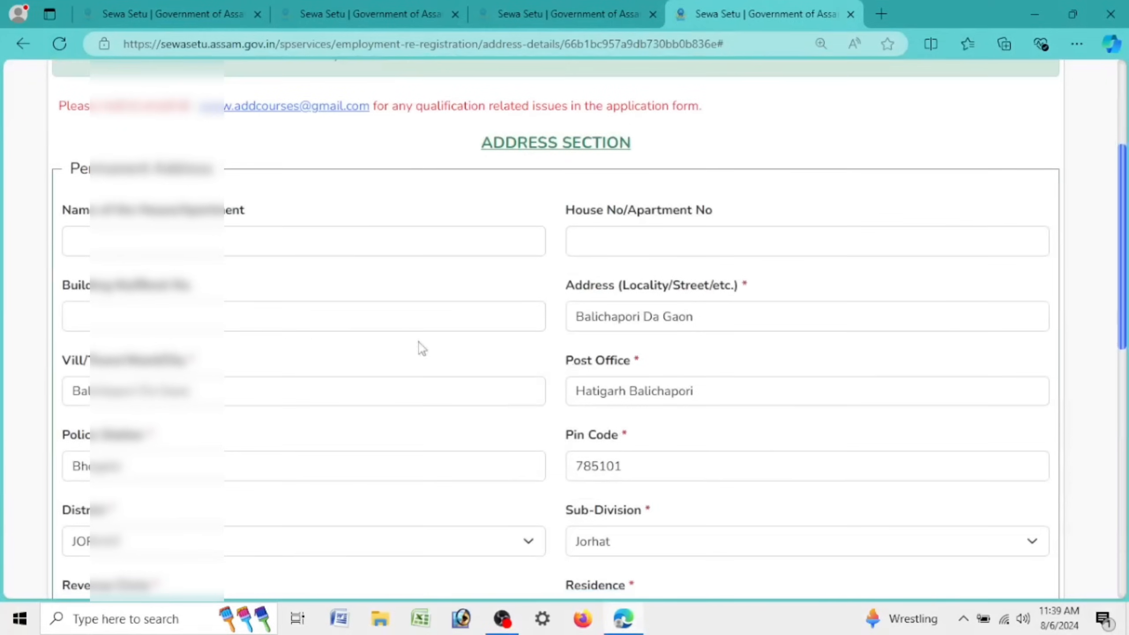
Step: Review the permanent address dropdowns, keeping the original district selected
scroll(793, 343, "down", 5)
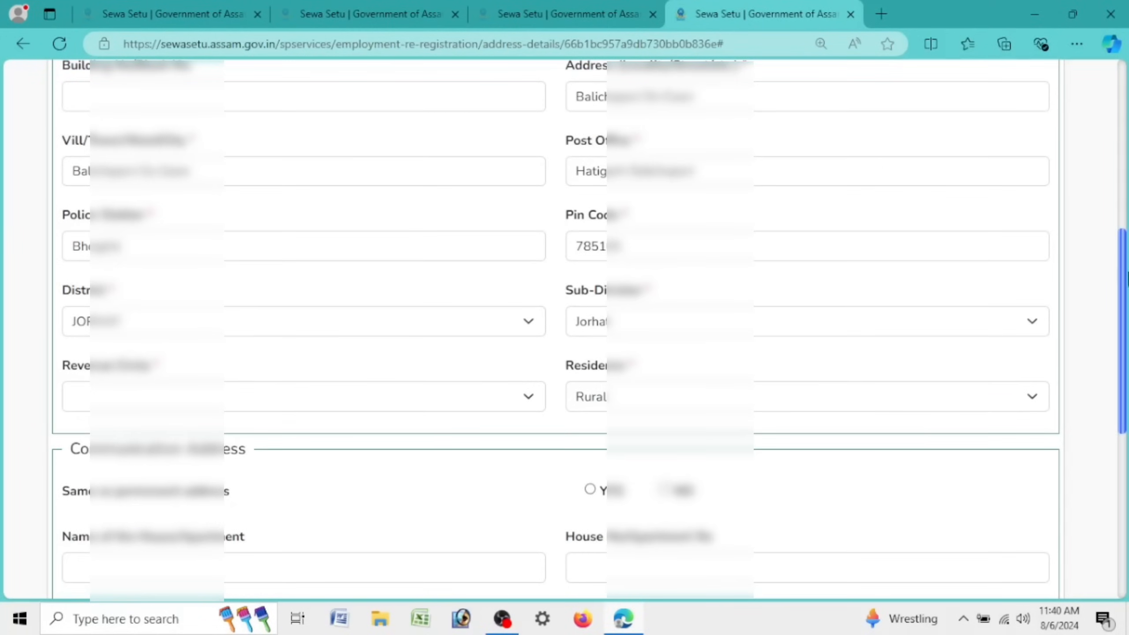
scroll(728, 308, "down", 5)
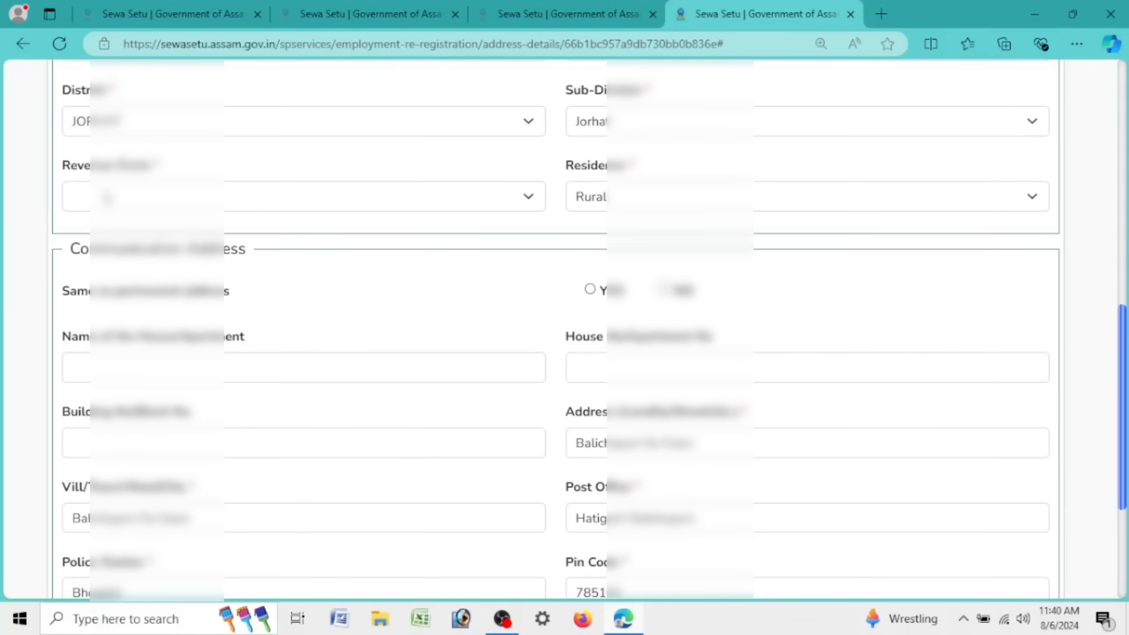
left_click(107, 197)
left_click(107, 197)
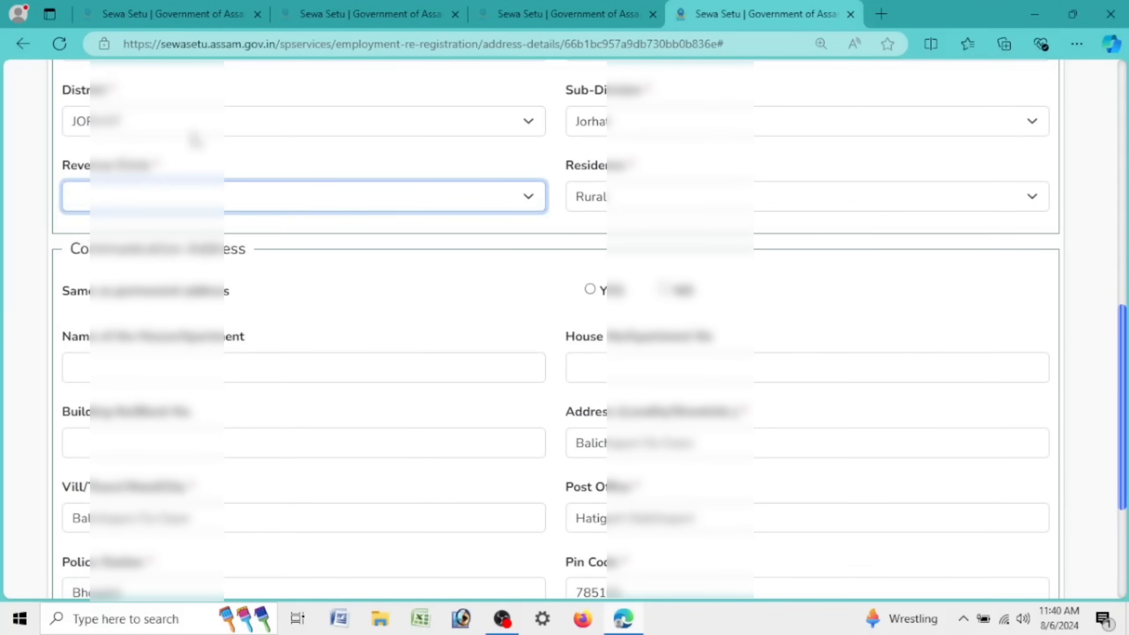
left_click(636, 117)
left_click(636, 116)
left_click(636, 116)
left_click(282, 129)
left_click(283, 128)
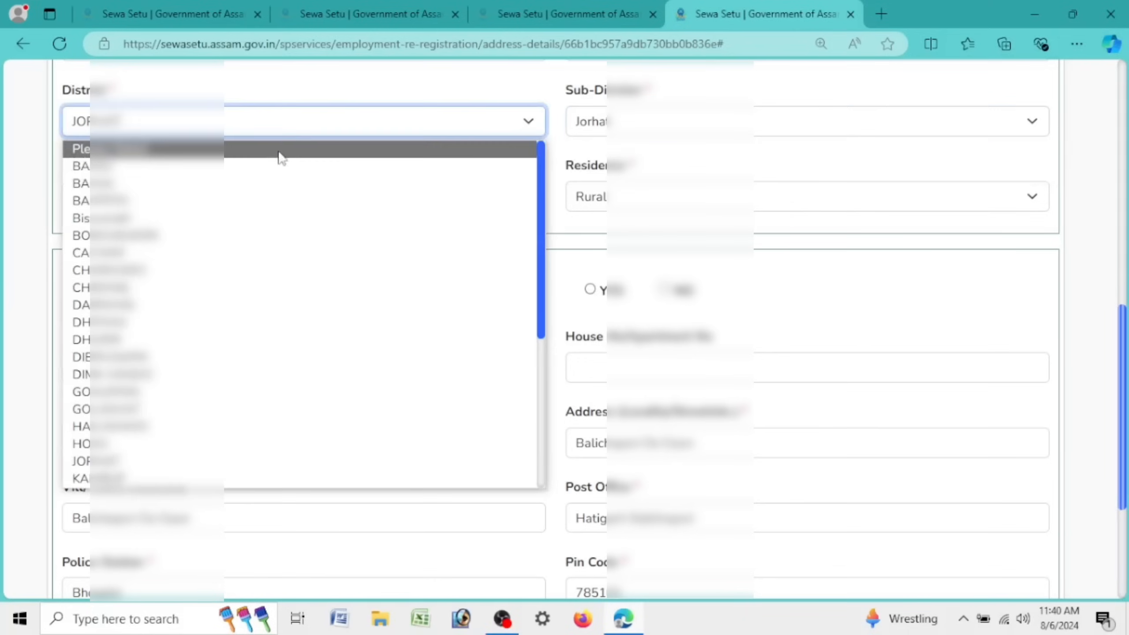
left_click(271, 167)
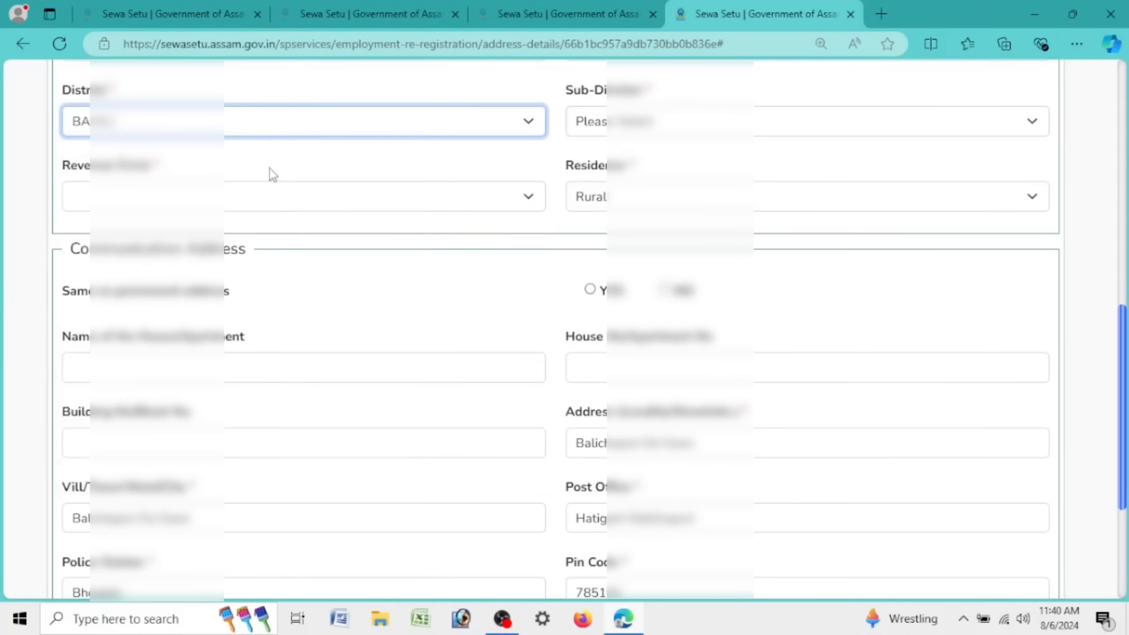
left_click(269, 128)
left_click(222, 458)
Step: Set the sub-division to Jorhat, pick the revenue circle, and save the address
left_click(589, 127)
left_click(598, 164)
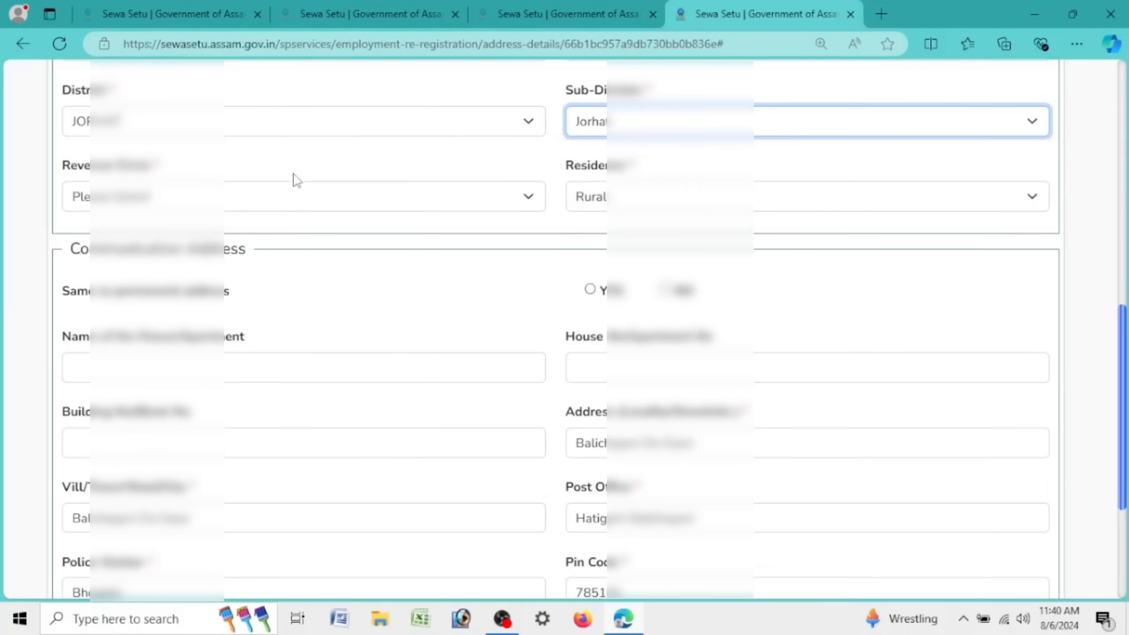
left_click(294, 203)
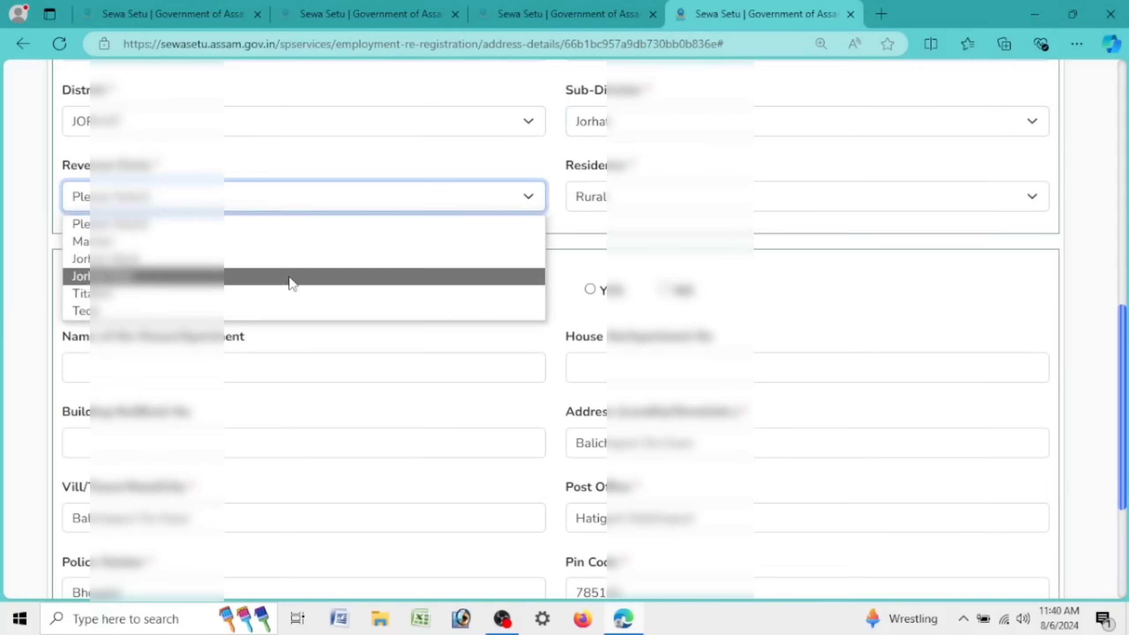
left_click(291, 277)
scroll(585, 213, "down", 5)
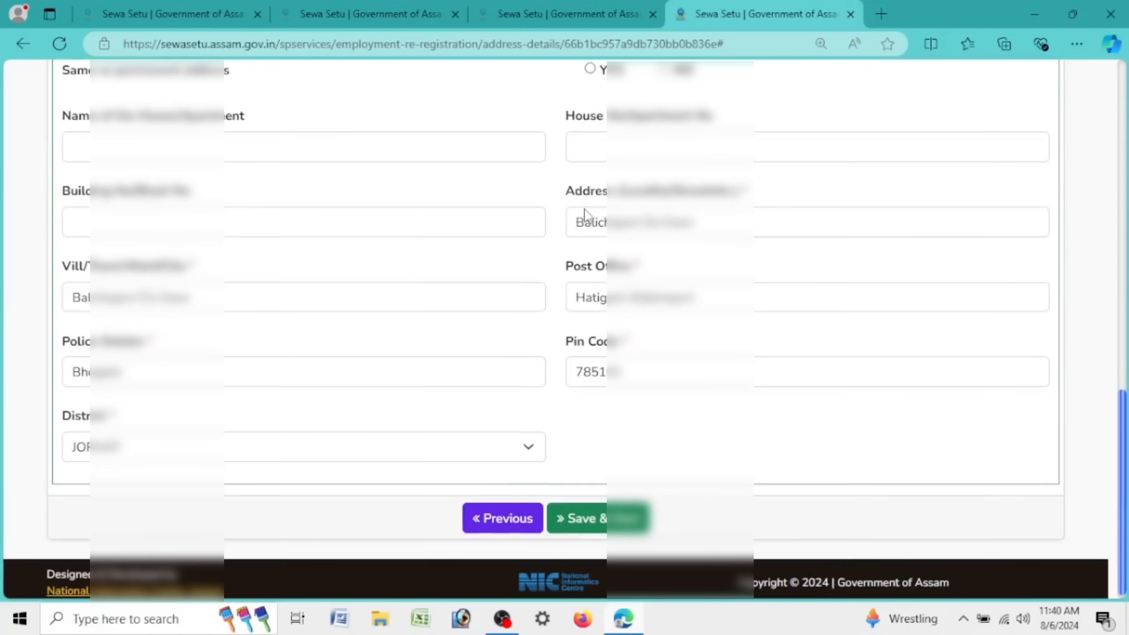
scroll(585, 210, "up", 5)
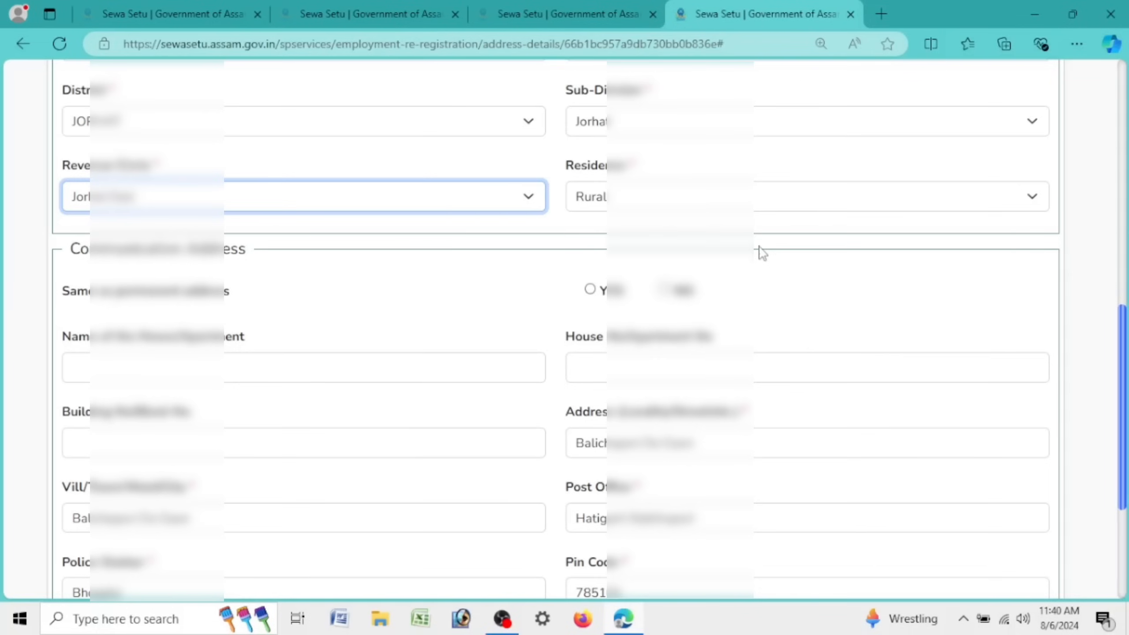
left_click(601, 522)
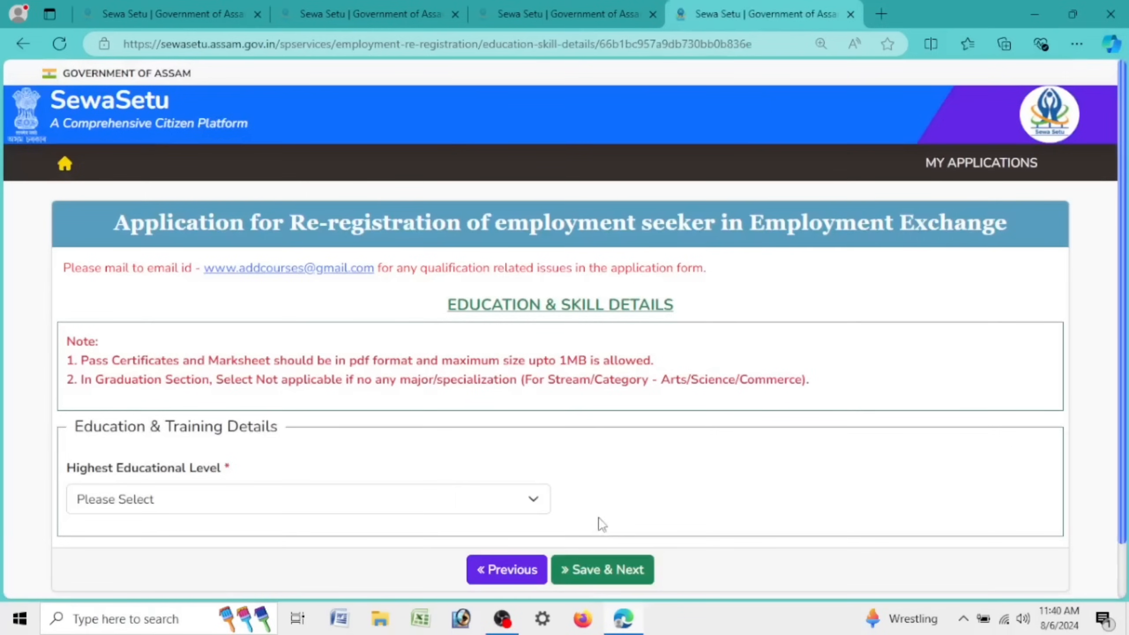
Step: Choose Graduate as the Highest Educational Level
left_click_drag(440, 308, 733, 309)
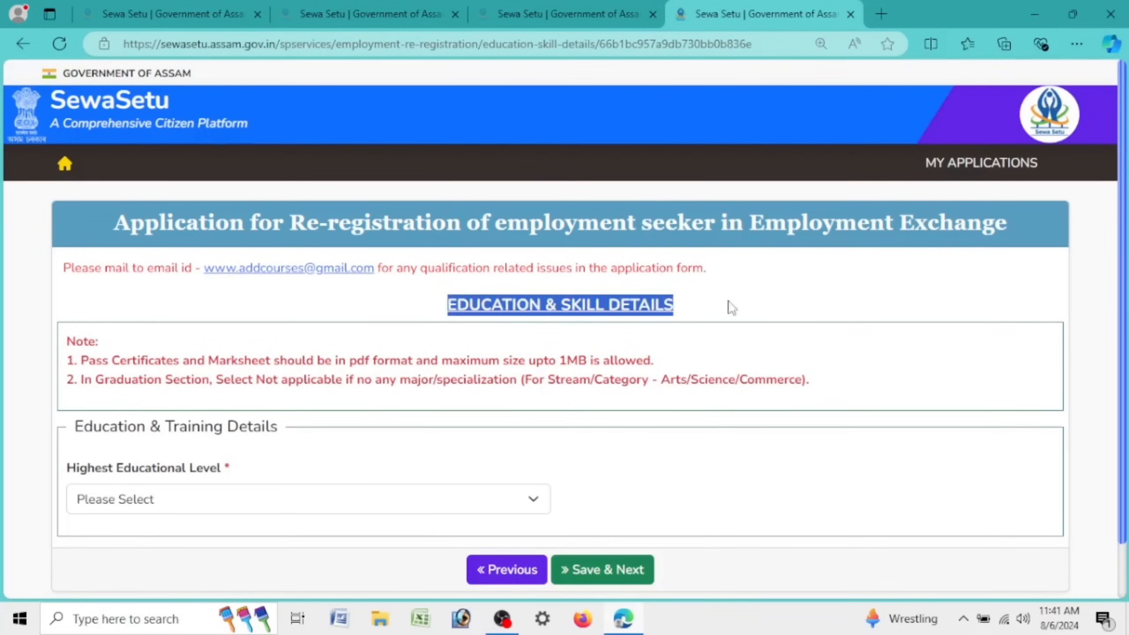
left_click_drag(79, 426, 287, 432)
left_click(76, 474)
left_click_drag(75, 475, 273, 469)
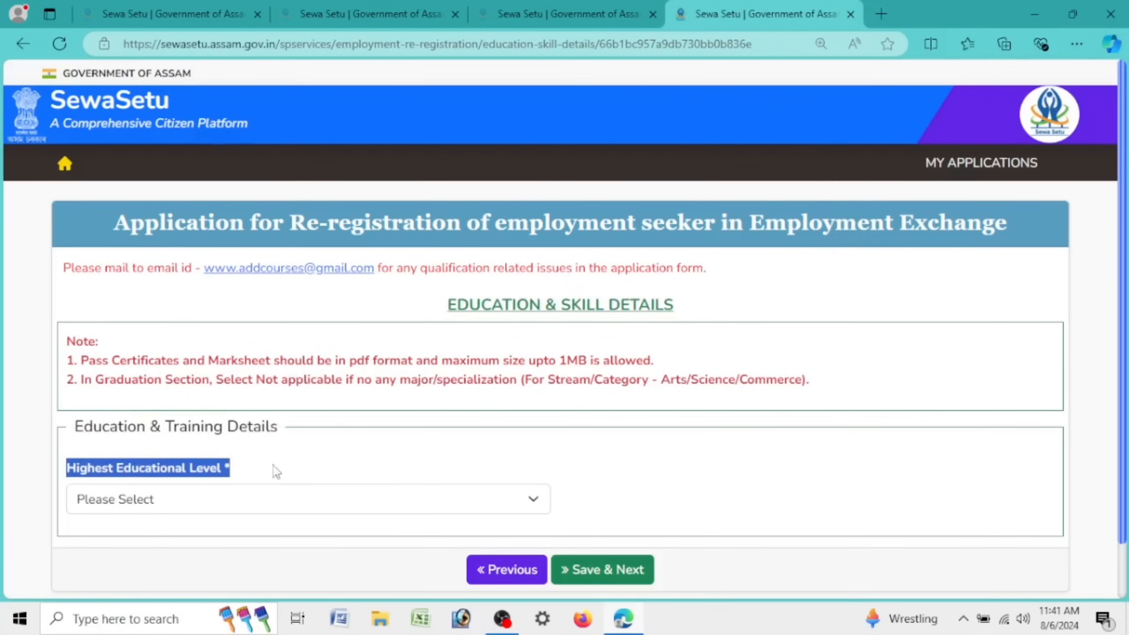
scroll(247, 424, "down", 1)
left_click(234, 439)
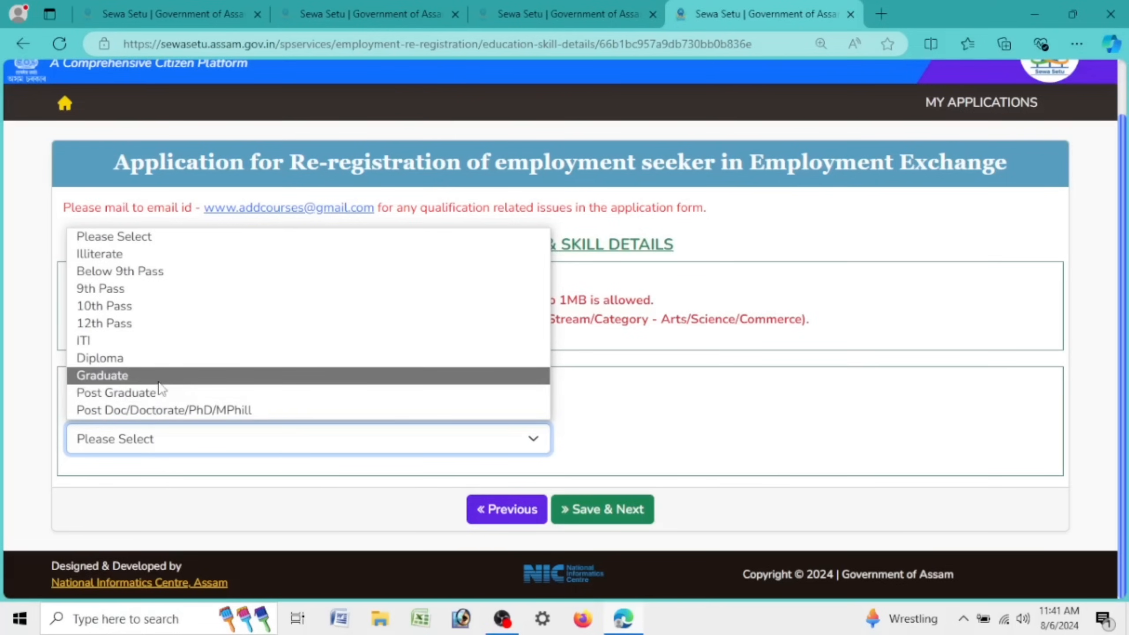
left_click(158, 375)
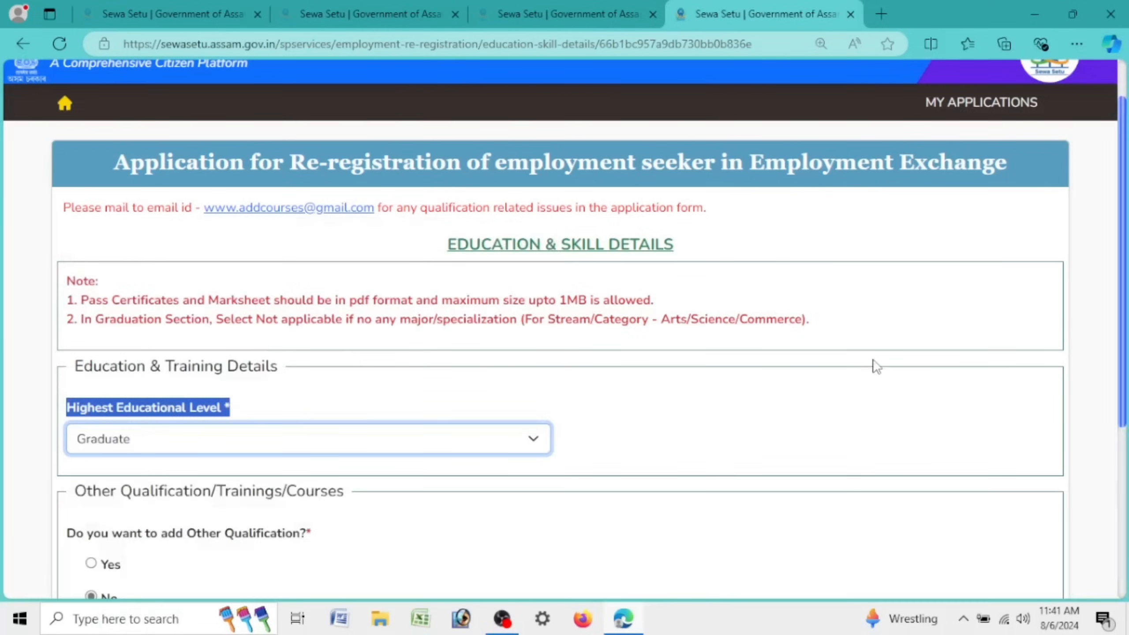
Step: Confirm Graduate stays selected and review the new 10th, 12th and graduation sections
scroll(872, 366, "down", 5)
left_click(743, 162)
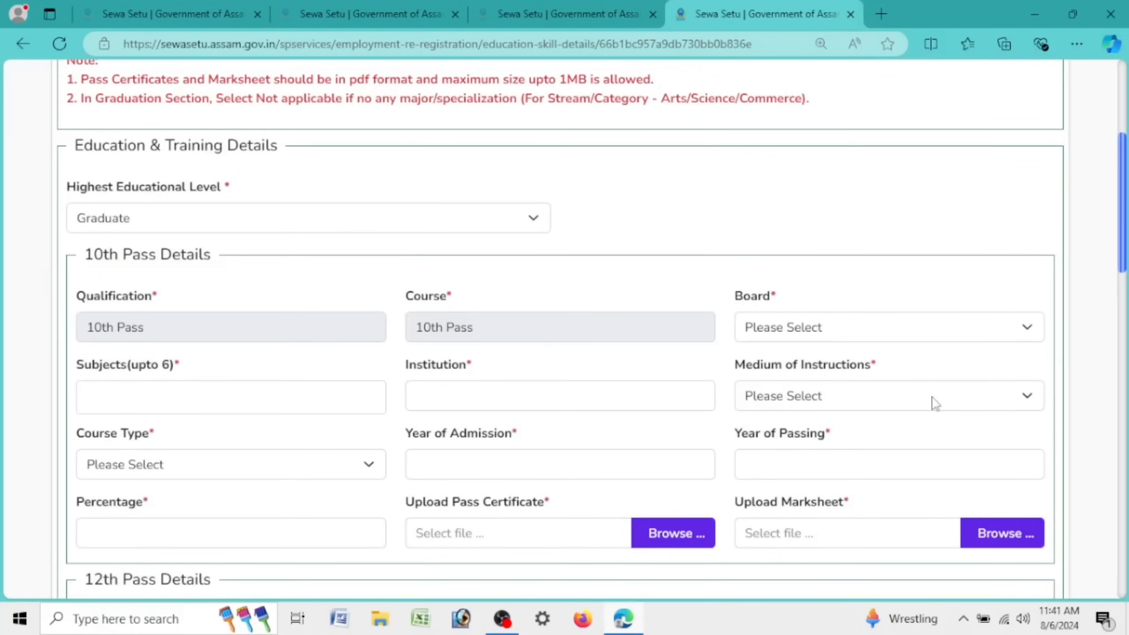
left_click(104, 227)
left_click(104, 227)
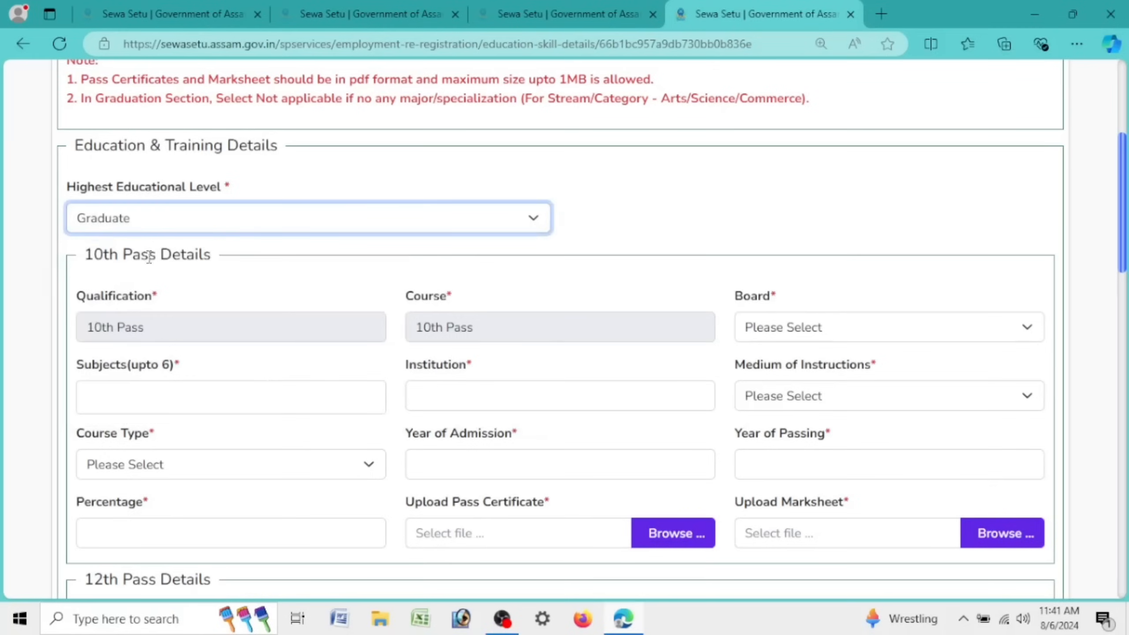
left_click(147, 217)
left_click(144, 383)
left_click_drag(71, 261, 242, 257)
scroll(228, 267, "down", 5)
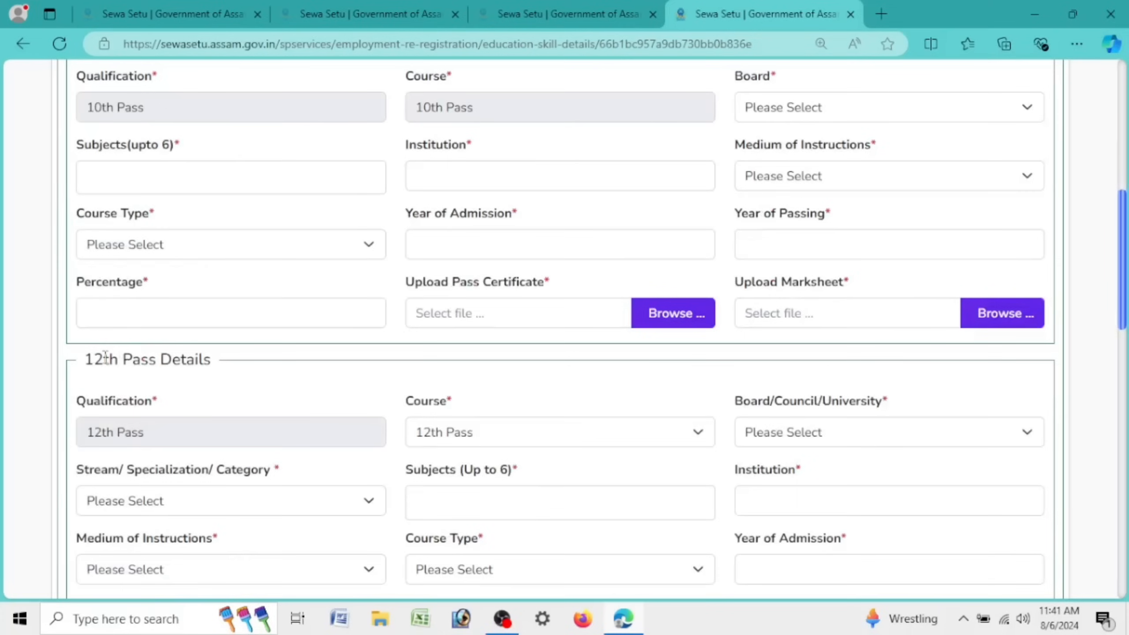
left_click_drag(105, 356, 272, 356)
scroll(272, 356, "down", 10)
left_click_drag(91, 320, 245, 342)
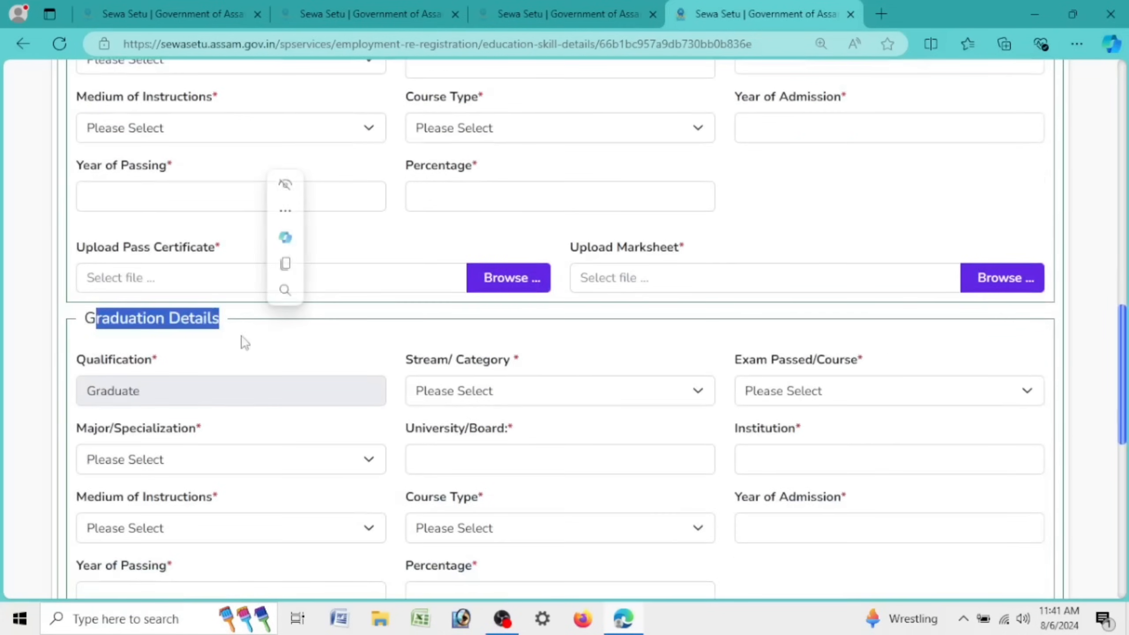
scroll(214, 366, "down", 5)
scroll(209, 361, "up", 20)
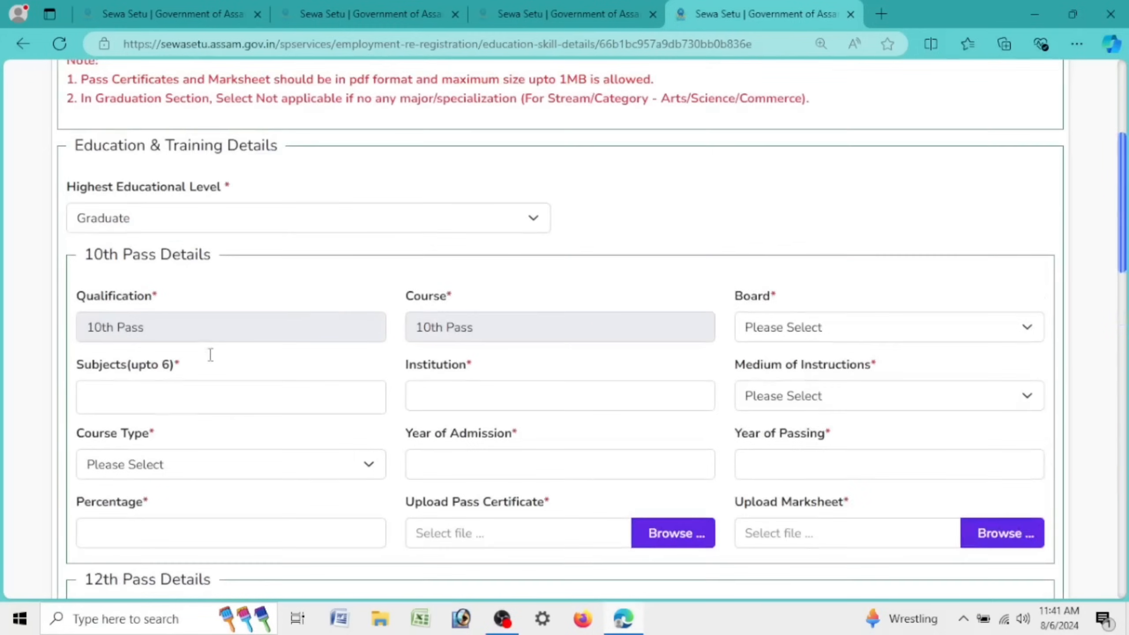
left_click_drag(737, 302, 779, 301)
Step: Set the 10th board to SEBA and add Assamese and English as subjects
left_click(779, 328)
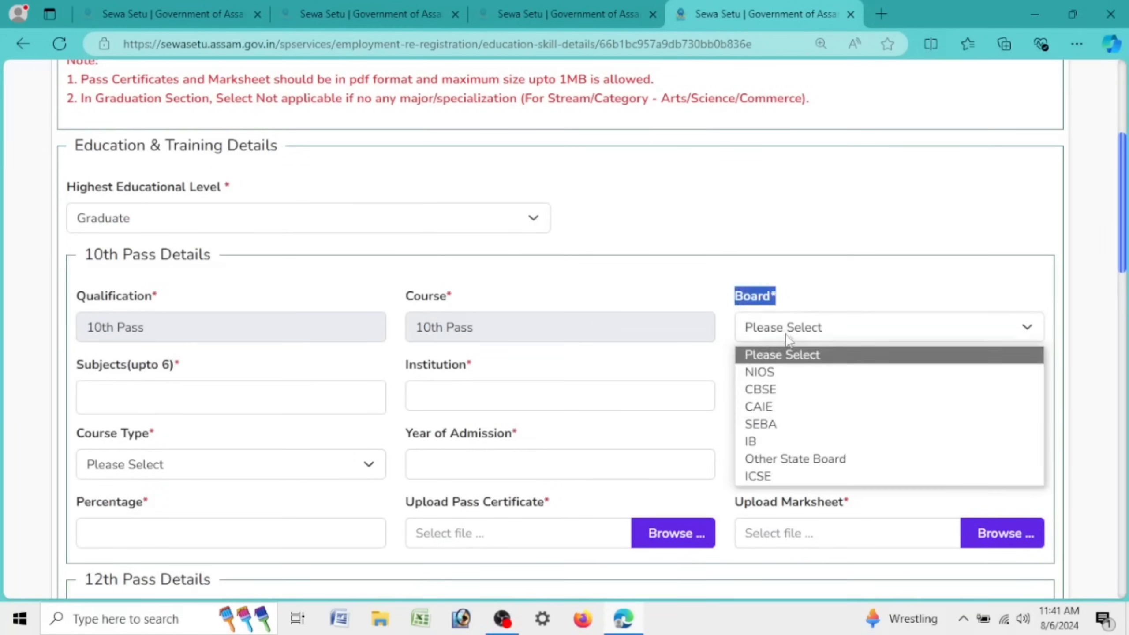
left_click(780, 422)
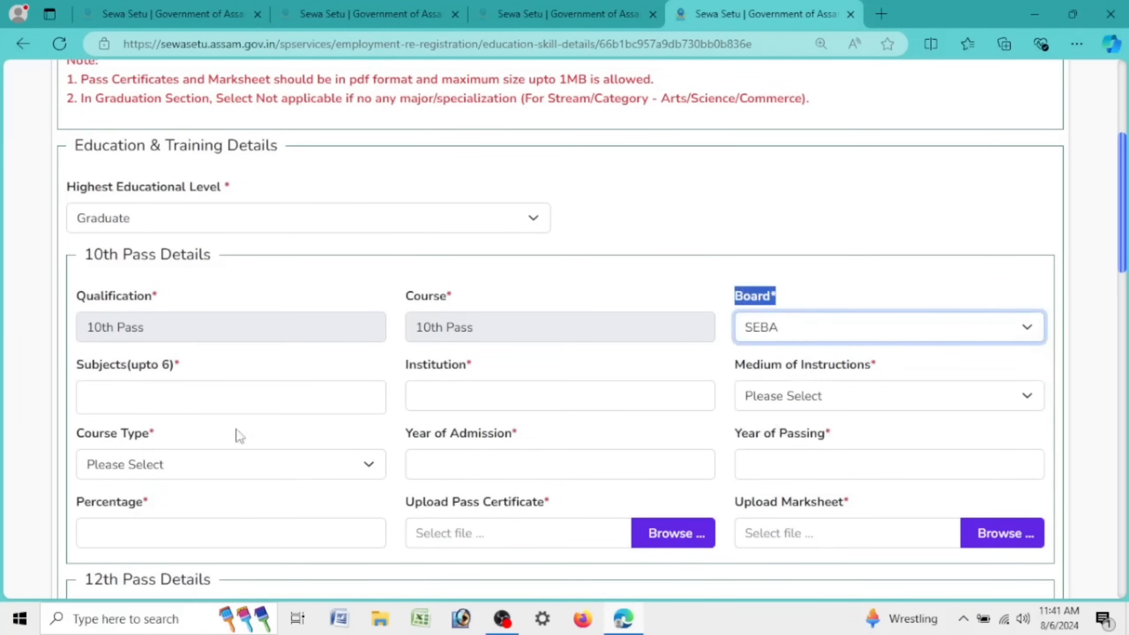
left_click(90, 398)
type("ASDS")
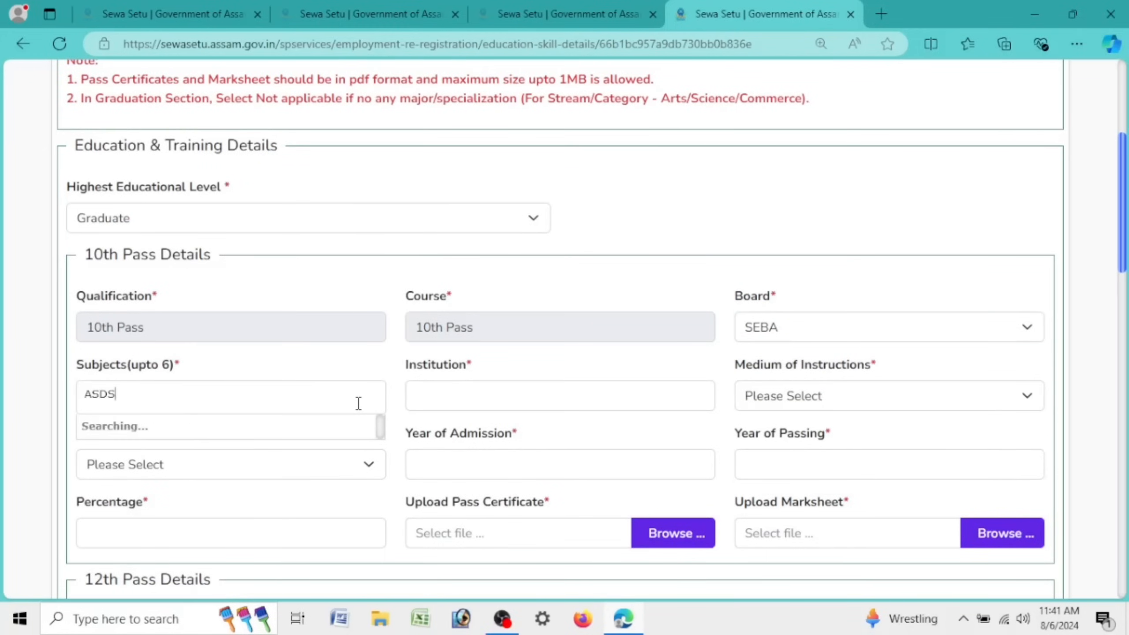
key("BackSpace")
key("BackSpace")
key("BackSpace")
type("ASSA")
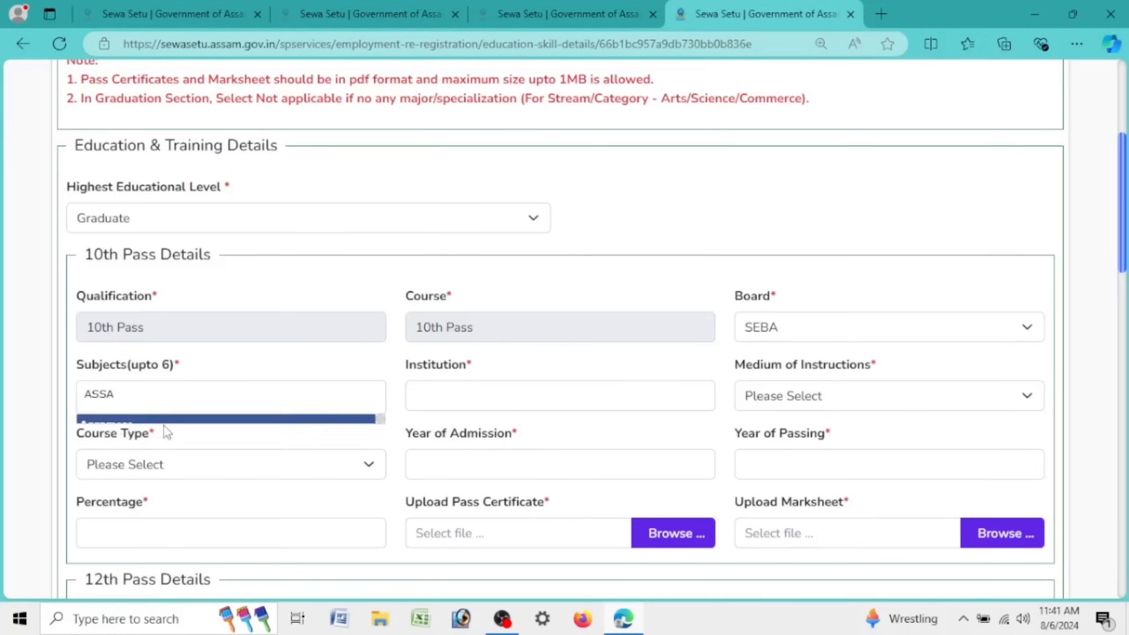
left_click(160, 427)
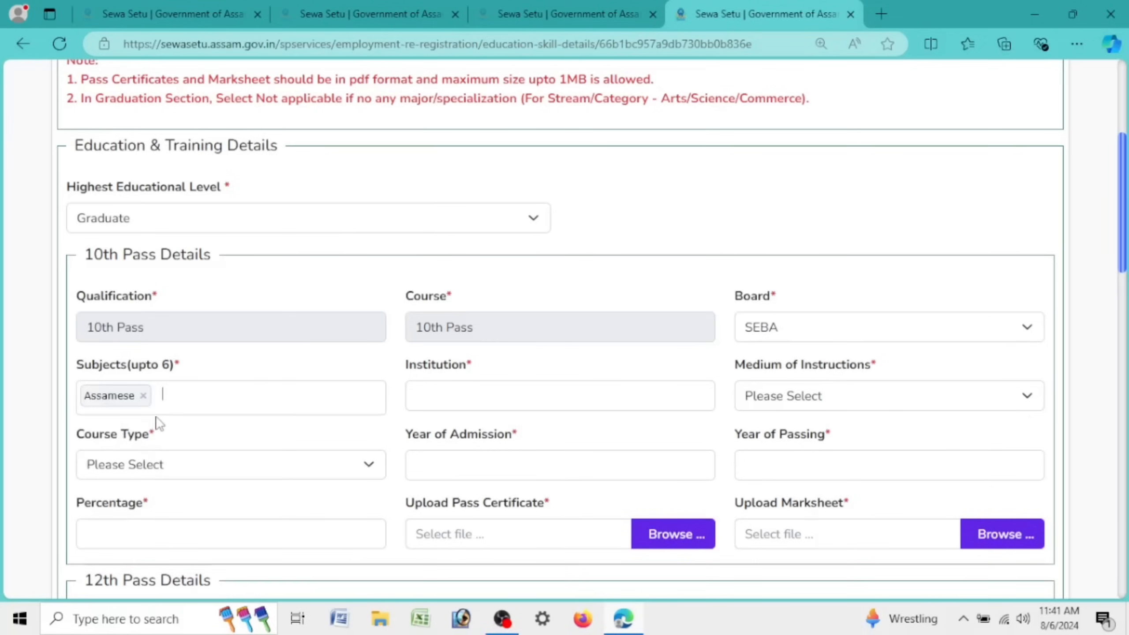
type("ENG")
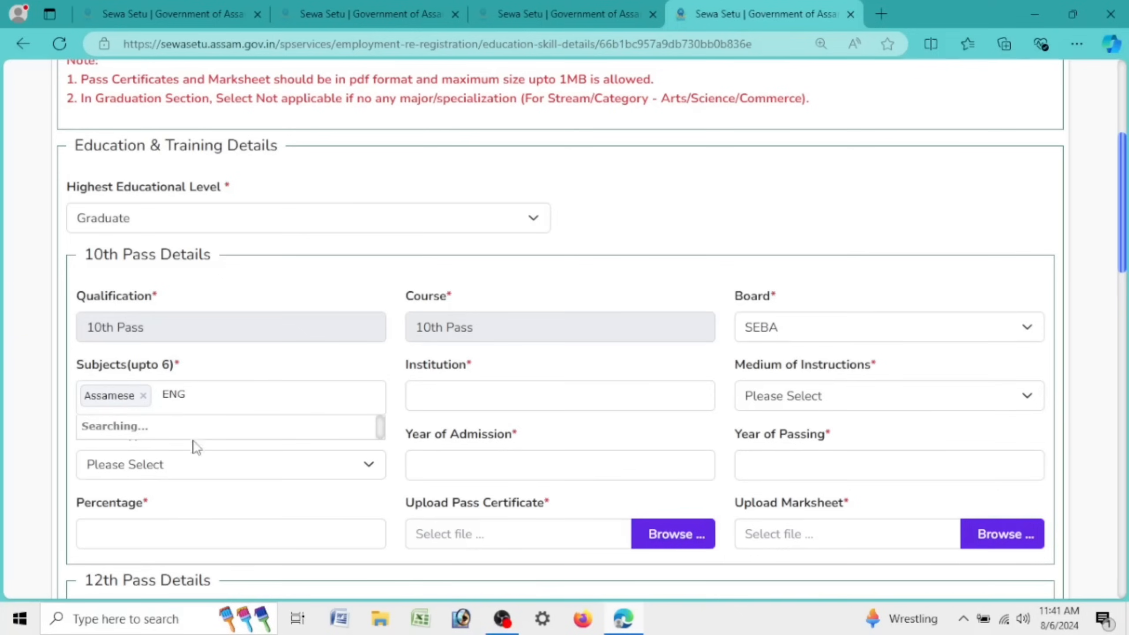
left_click(164, 441)
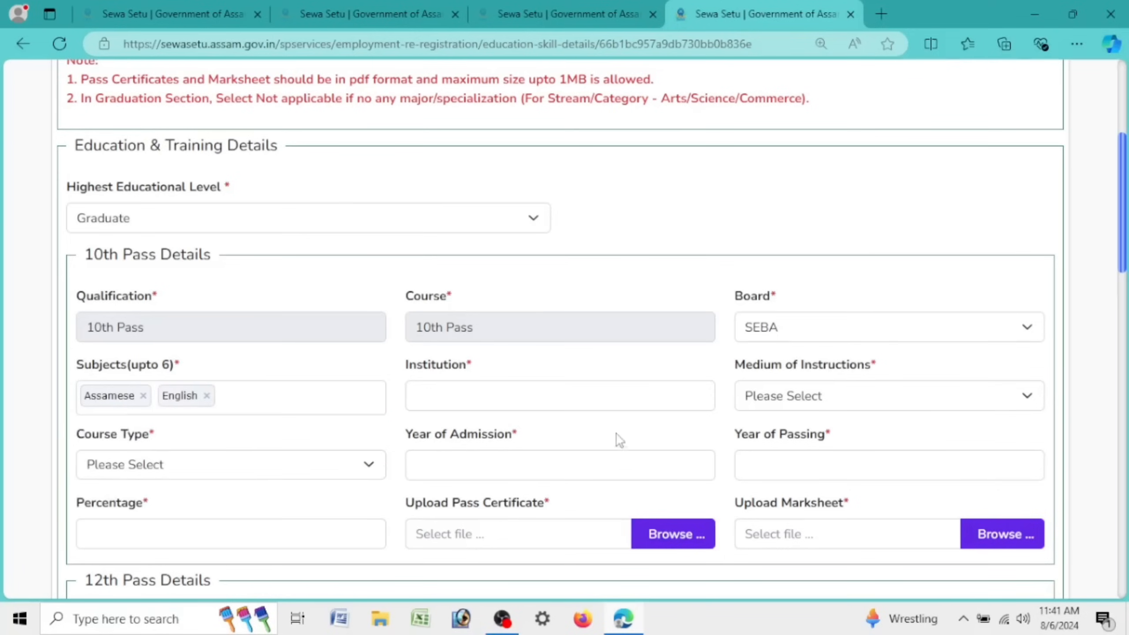
Step: Choose Assamese as the 10th medium of instruction and Regular as course type
left_click(636, 383)
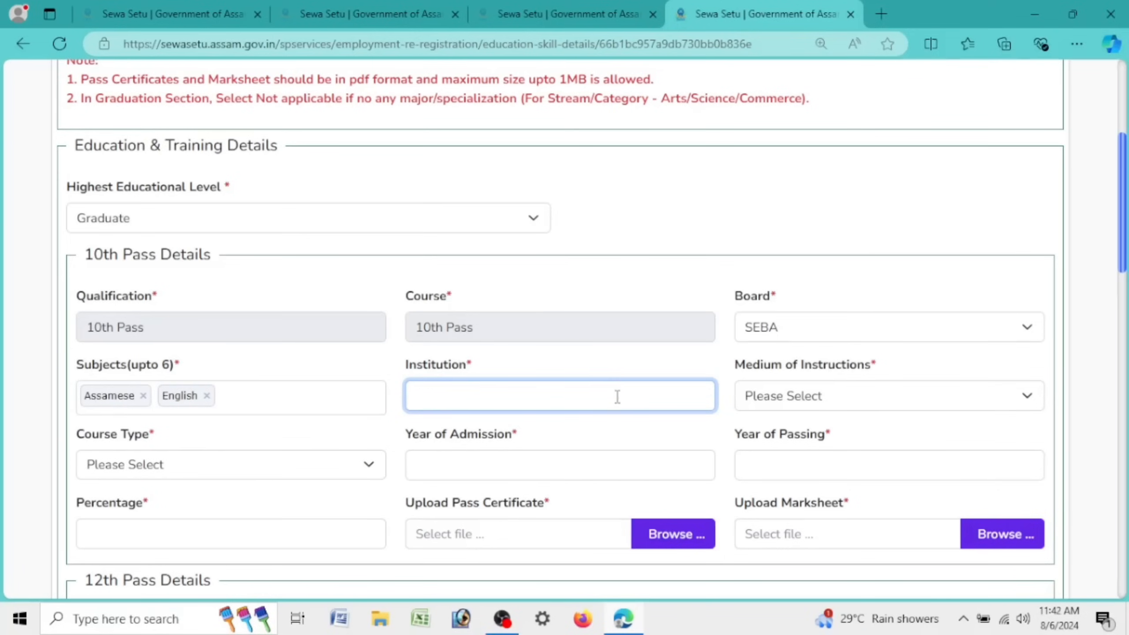
left_click(848, 403)
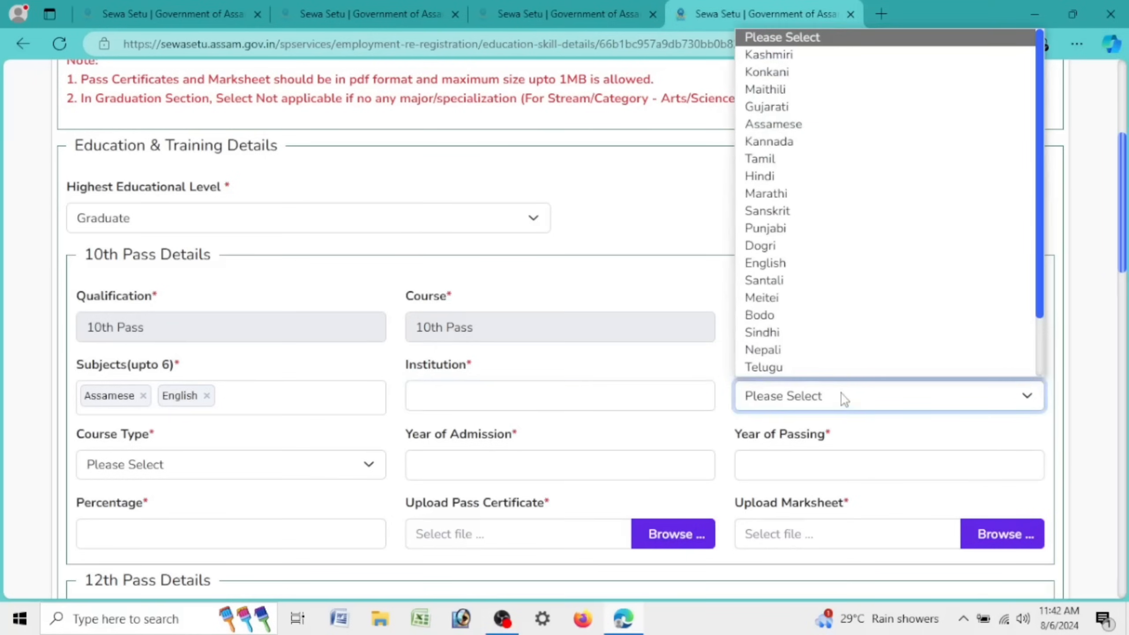
left_click(773, 126)
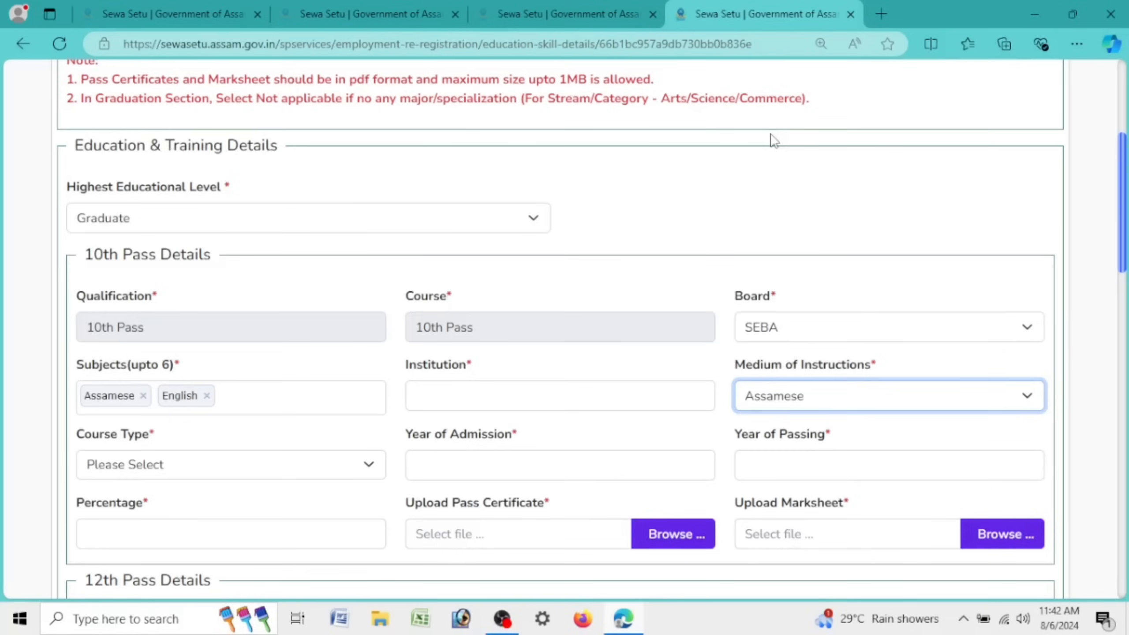
left_click(187, 464)
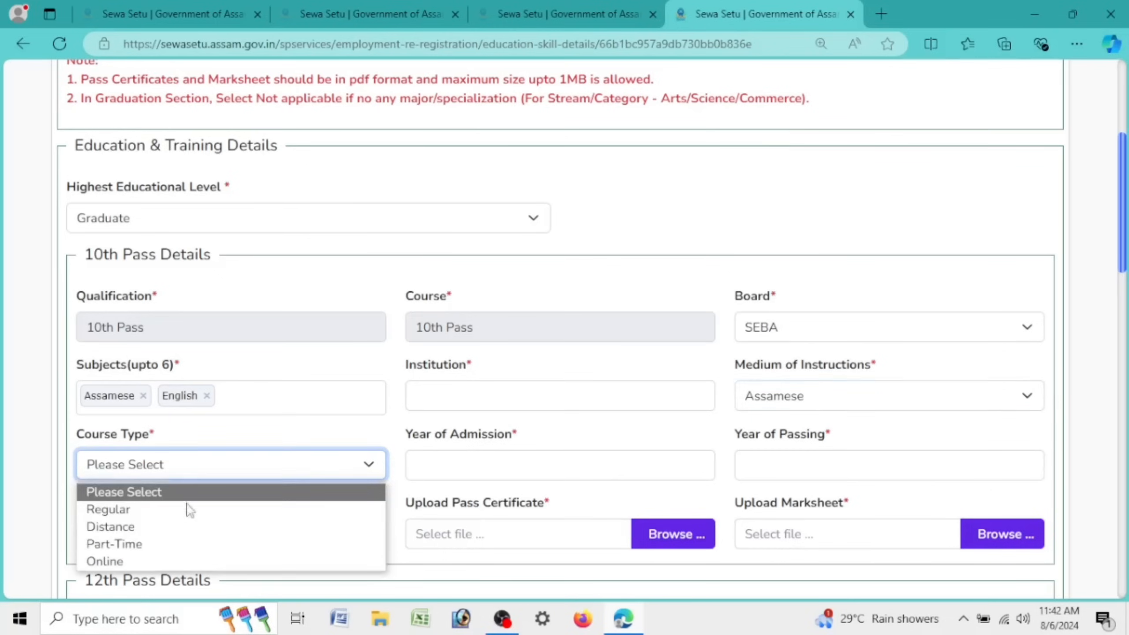
left_click(116, 510)
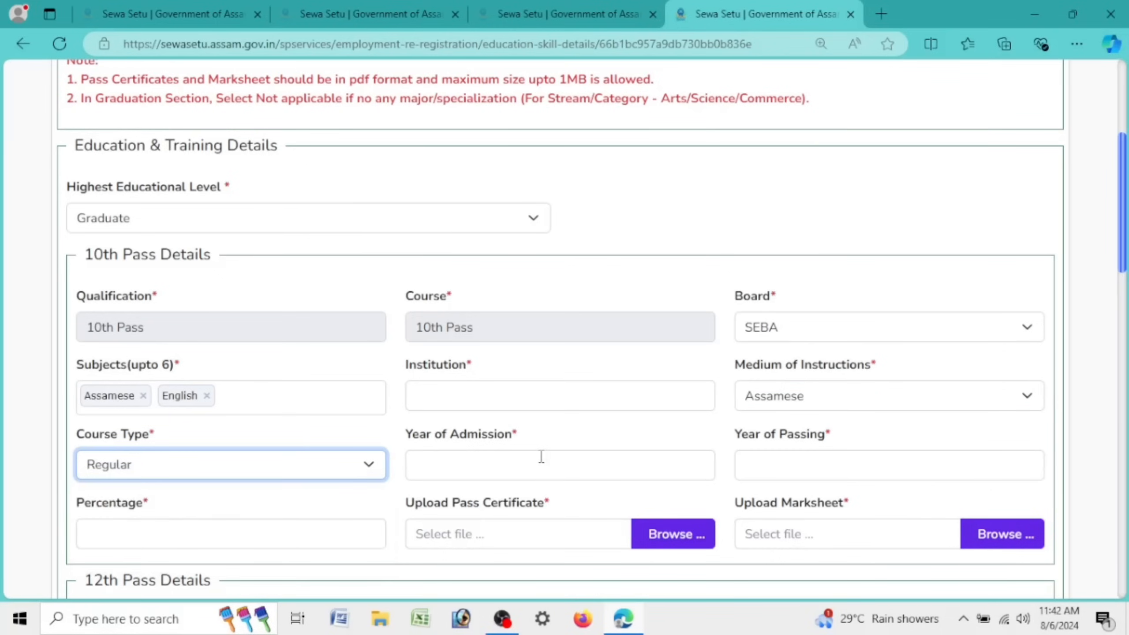
left_click(541, 456)
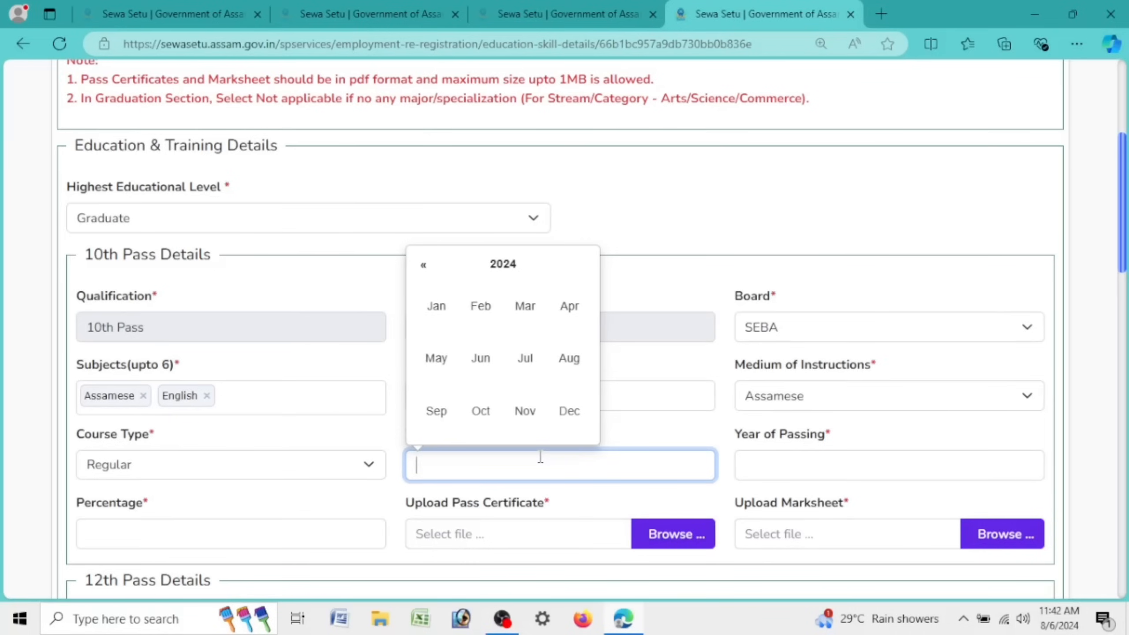
Step: Set the 10th year of admission to January 2014 and year of passing to June 2015
left_click(518, 267)
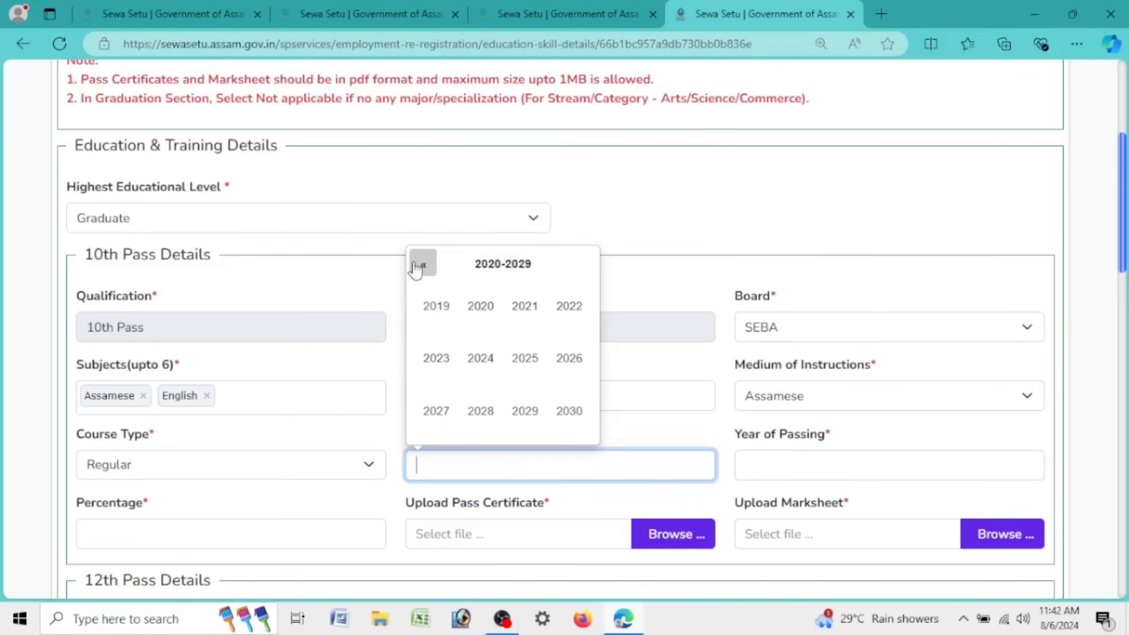
left_click(422, 264)
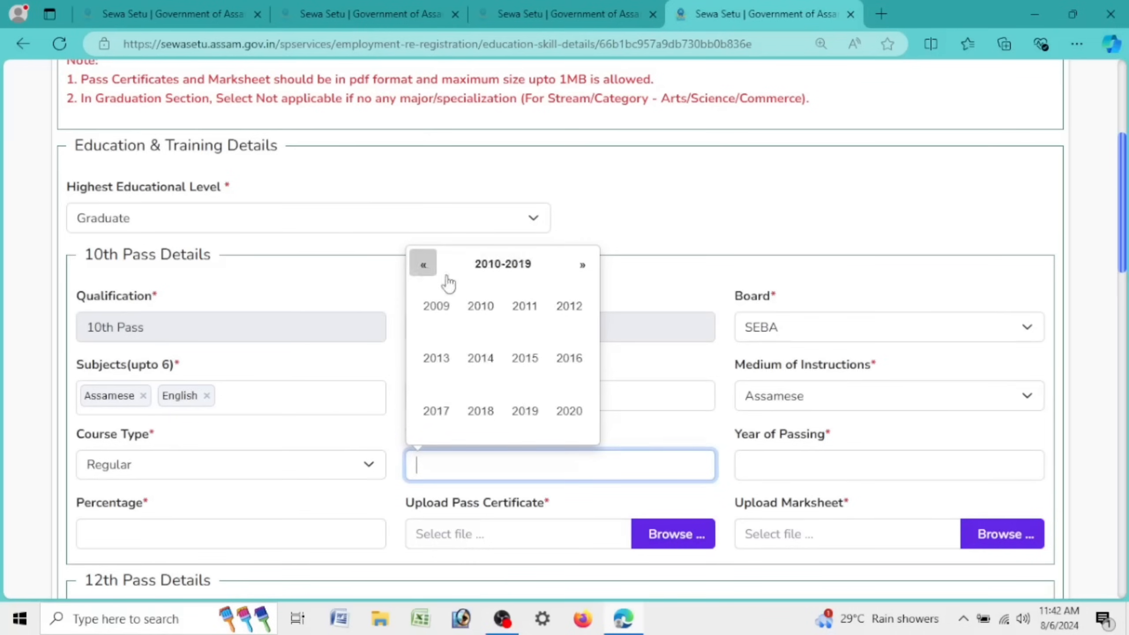
left_click(481, 360)
left_click(450, 313)
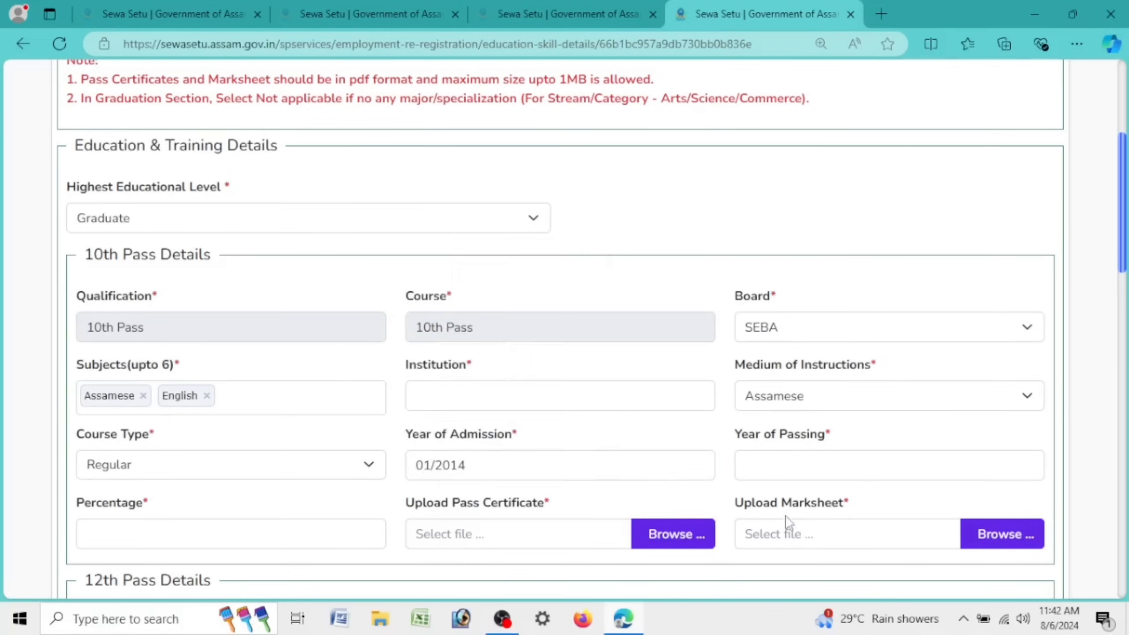
left_click(821, 471)
left_click(815, 269)
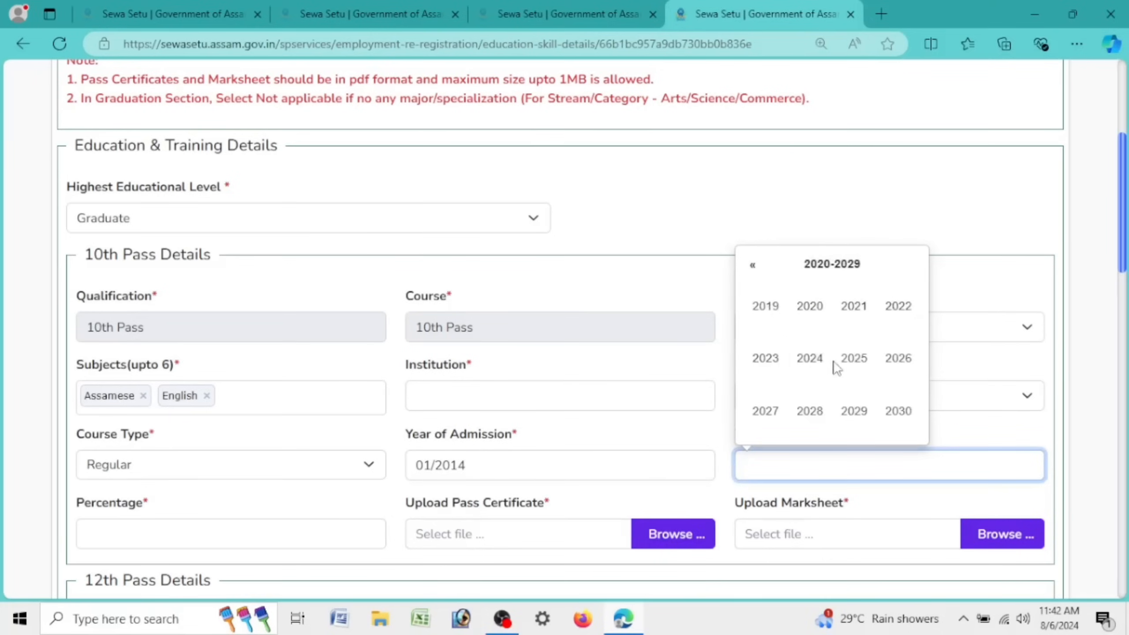
left_click(753, 266)
left_click(849, 367)
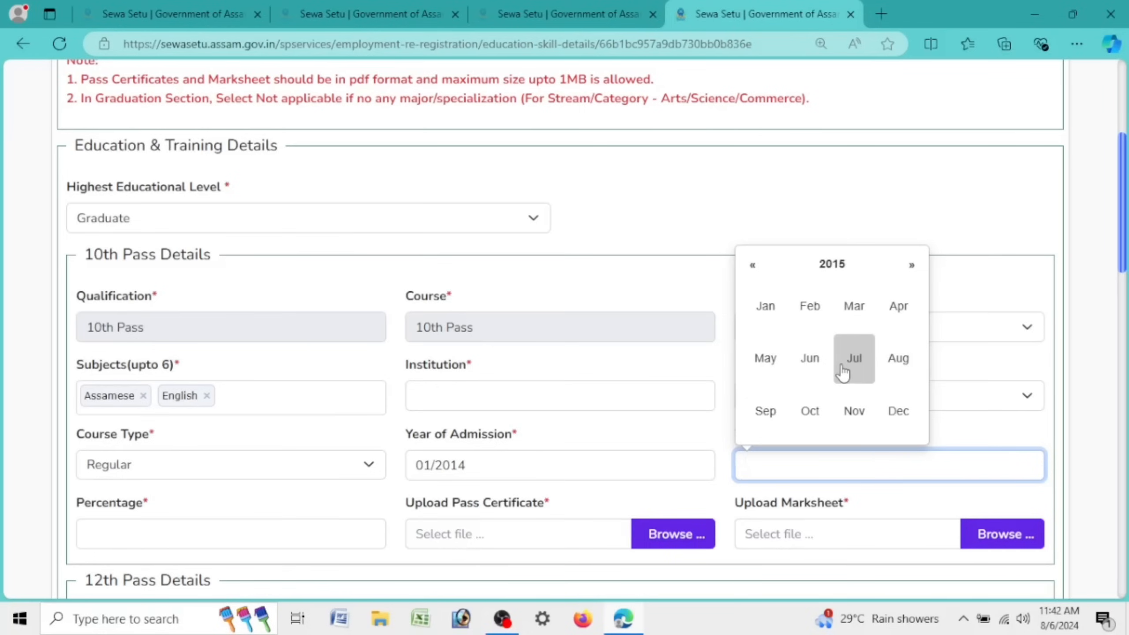
left_click(817, 368)
Step: Enter 74.16 as the 10th percentage
scroll(227, 345, "down", 5)
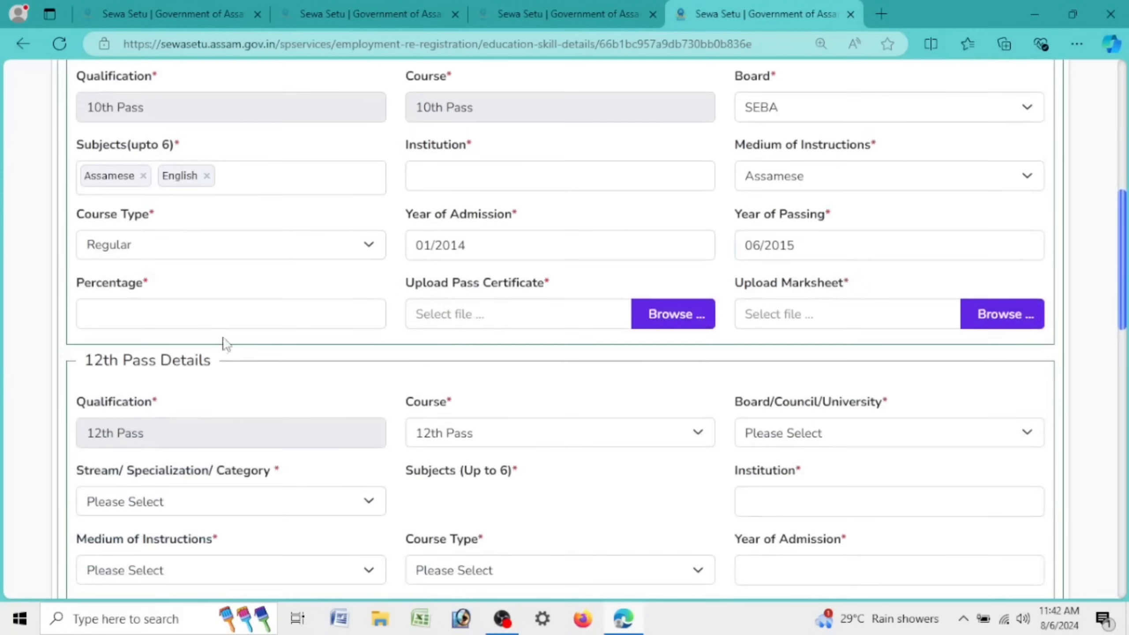
left_click(242, 317)
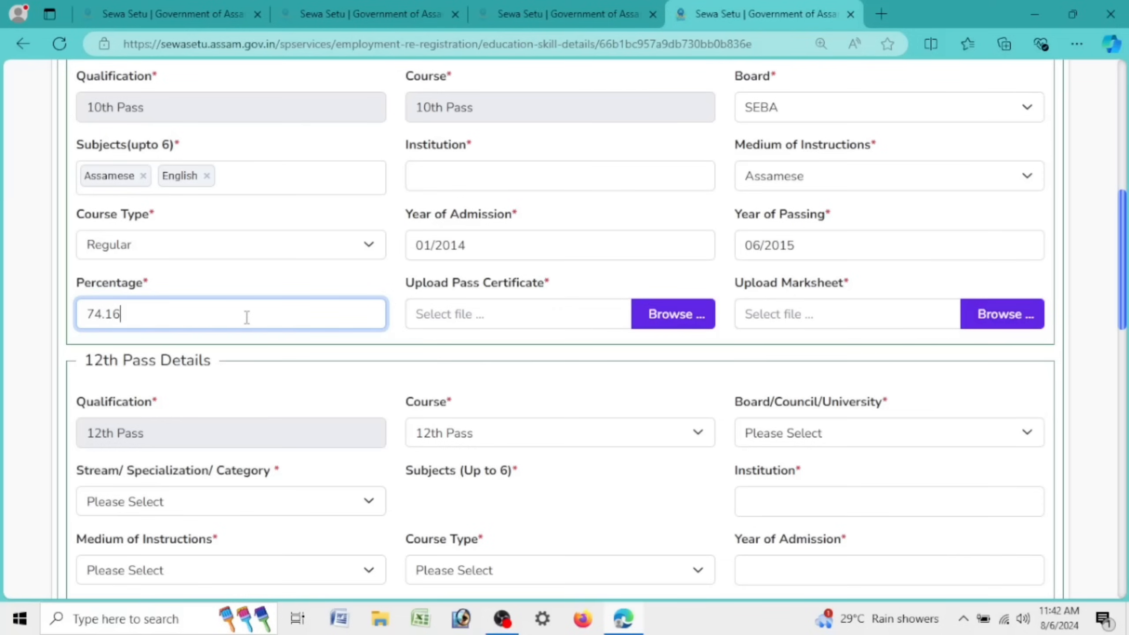
left_click_drag(408, 286, 891, 278)
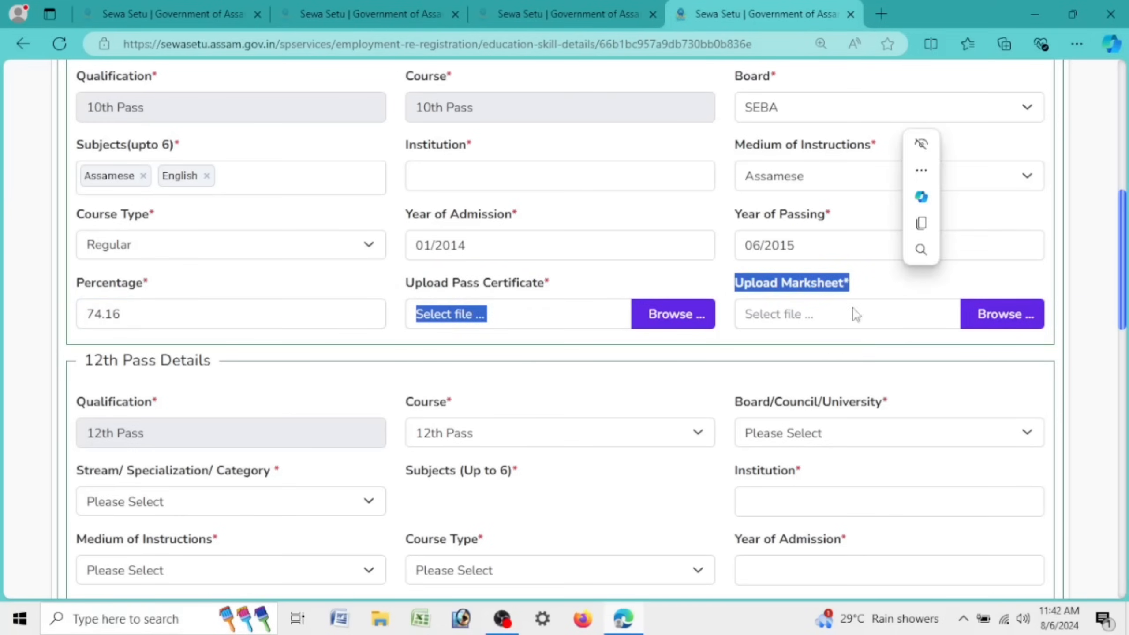
left_click(689, 417)
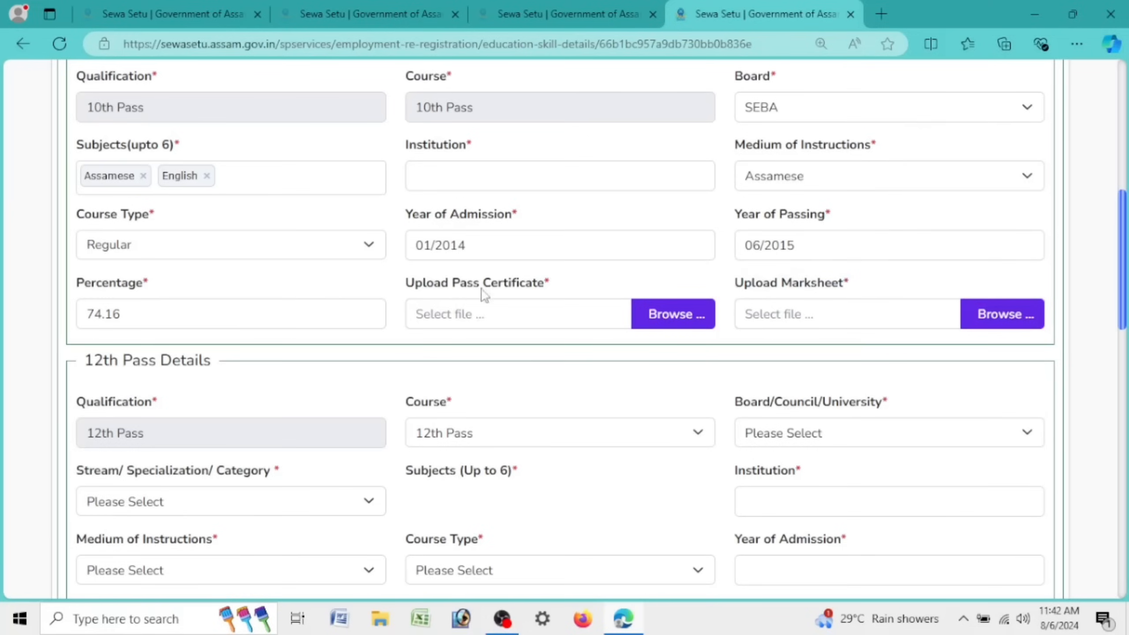
left_click_drag(413, 291, 549, 303)
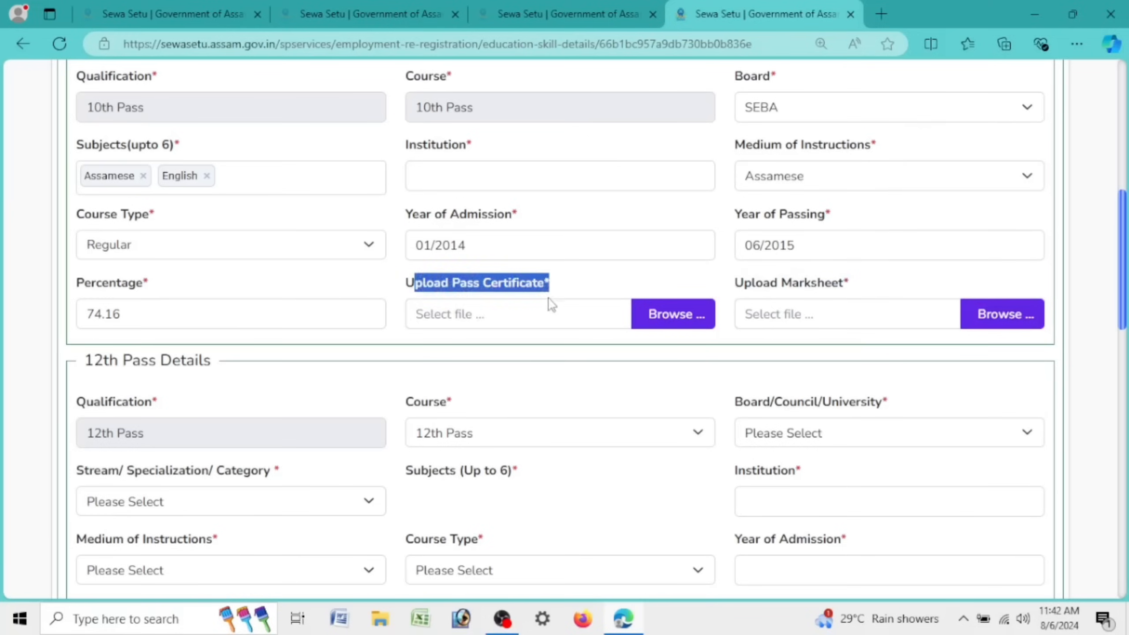
left_click_drag(404, 291, 554, 300)
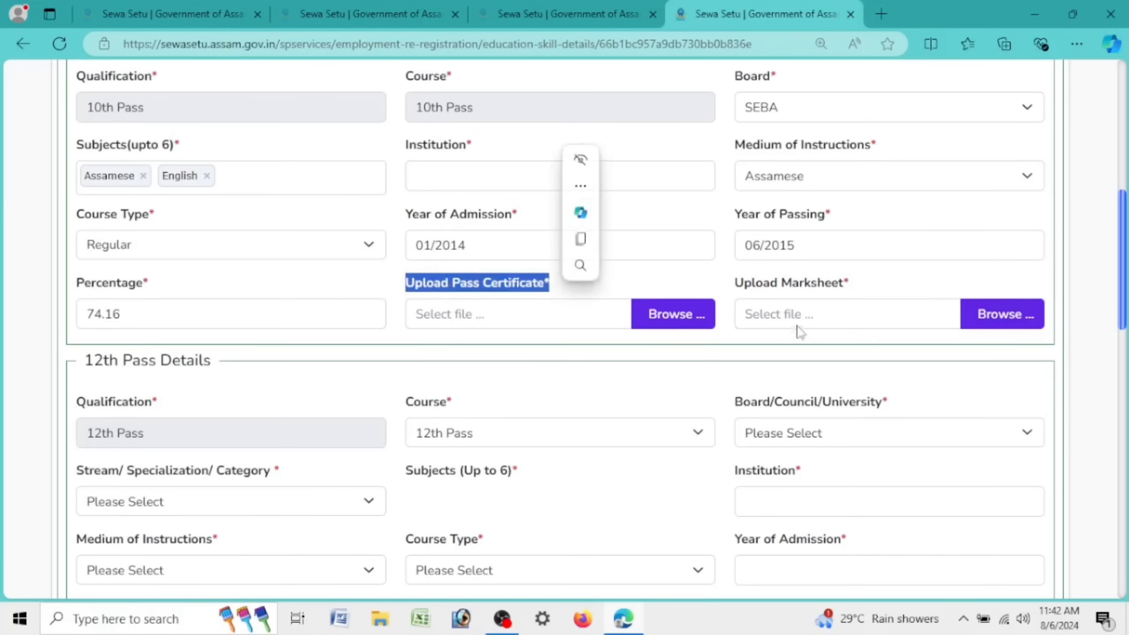
left_click_drag(737, 284, 838, 288)
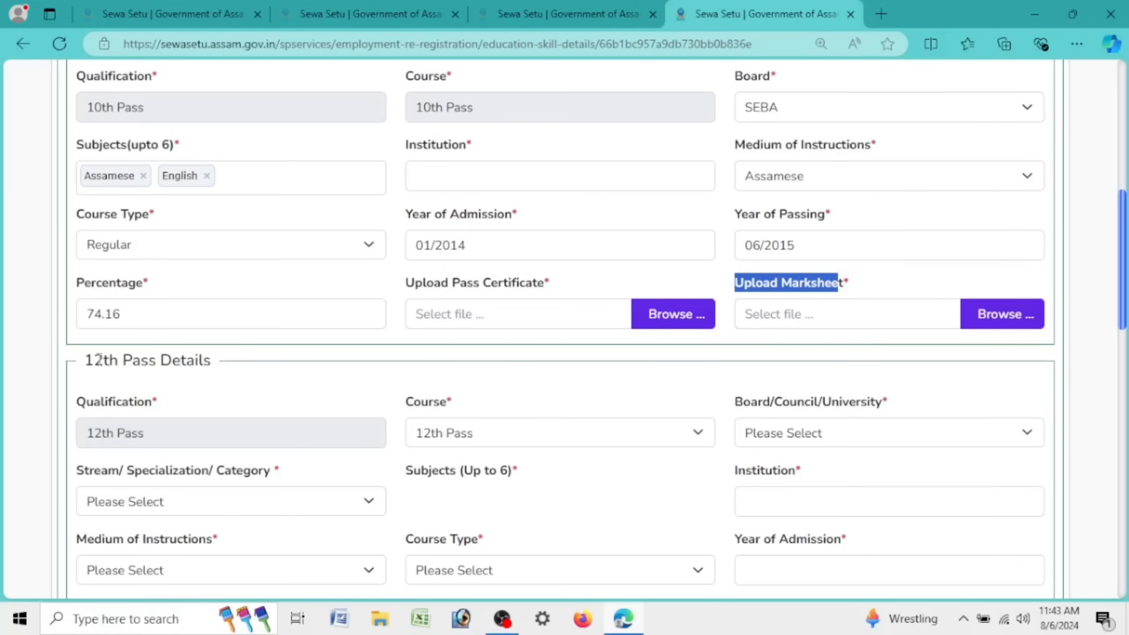
left_click_drag(99, 358, 218, 369)
Step: Set the 12th board to AHSEC and the stream to Science
scroll(408, 446, "down", 5)
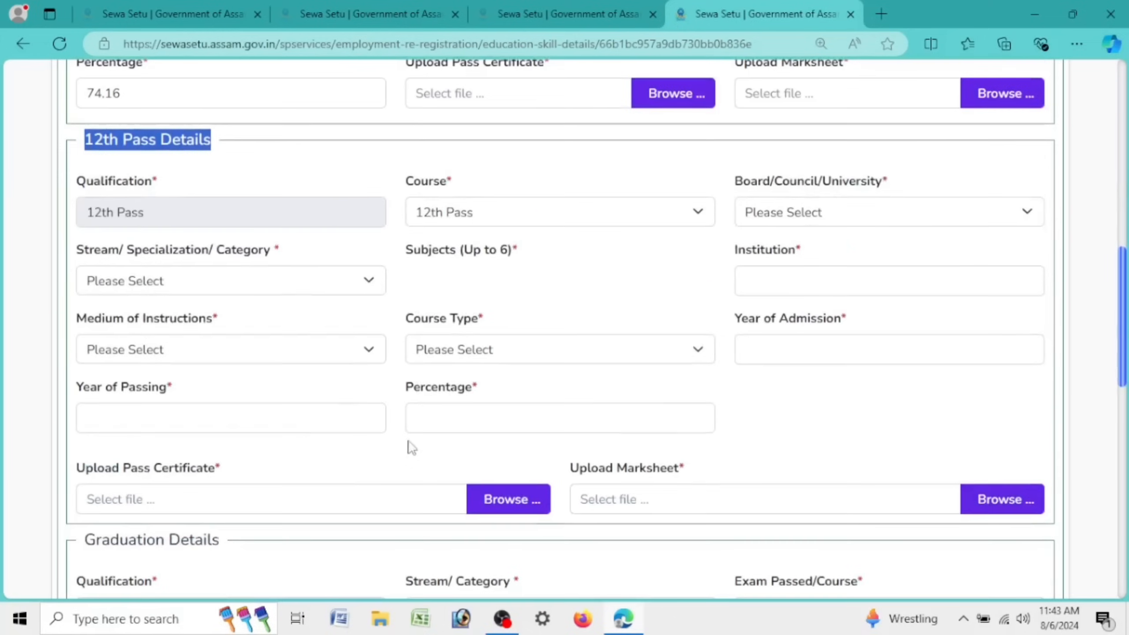
left_click(535, 227)
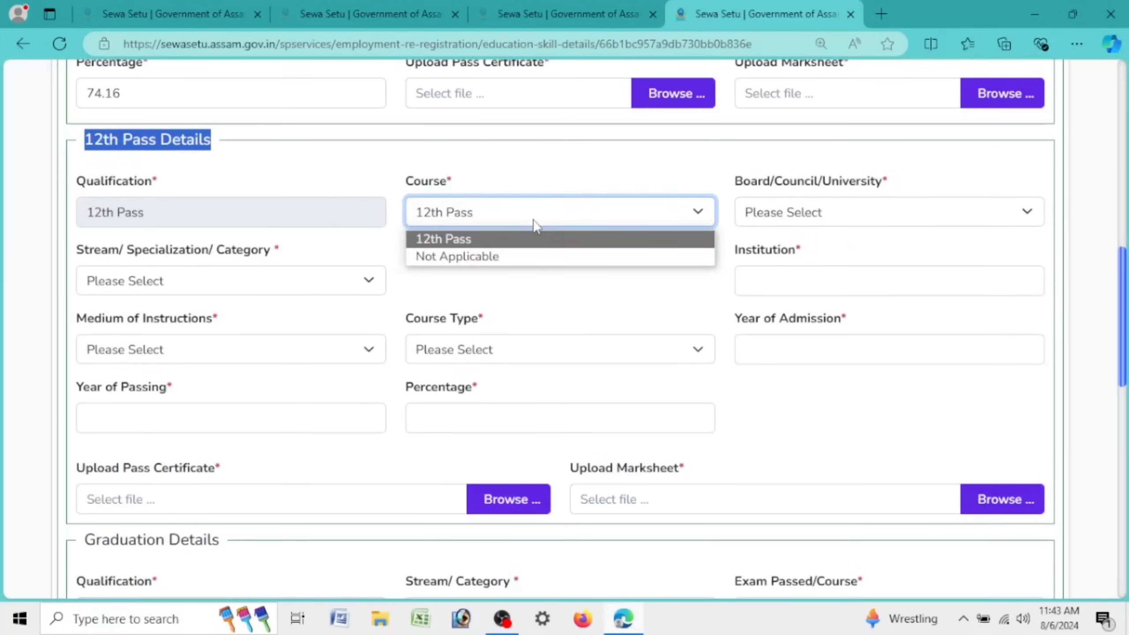
left_click(798, 215)
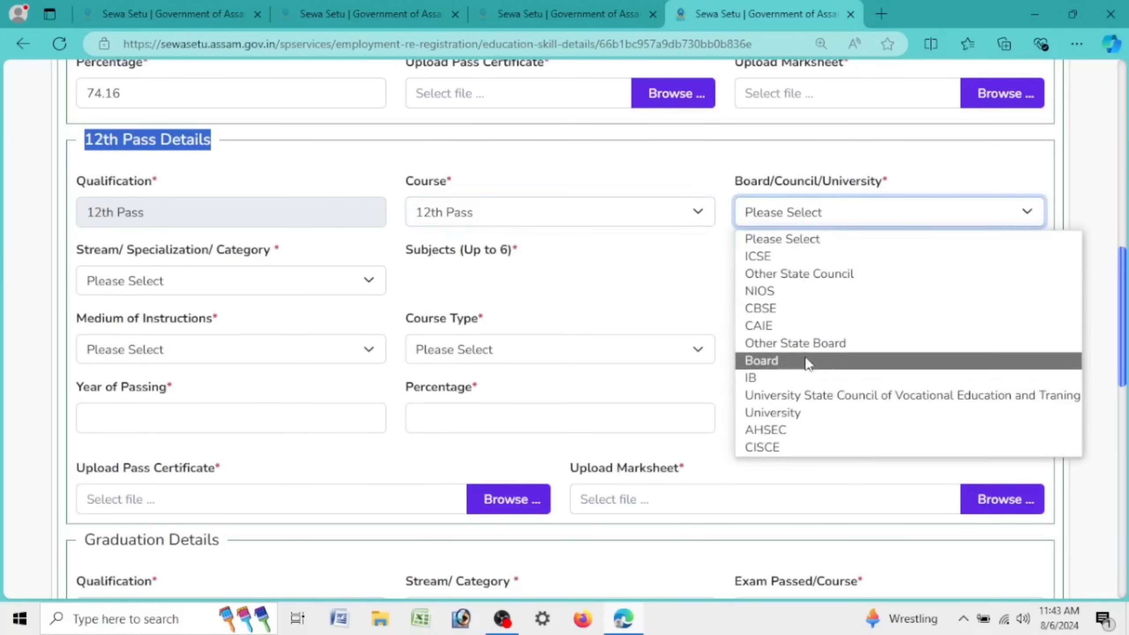
left_click(808, 438)
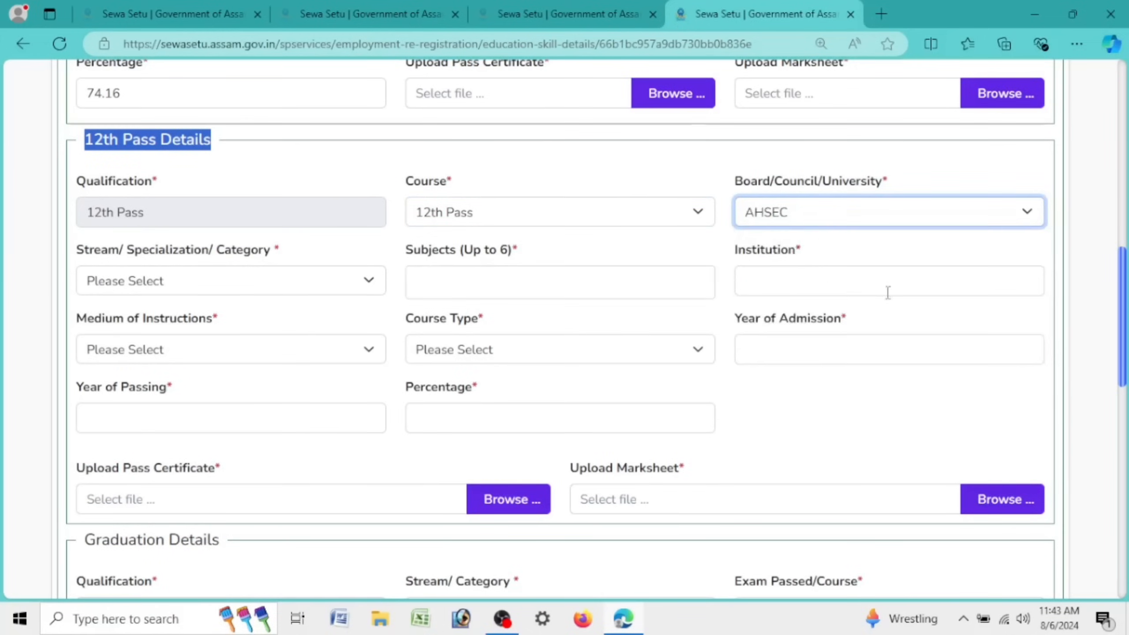
left_click(181, 280)
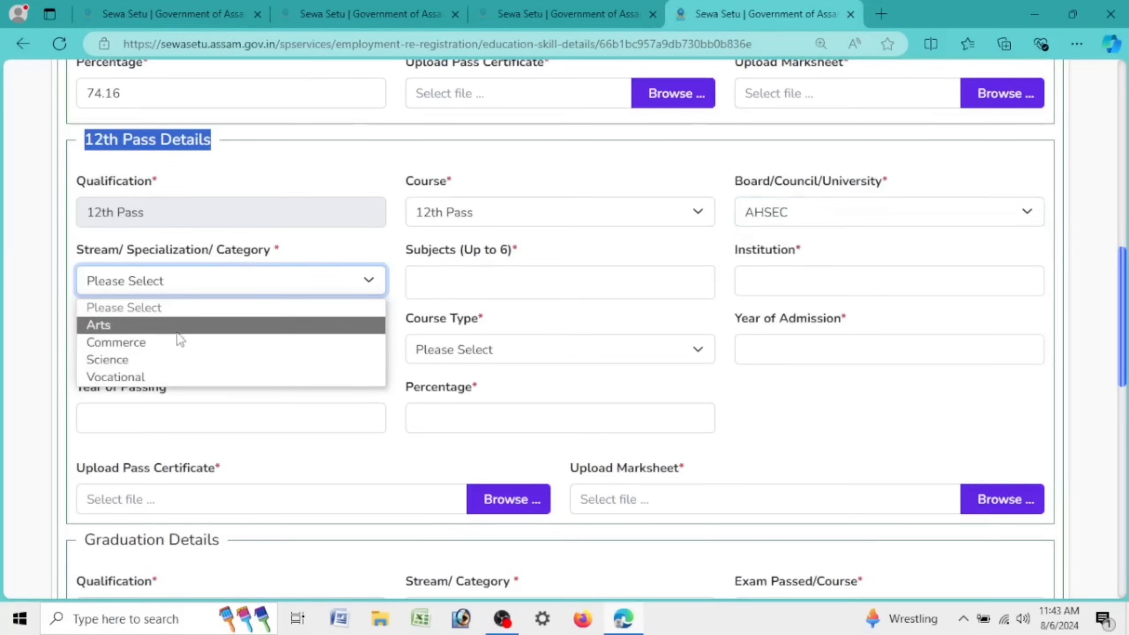
left_click(182, 325)
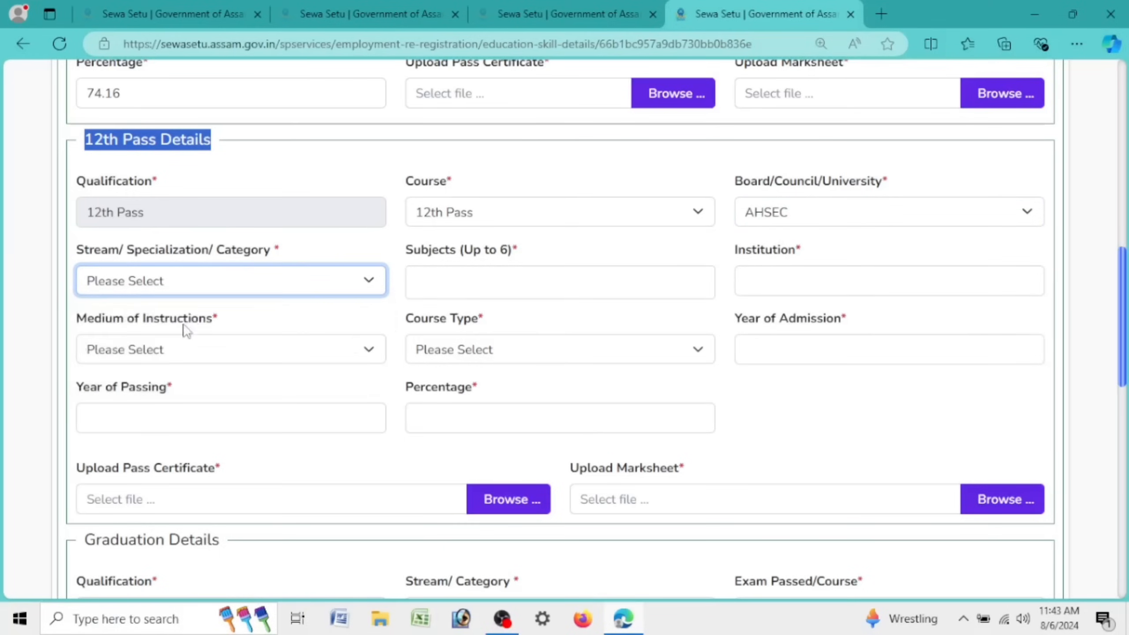
left_click(283, 291)
left_click(477, 364)
key("Up")
Step: Set the 12th medium of instruction to Assamese
left_click(618, 284)
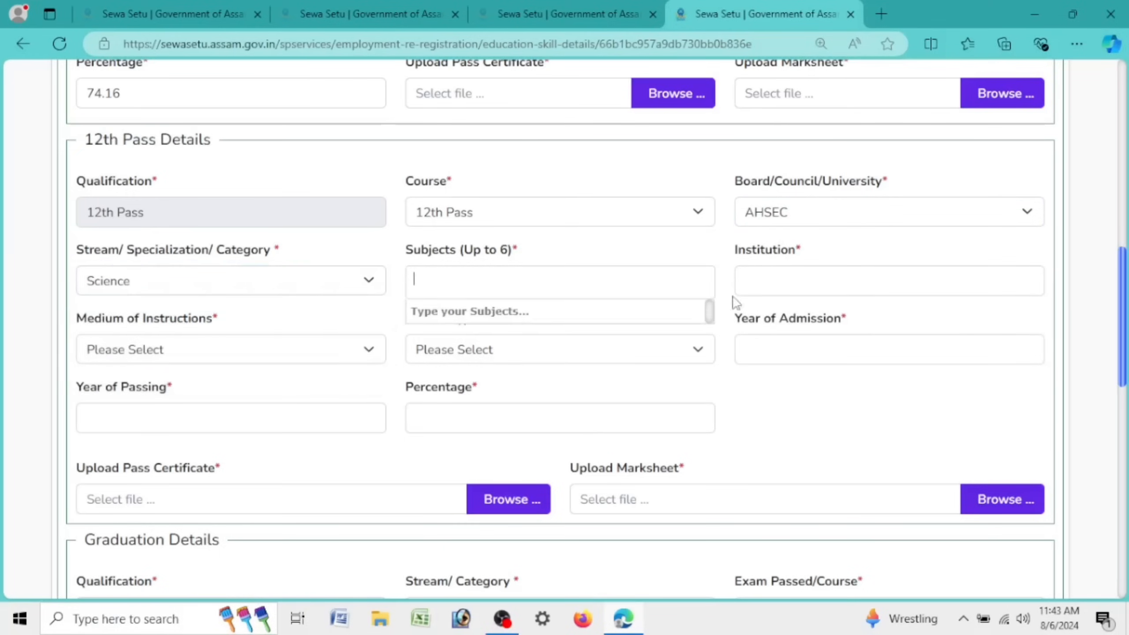
left_click(738, 291)
left_click(247, 350)
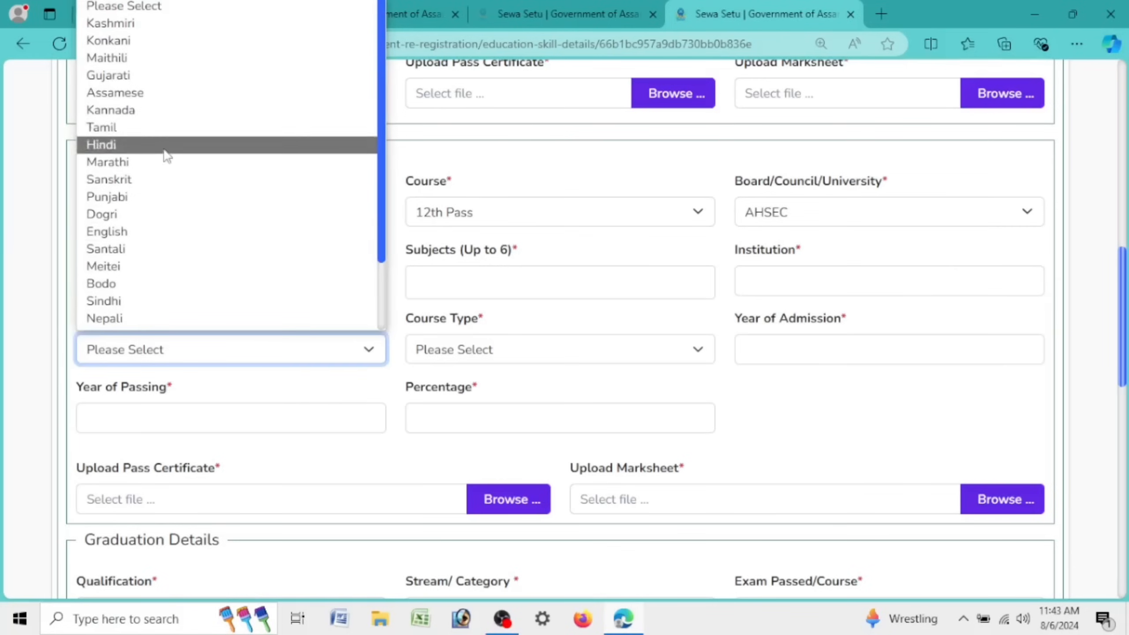
scroll(157, 133, "down", 3)
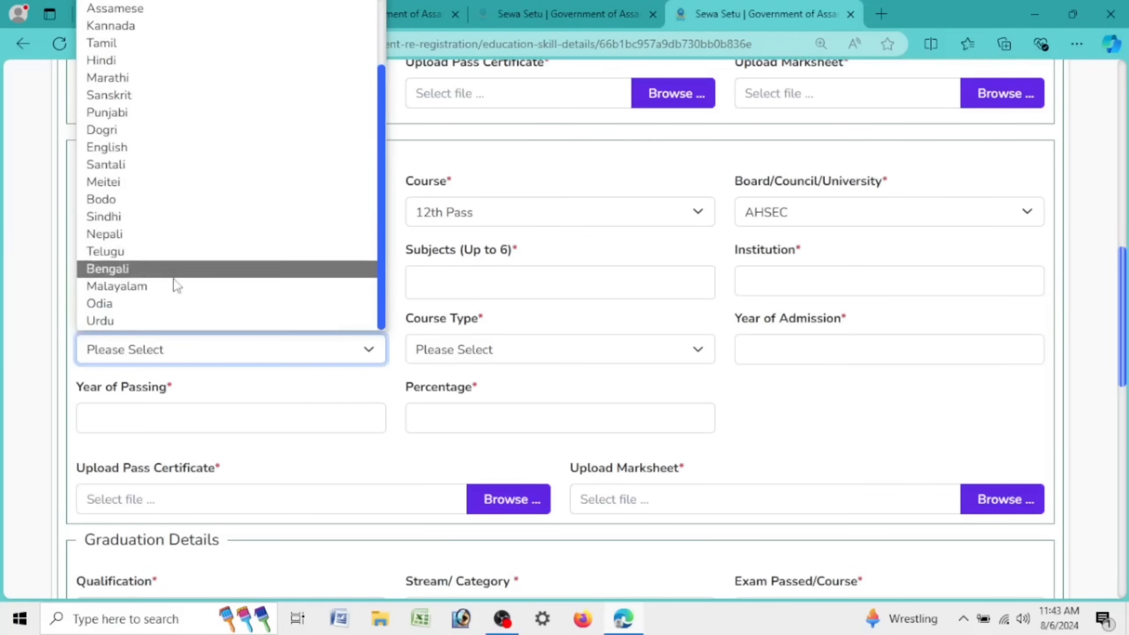
scroll(150, 59, "up", 1)
scroll(151, 71, "up", 1)
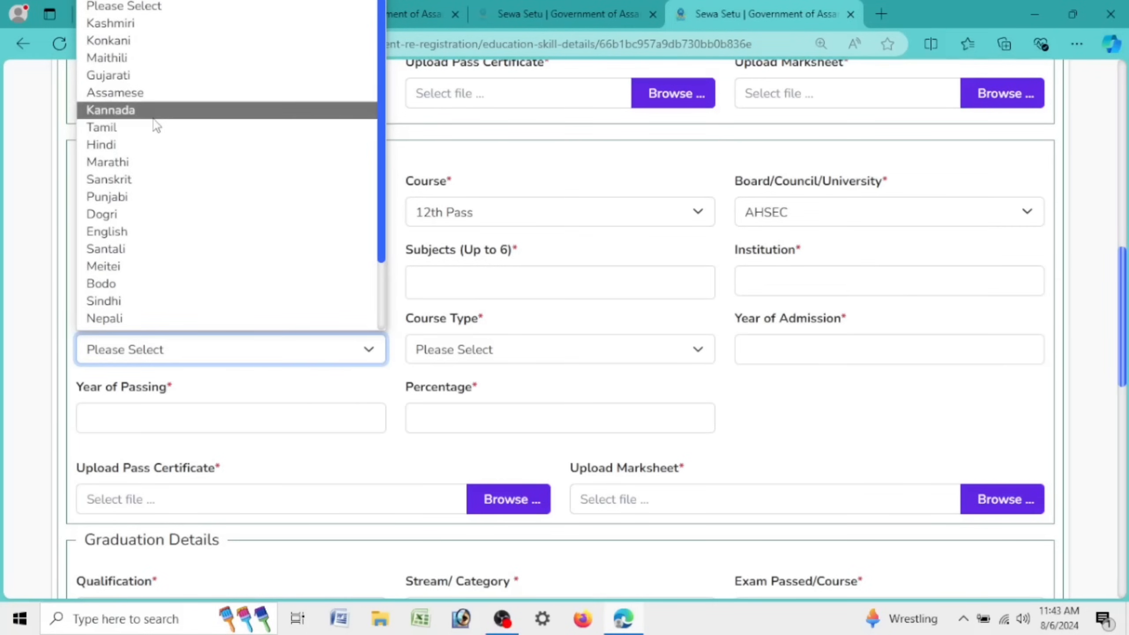
left_click(154, 97)
scroll(580, 365, "down", 5)
scroll(582, 365, "down", 5)
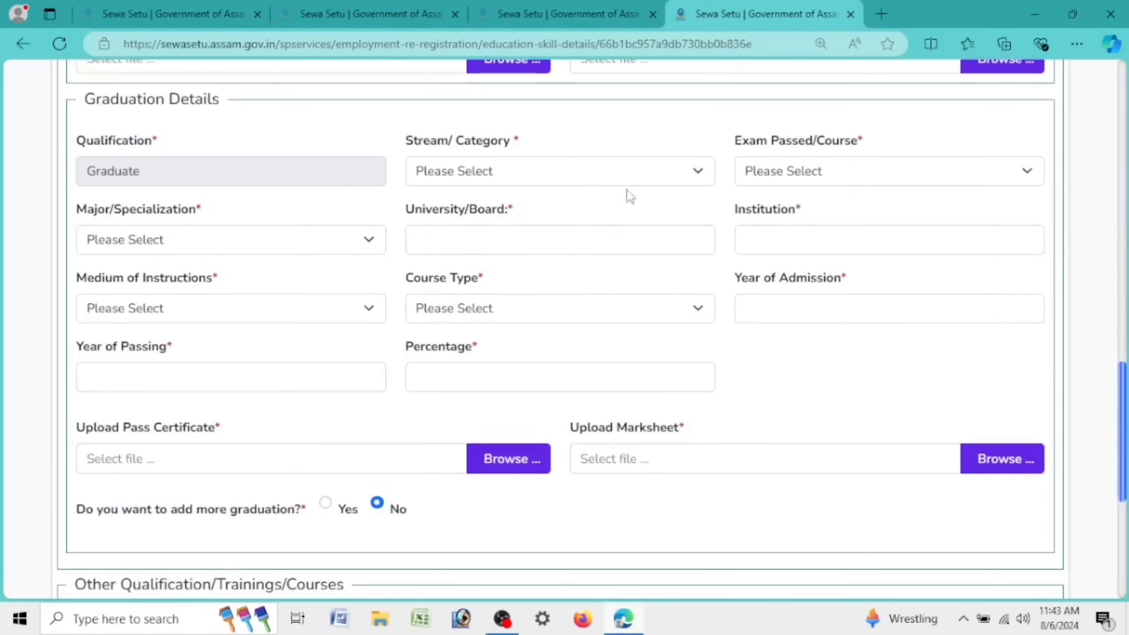
Step: Choose Science as the graduation stream and Bachelor of Science as the exam passed
double_click(414, 141)
left_click(430, 176)
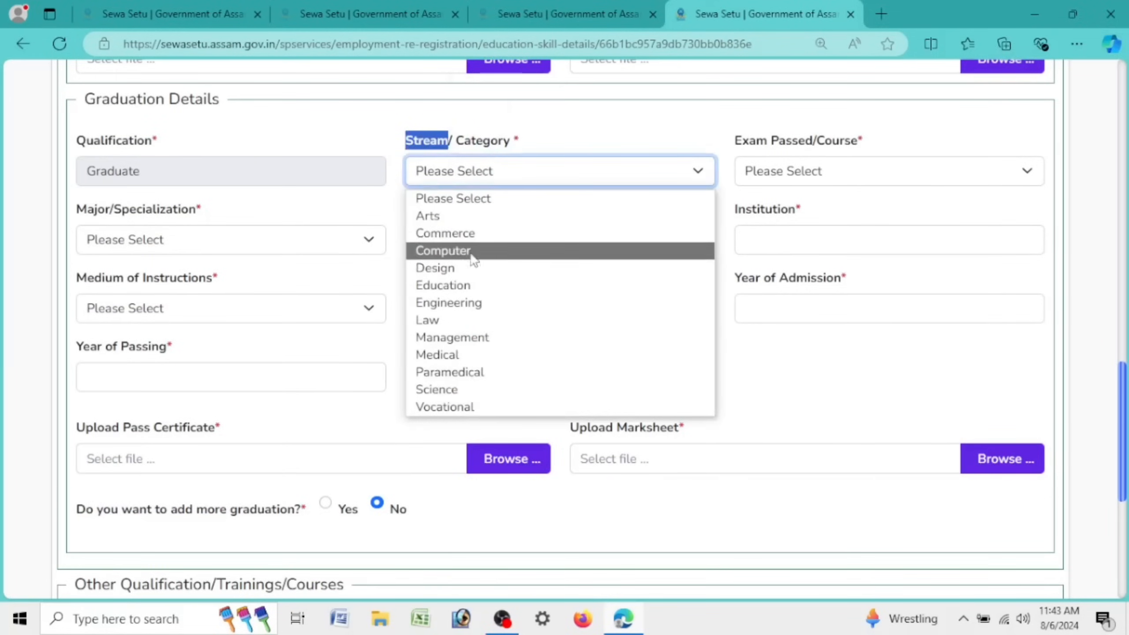
left_click(475, 389)
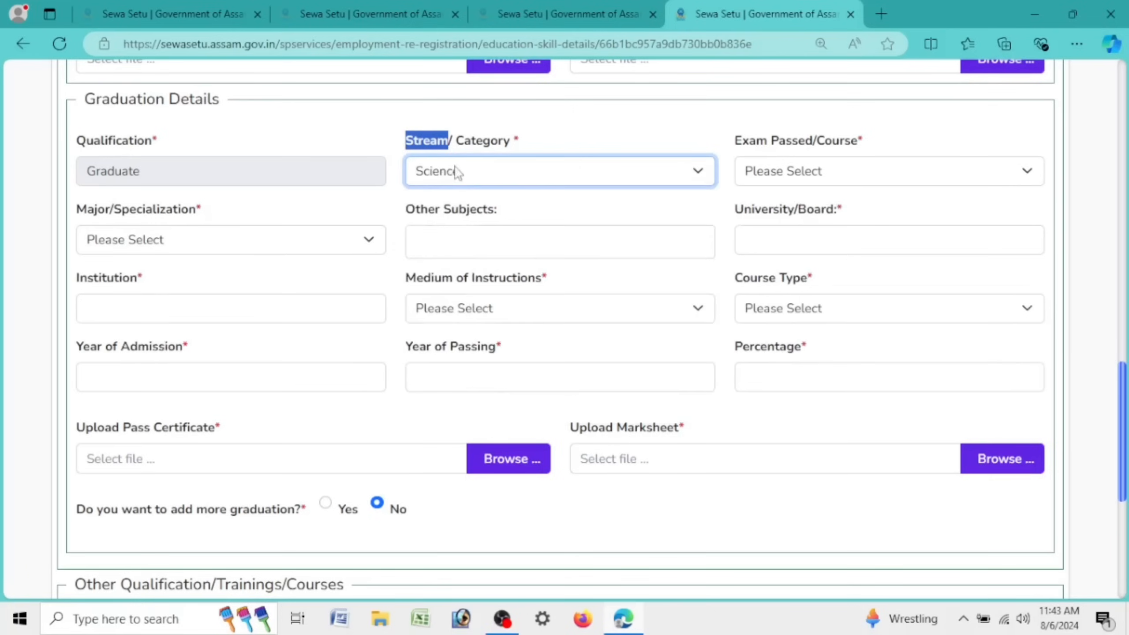
left_click(788, 173)
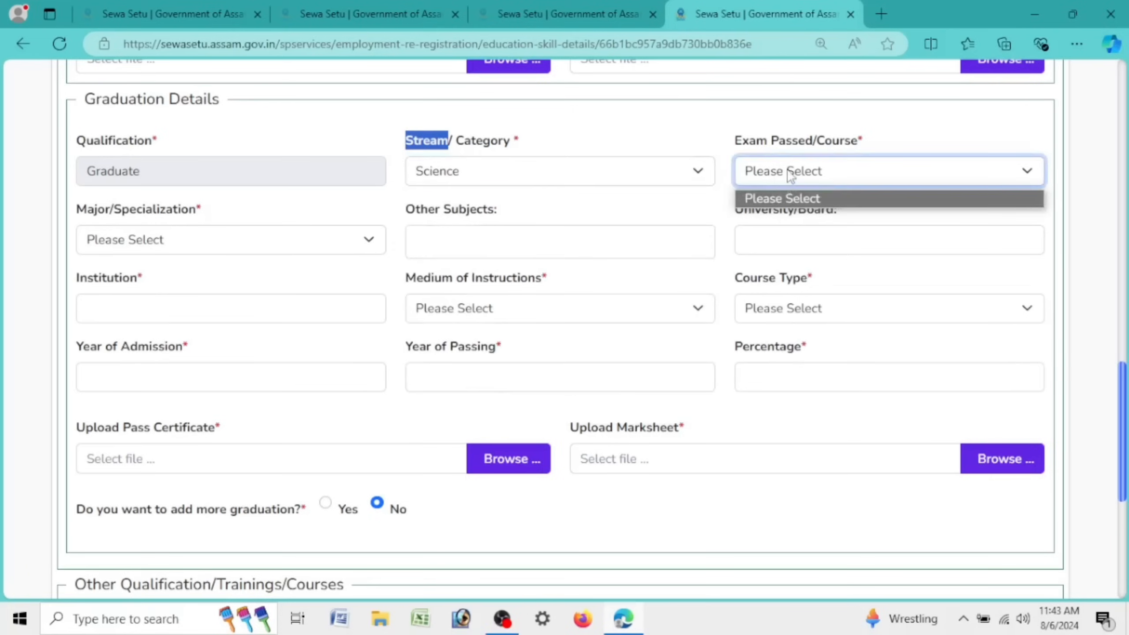
left_click(788, 173)
left_click(787, 172)
left_click(543, 176)
left_click(607, 213)
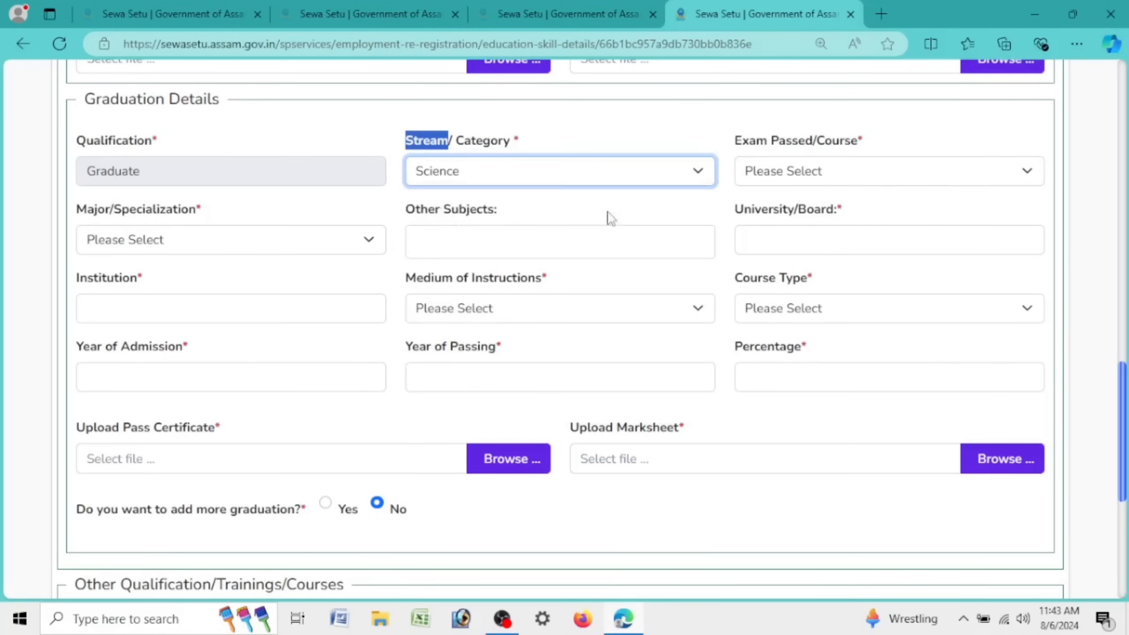
key("Up")
left_click(888, 171)
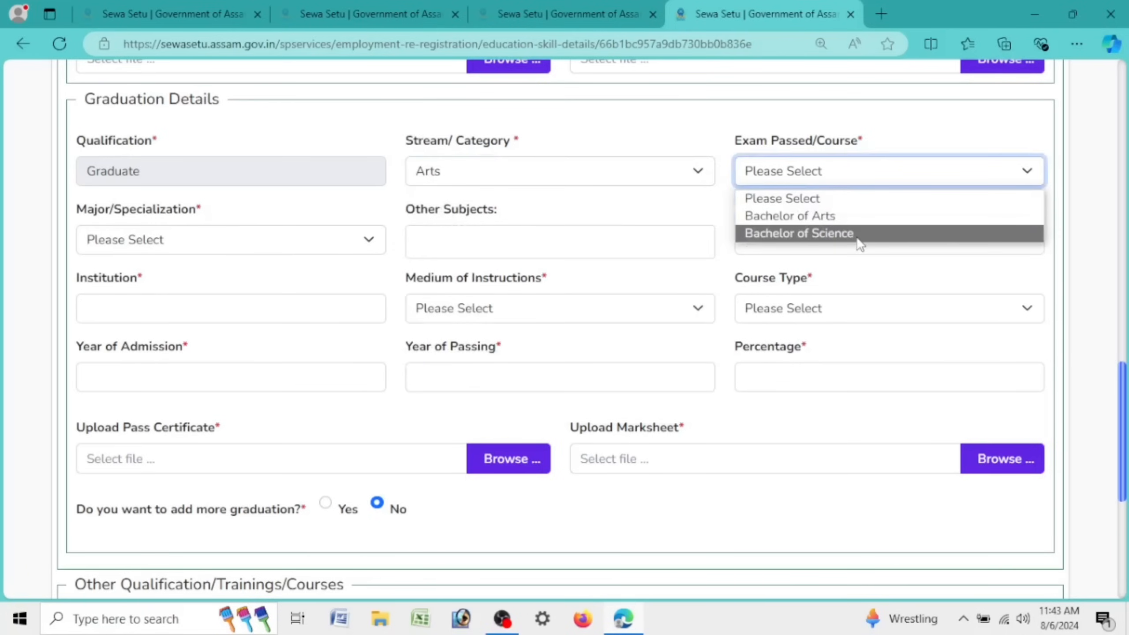
left_click(786, 232)
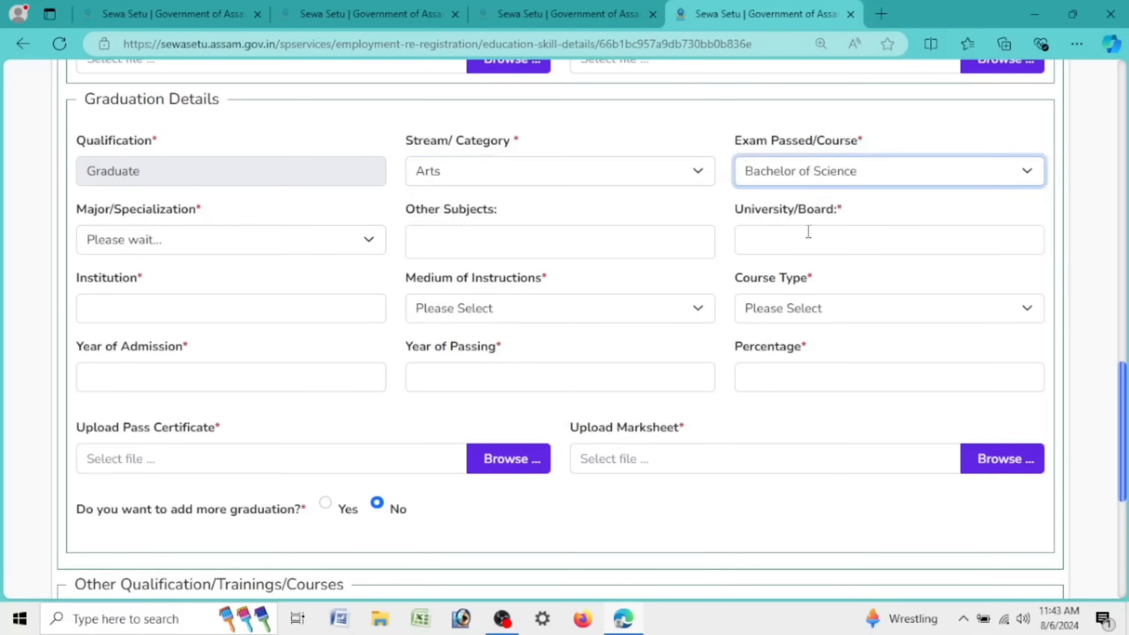
Step: Restore Science and Bachelor of Science after the stream briefly switched to Arts
left_click(180, 251)
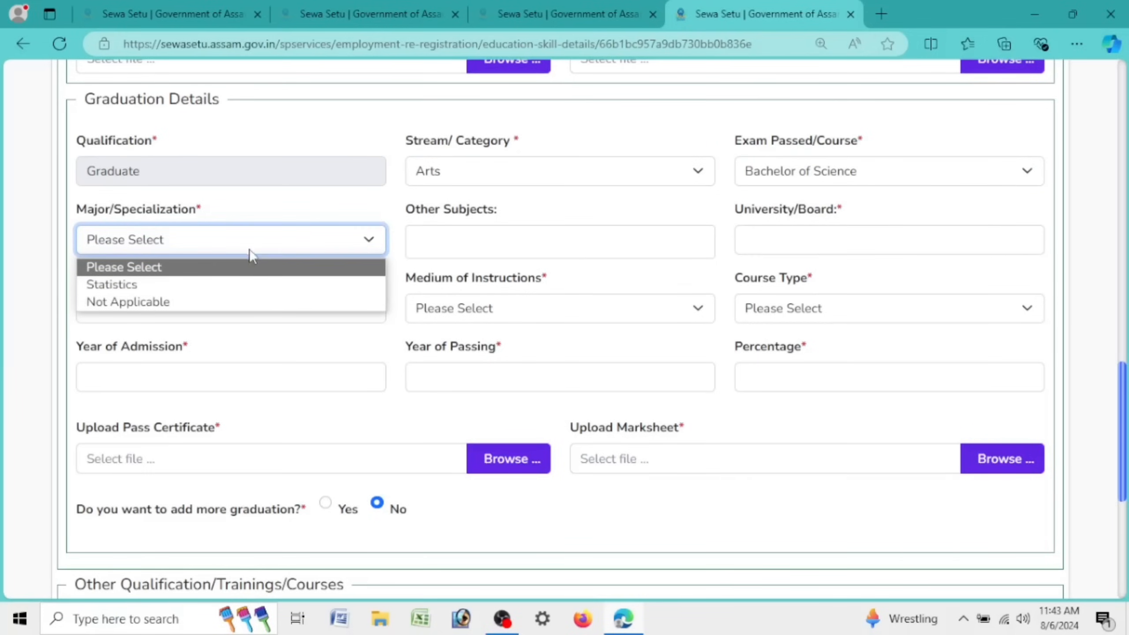
left_click(461, 183)
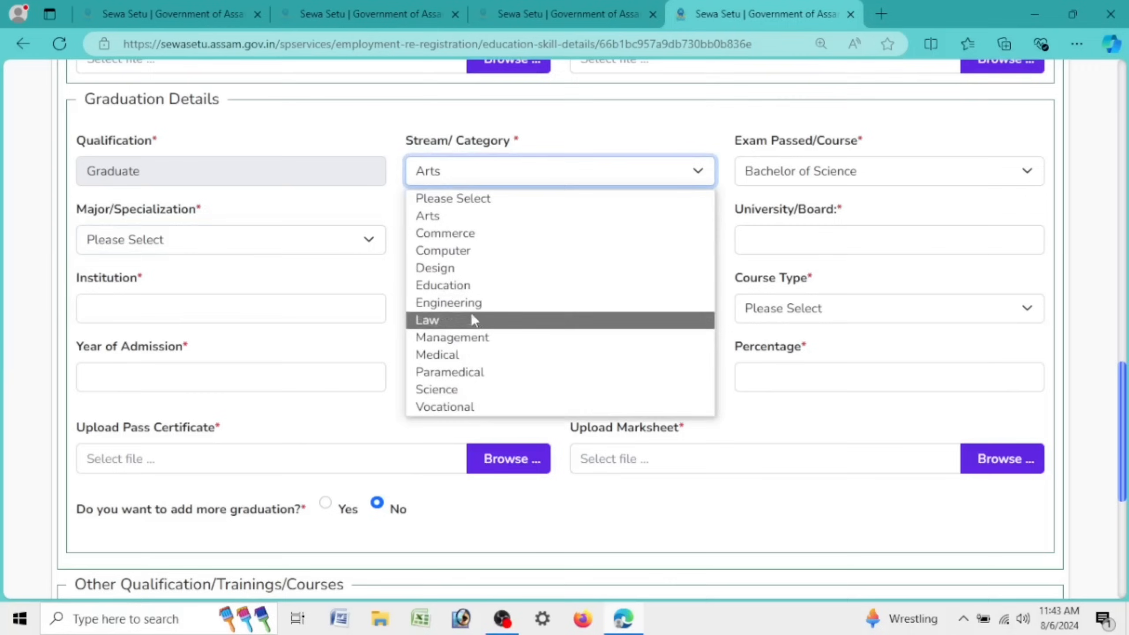
left_click(482, 392)
left_click(786, 171)
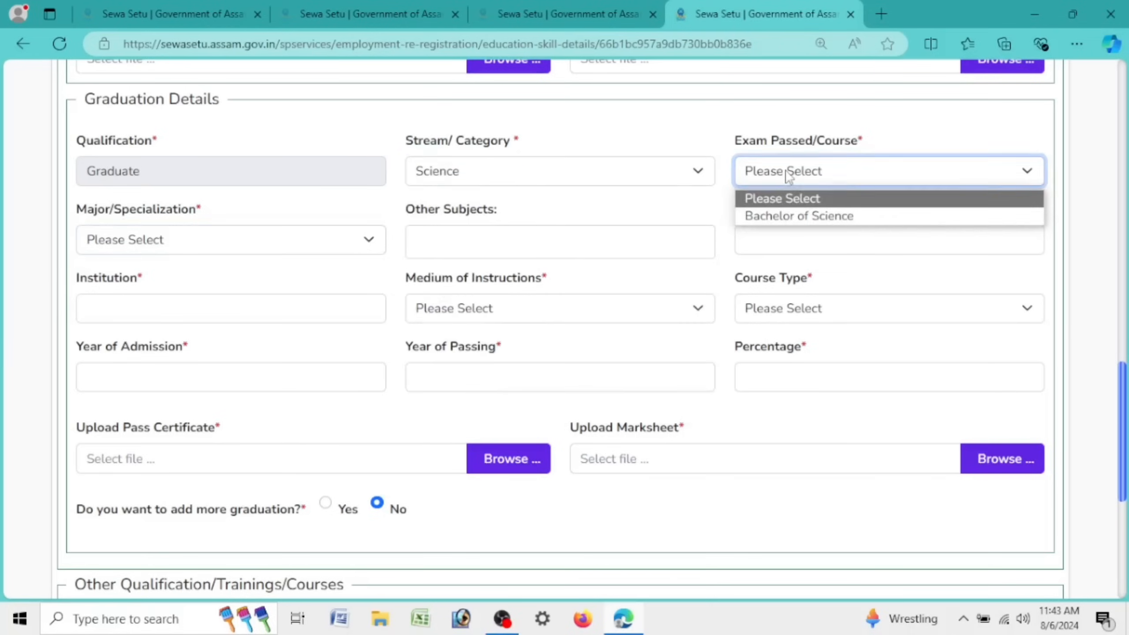
left_click(785, 213)
Step: Set the graduation major/specialization to Not Applicable
left_click(306, 246)
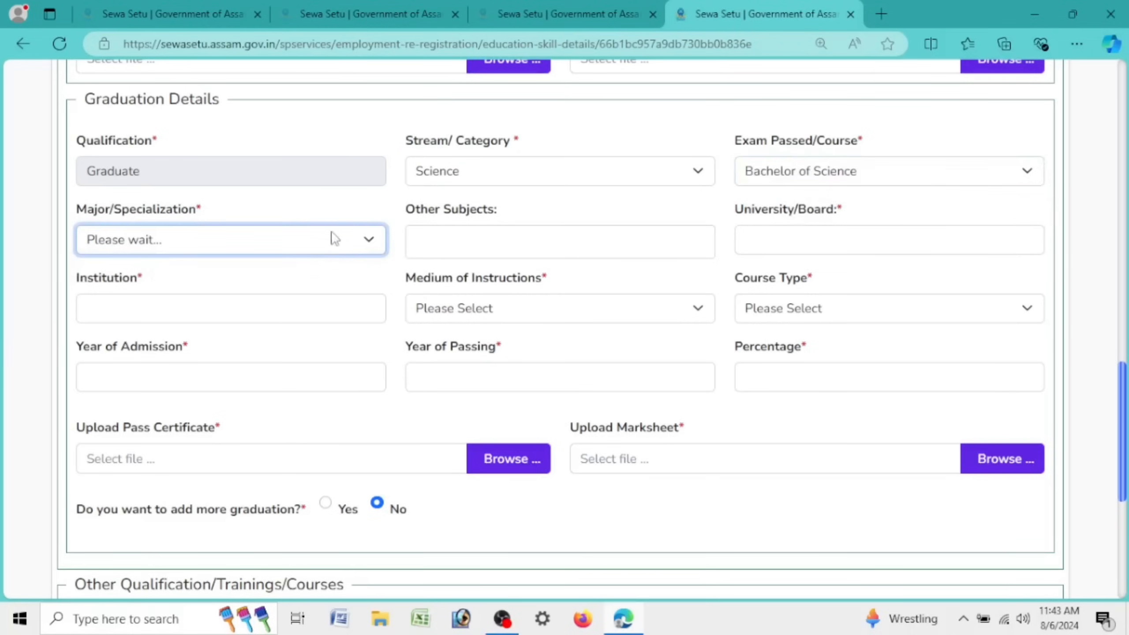
left_click(309, 247)
scroll(302, 378, "down", 18)
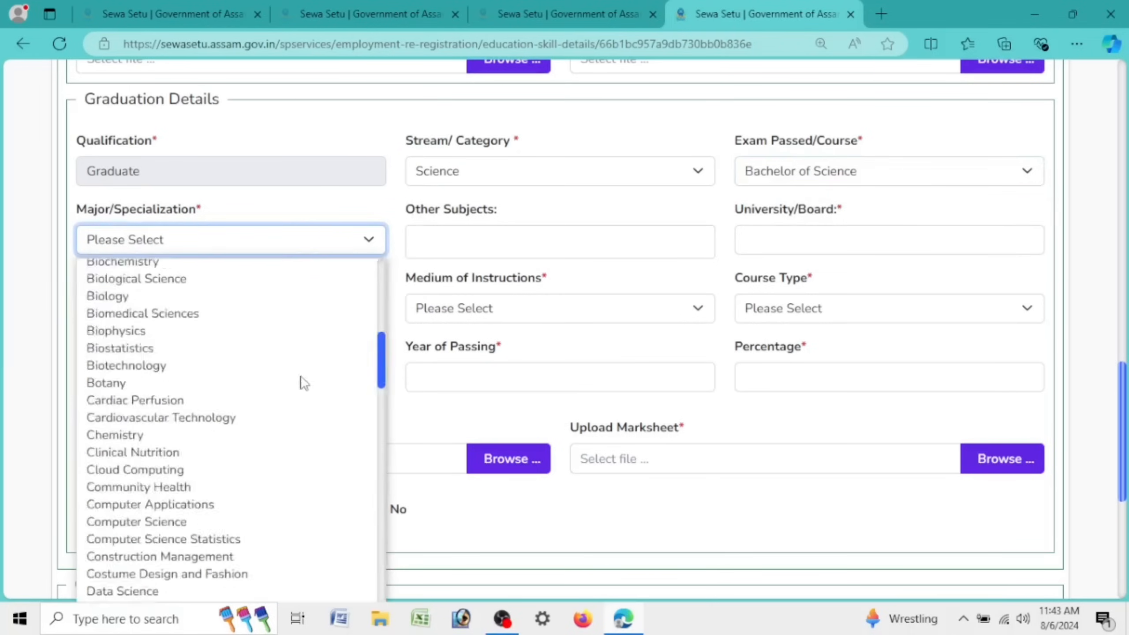
key("End")
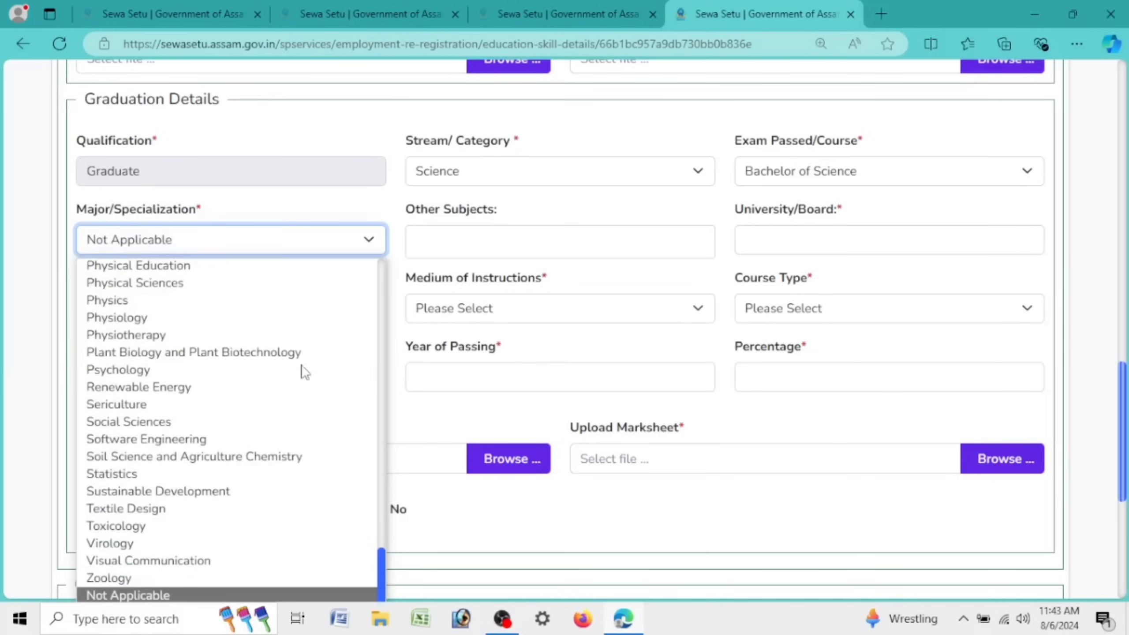
left_click(229, 249)
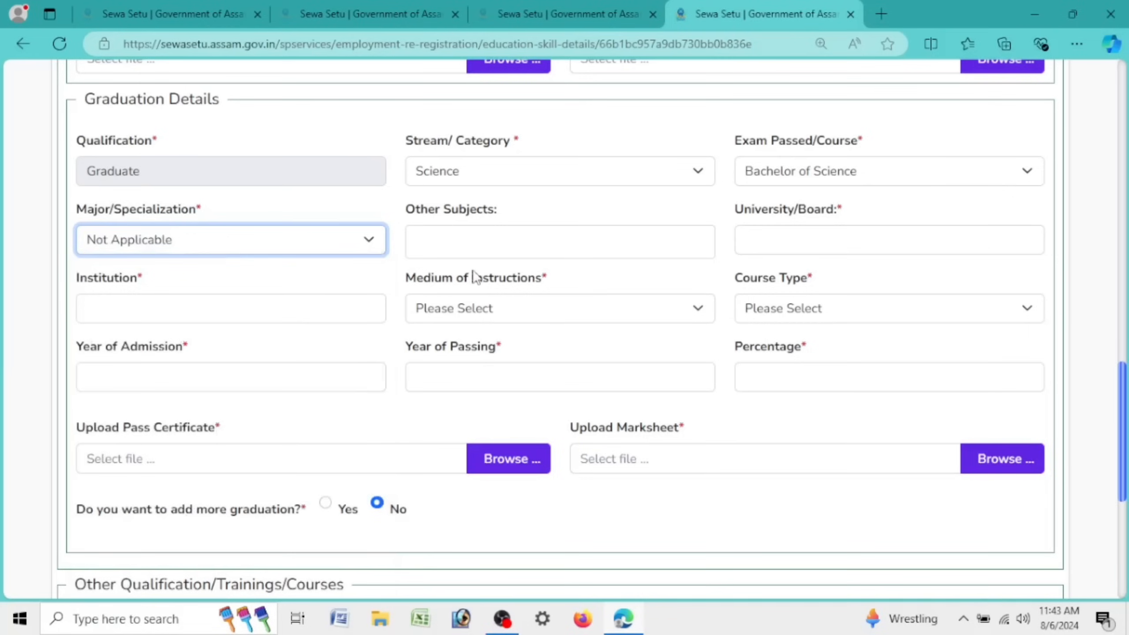
left_click(496, 245)
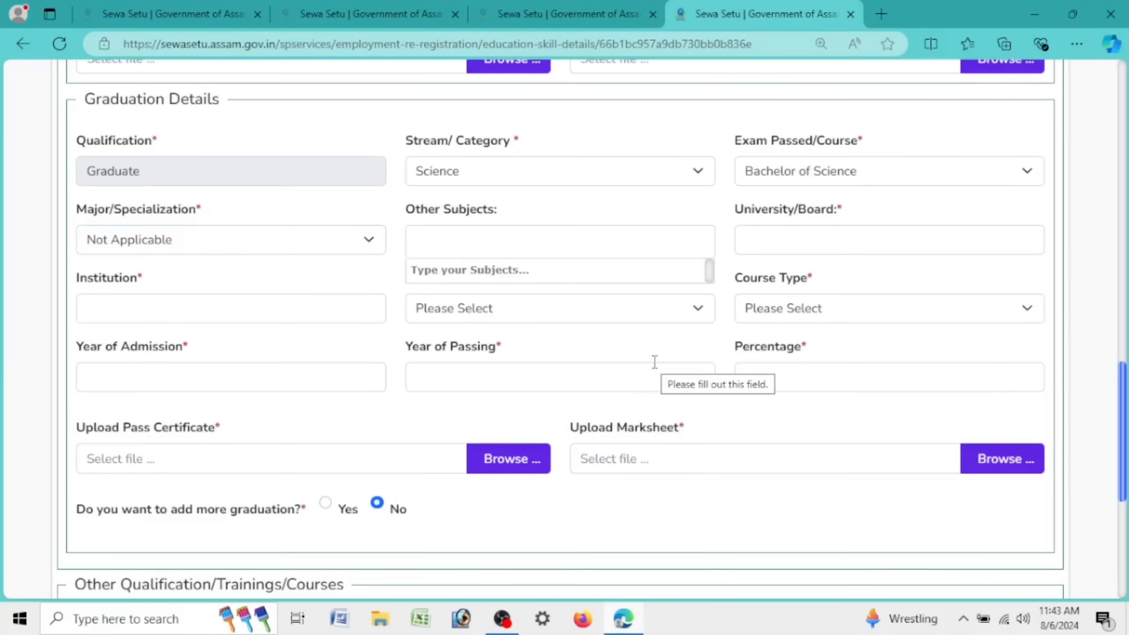
Step: Scroll to the Other Qualification/Trainings/Courses section and highlight its heading and question
scroll(540, 368, "down", 5)
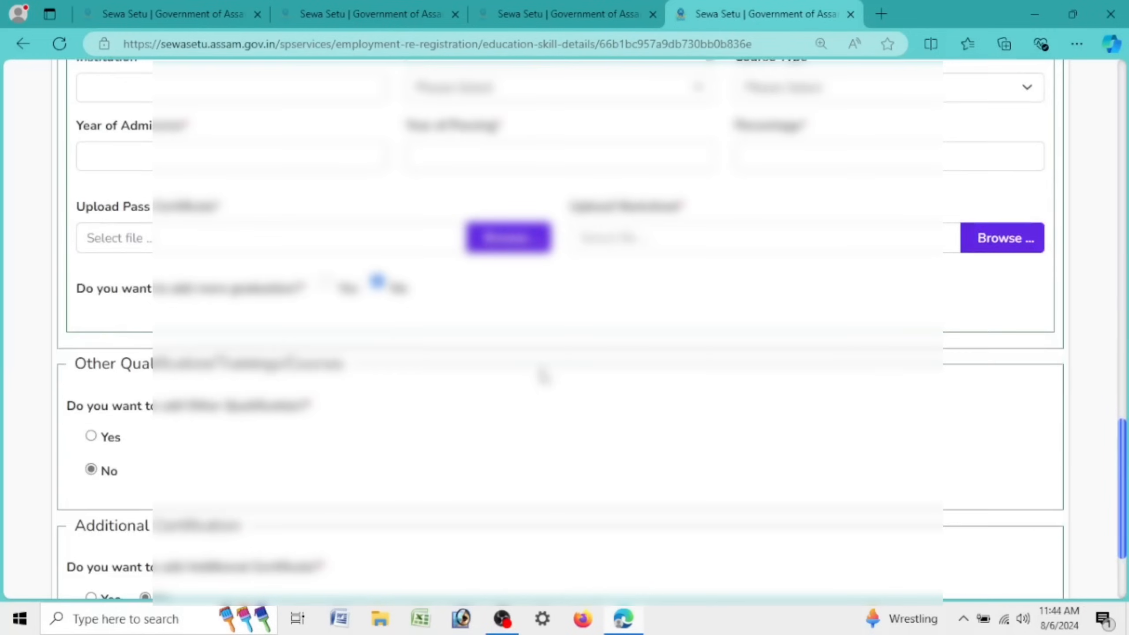
scroll(542, 373, "up", 10)
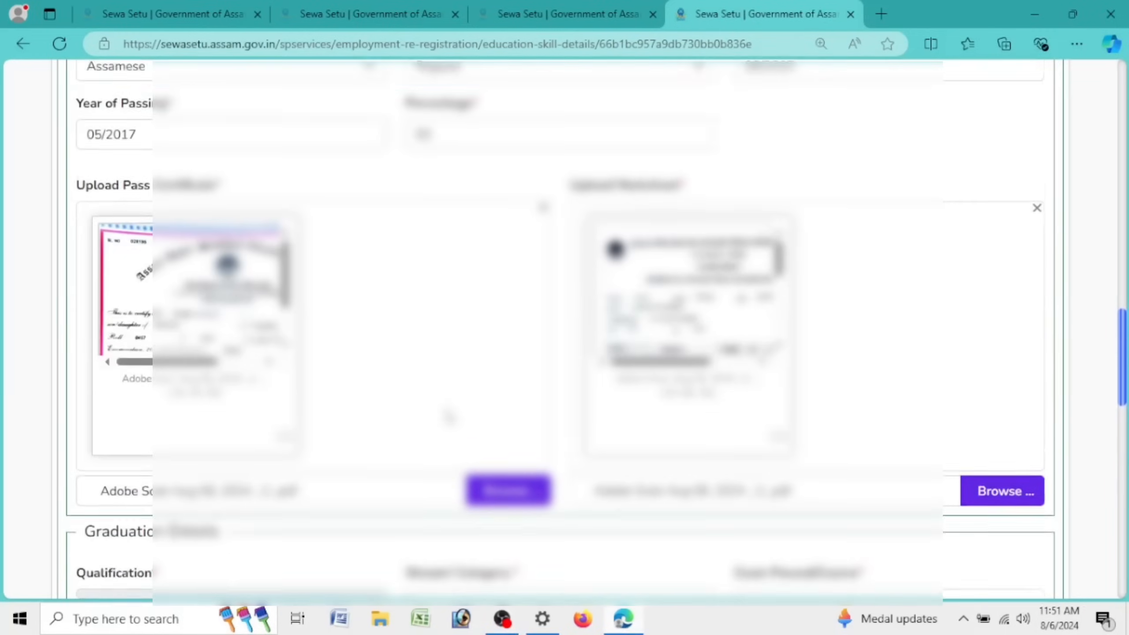
scroll(449, 416, "up", 8)
scroll(450, 438, "up", 10)
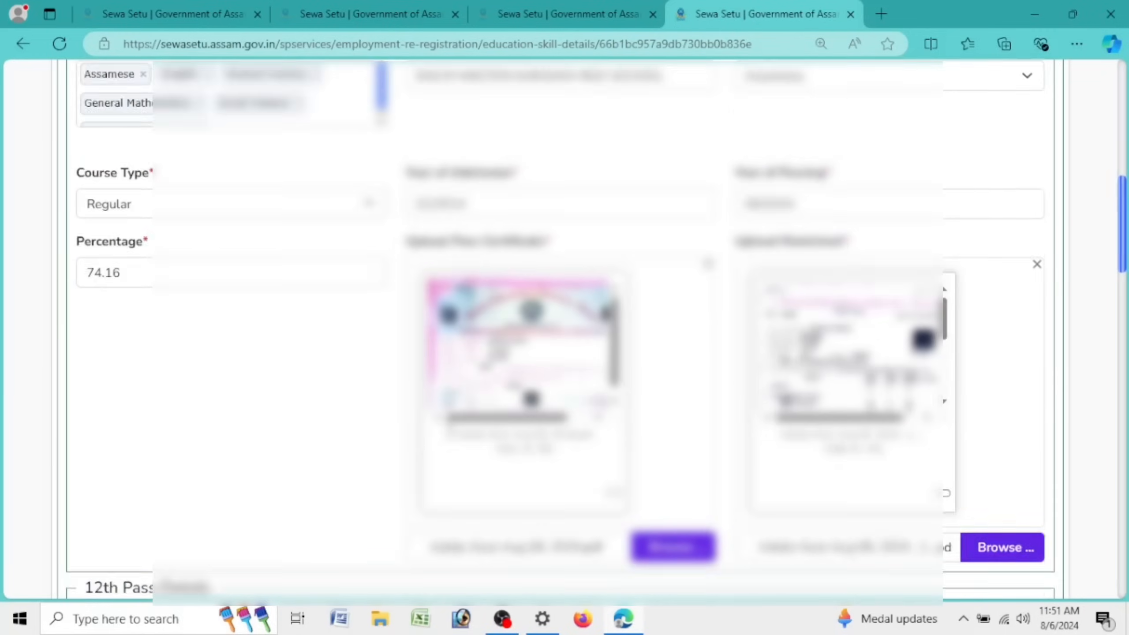
scroll(450, 438, "down", 14)
scroll(450, 438, "down", 20)
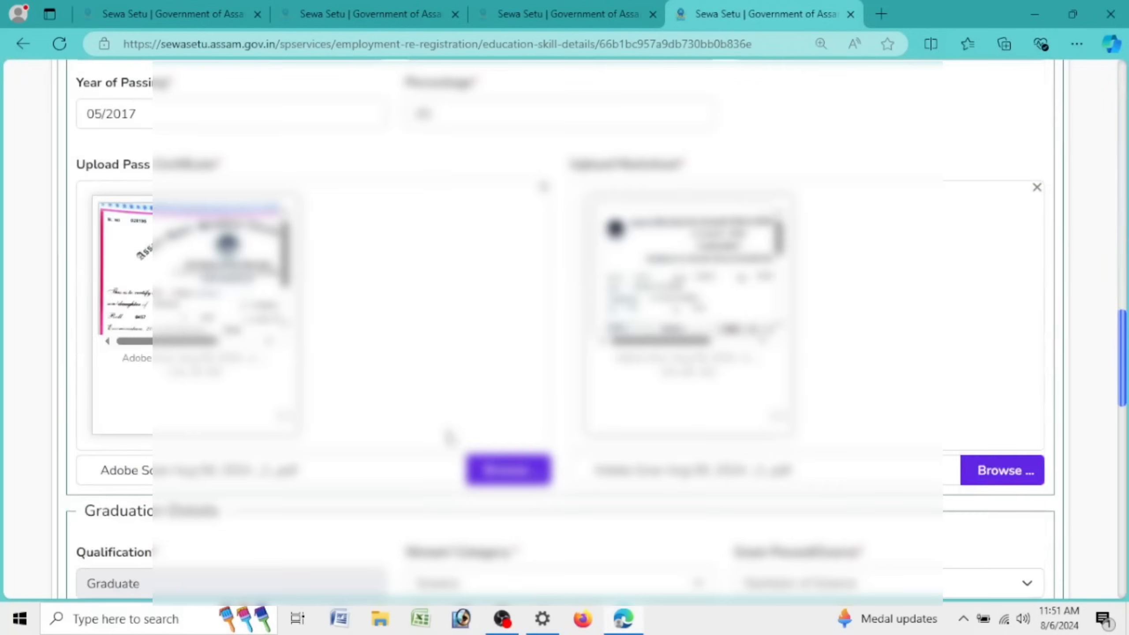
scroll(452, 436, "down", 3)
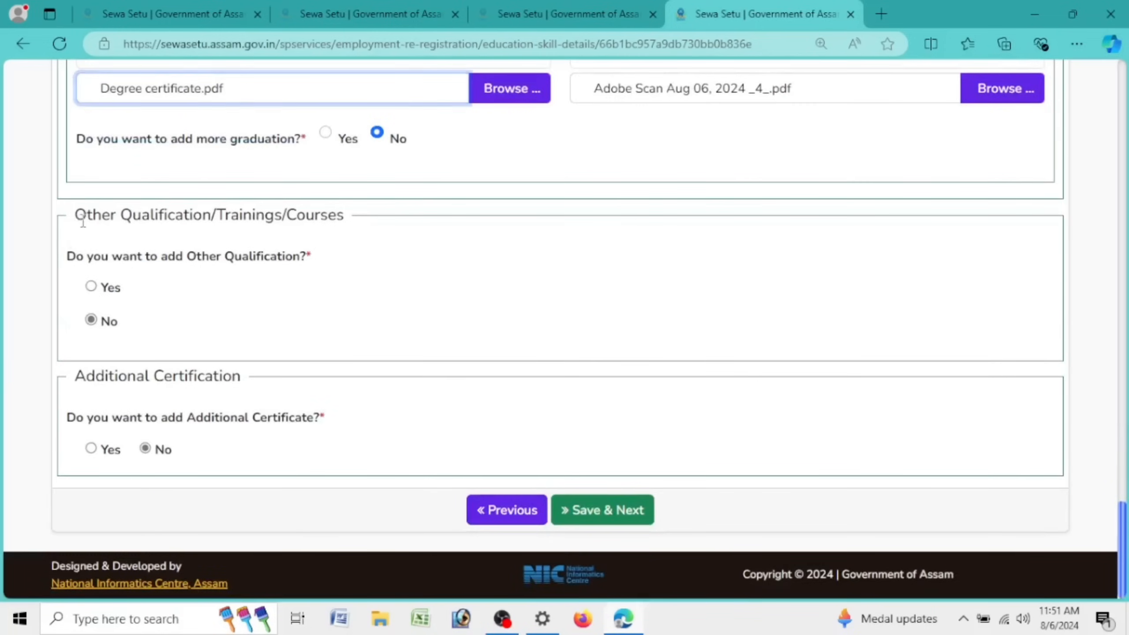
left_click_drag(83, 221, 345, 217)
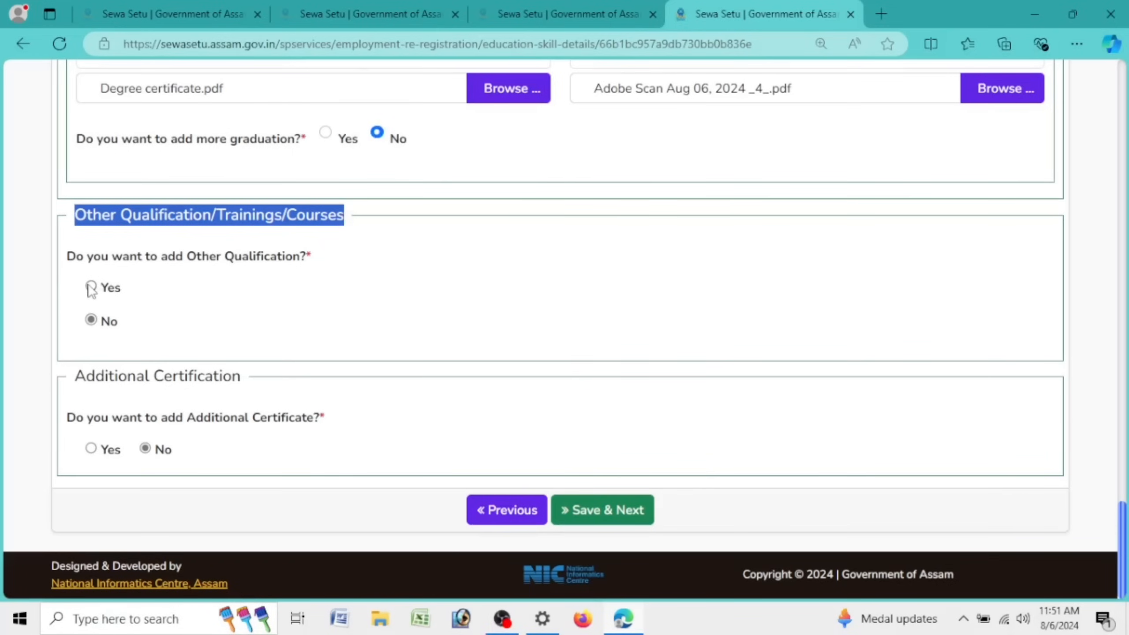
left_click_drag(64, 257, 383, 263)
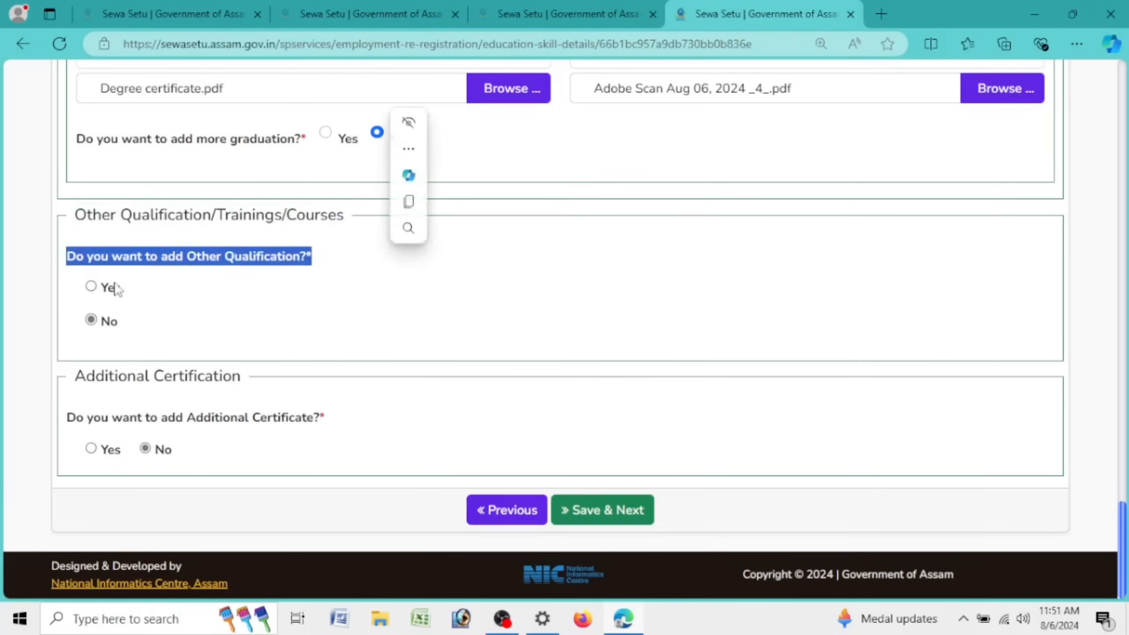
Step: Answer Yes to adding other qualifications and keep only Diploma ticked, leaving ITI unticked
left_click(92, 288)
left_click(601, 268)
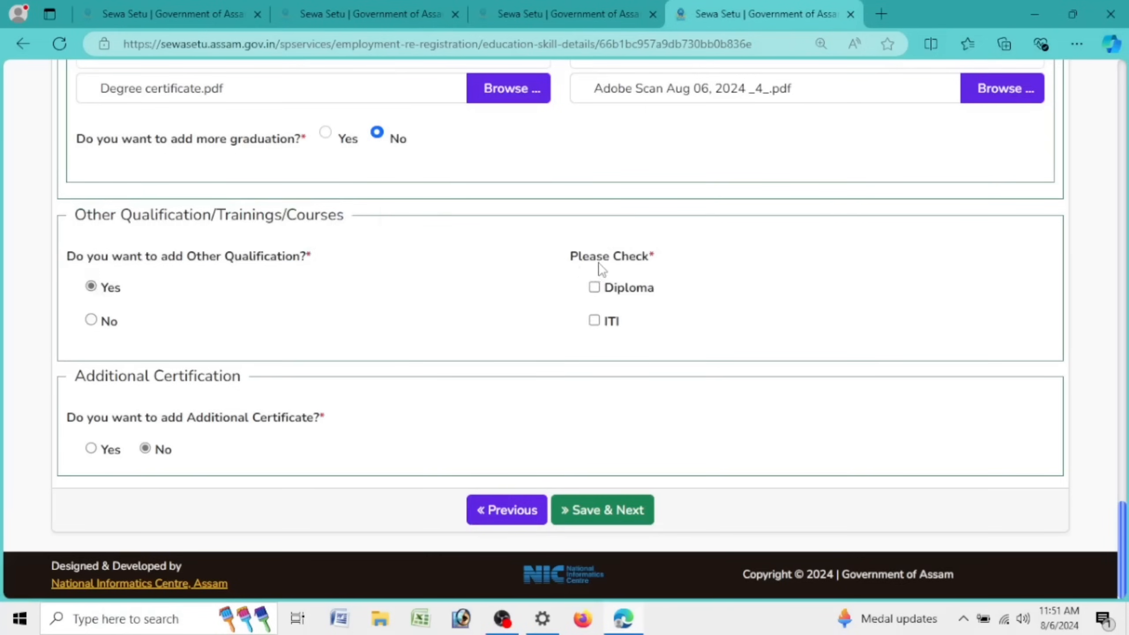
left_click_drag(568, 263, 652, 266)
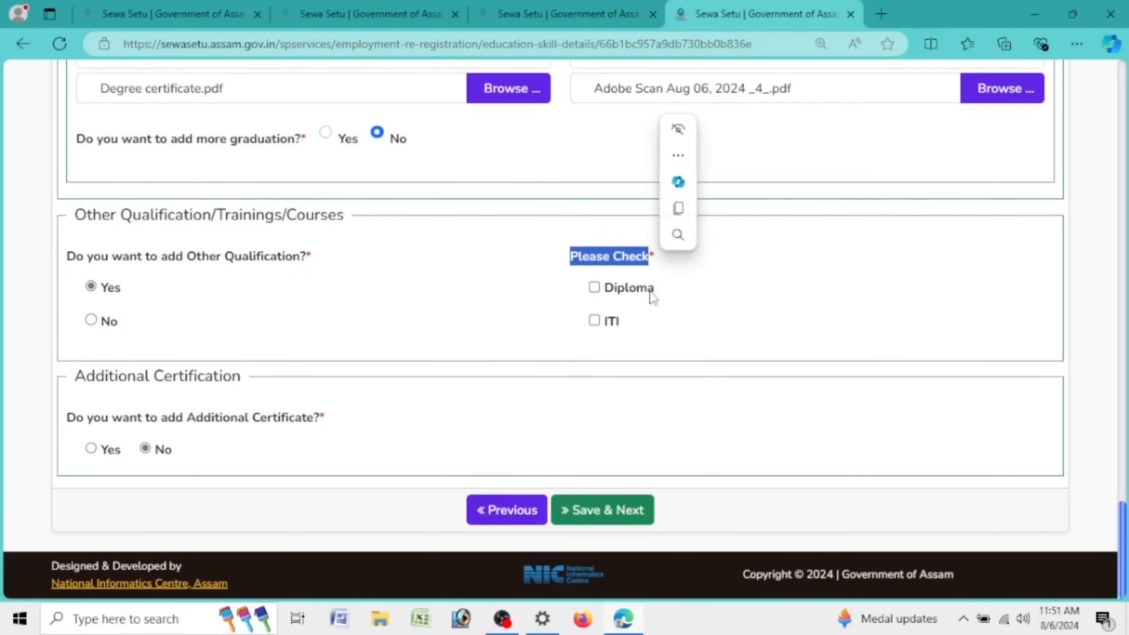
left_click(595, 288)
left_click(595, 288)
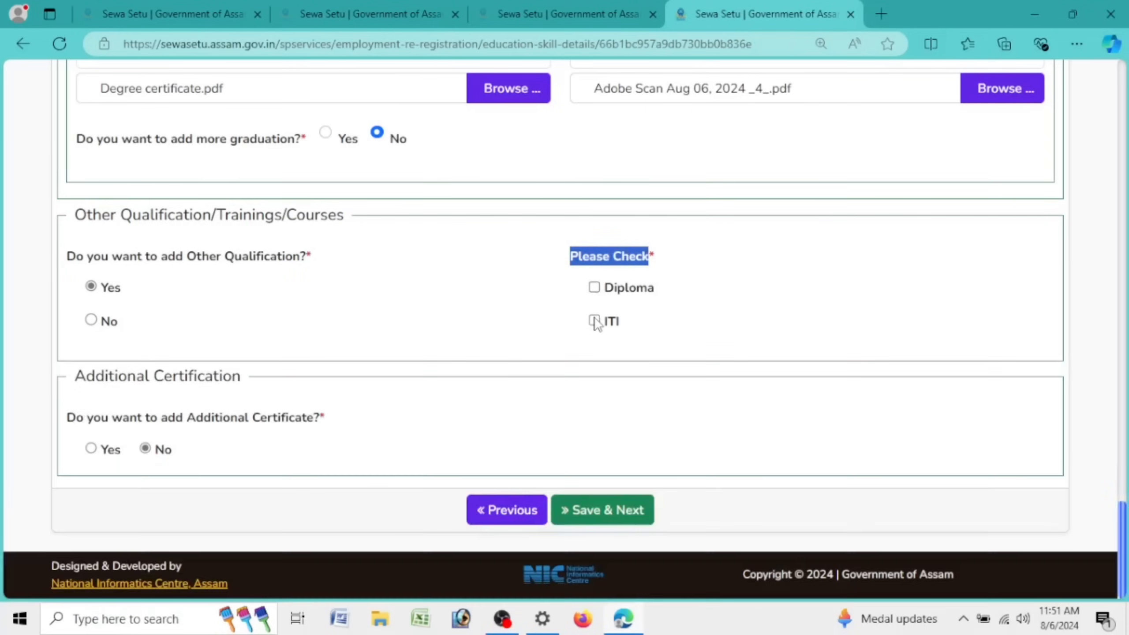
left_click(594, 321)
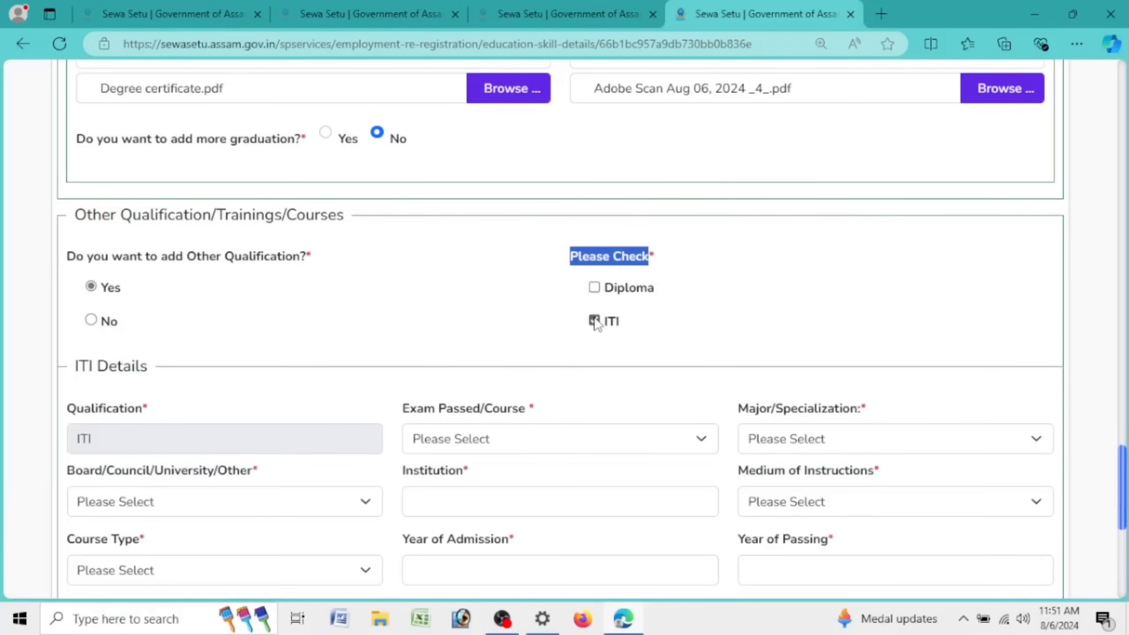
left_click(595, 288)
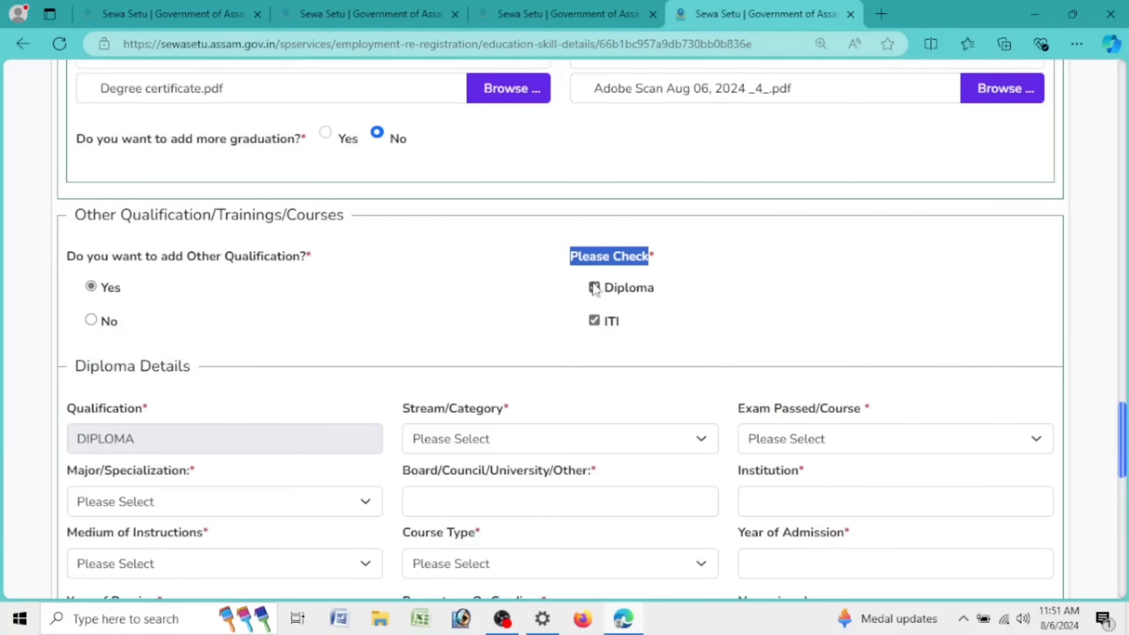
left_click(594, 321)
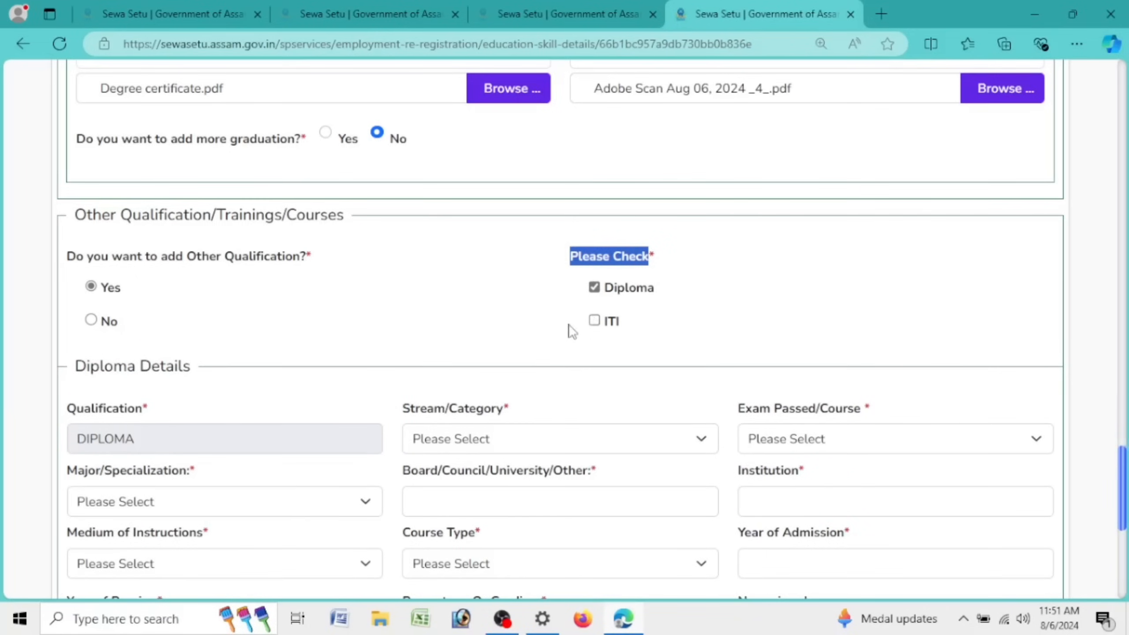
scroll(569, 329, "down", 5)
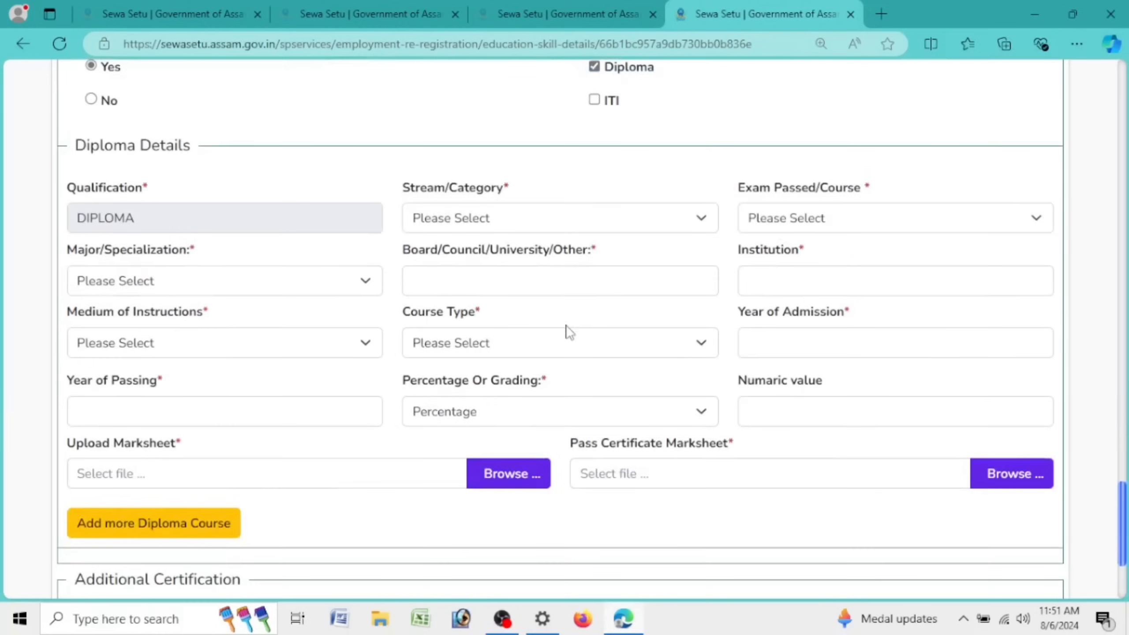
Step: Choose Computer as the diploma stream and the Data Care Management computer applications diploma course
left_click(498, 227)
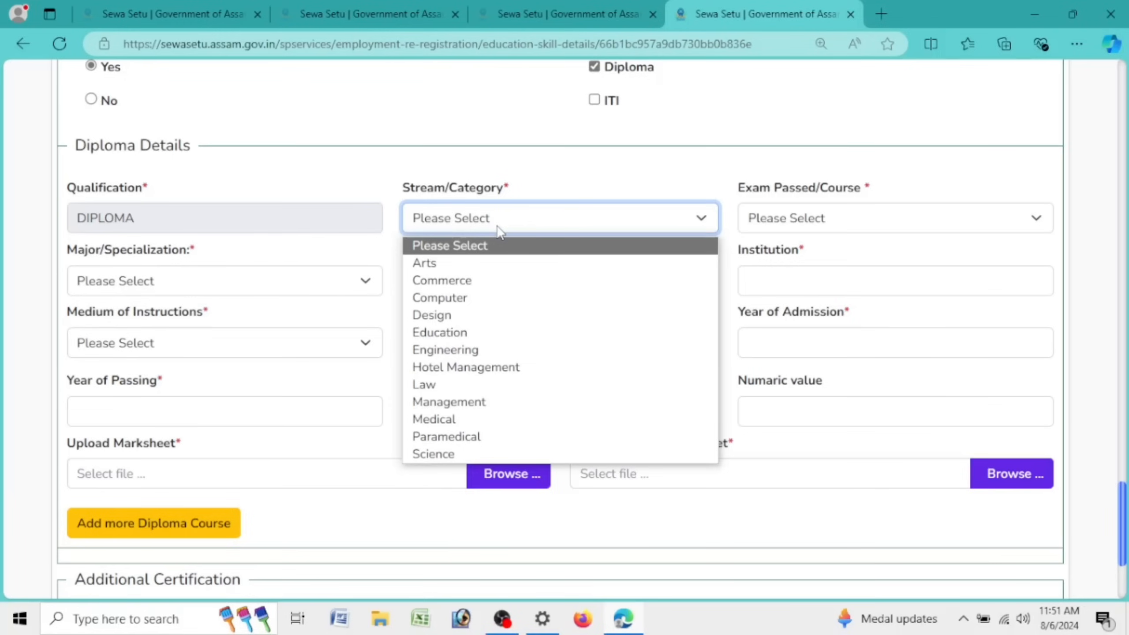
left_click(500, 298)
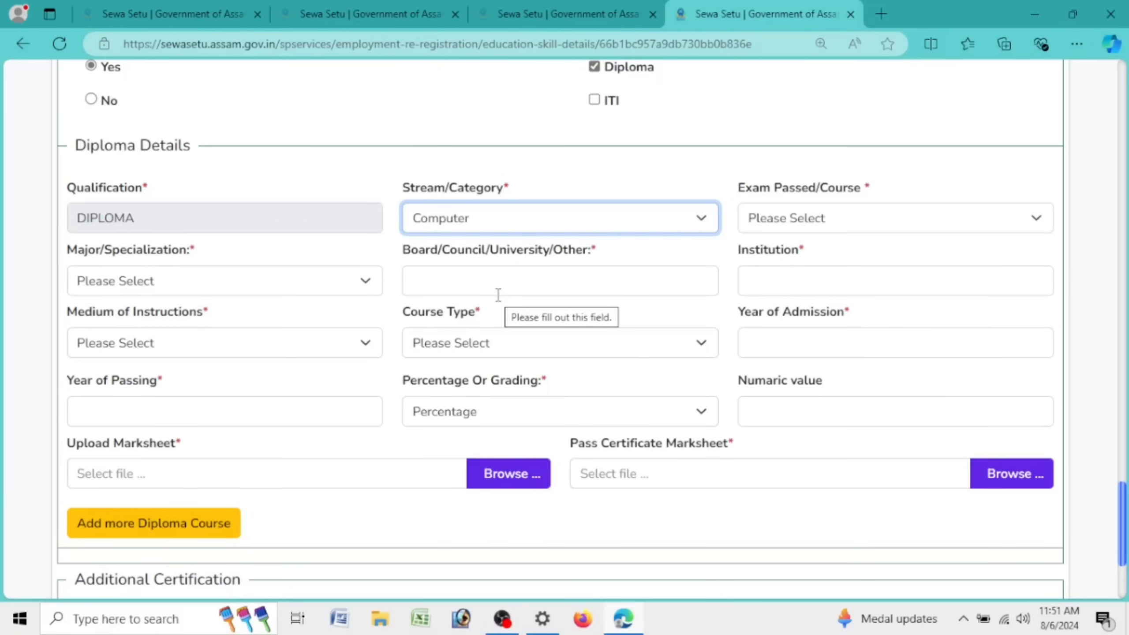
left_click(801, 220)
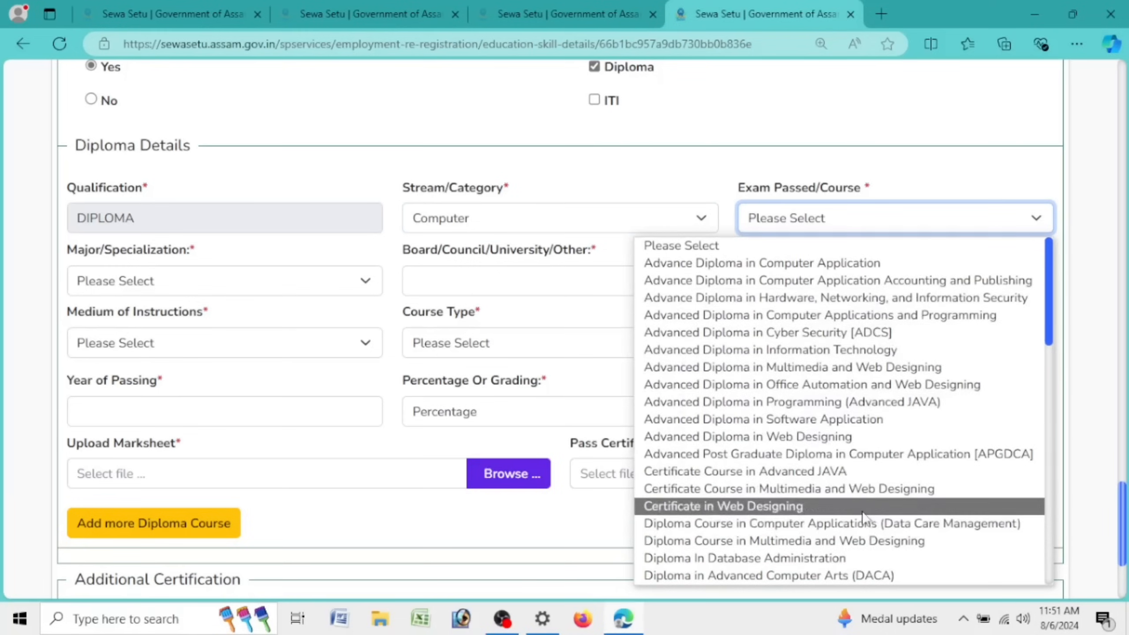
left_click(858, 525)
Step: Set the diploma specialization to Computer Applications (Data Care Management)
left_click(125, 284)
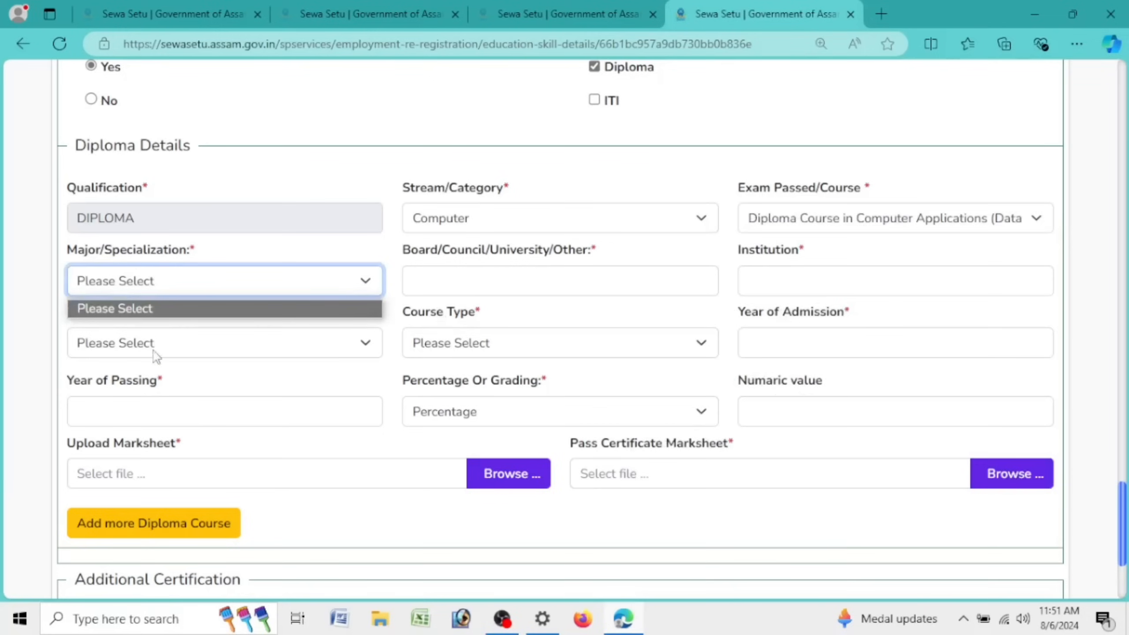
left_click(163, 282)
left_click(163, 281)
left_click(268, 274)
left_click(271, 279)
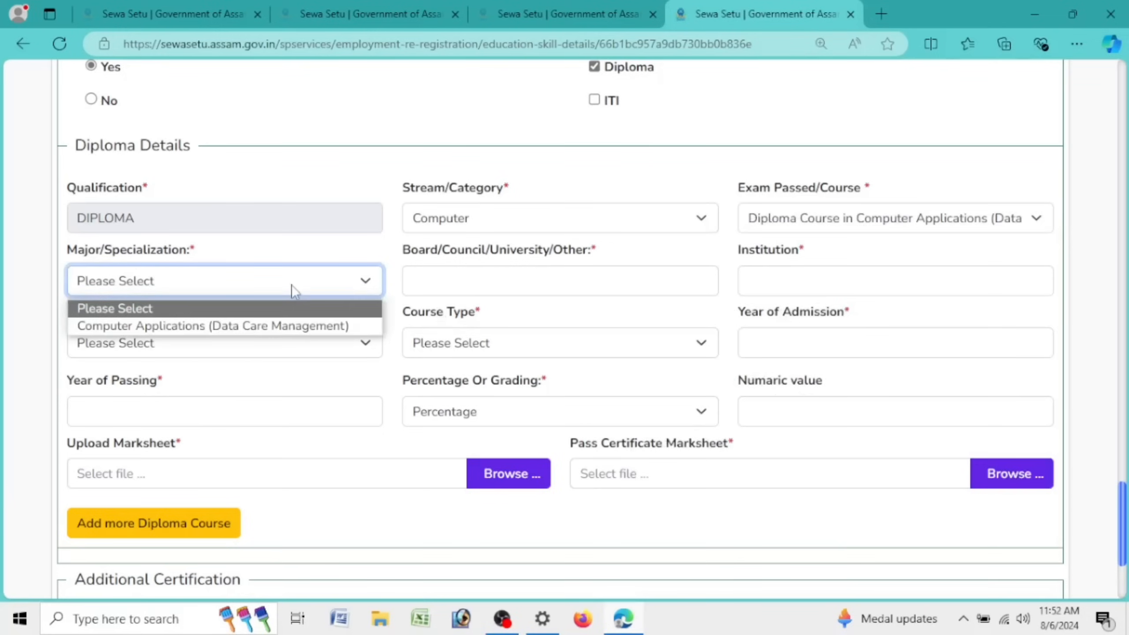
left_click(289, 289)
left_click(292, 290)
left_click(297, 323)
left_click(486, 287)
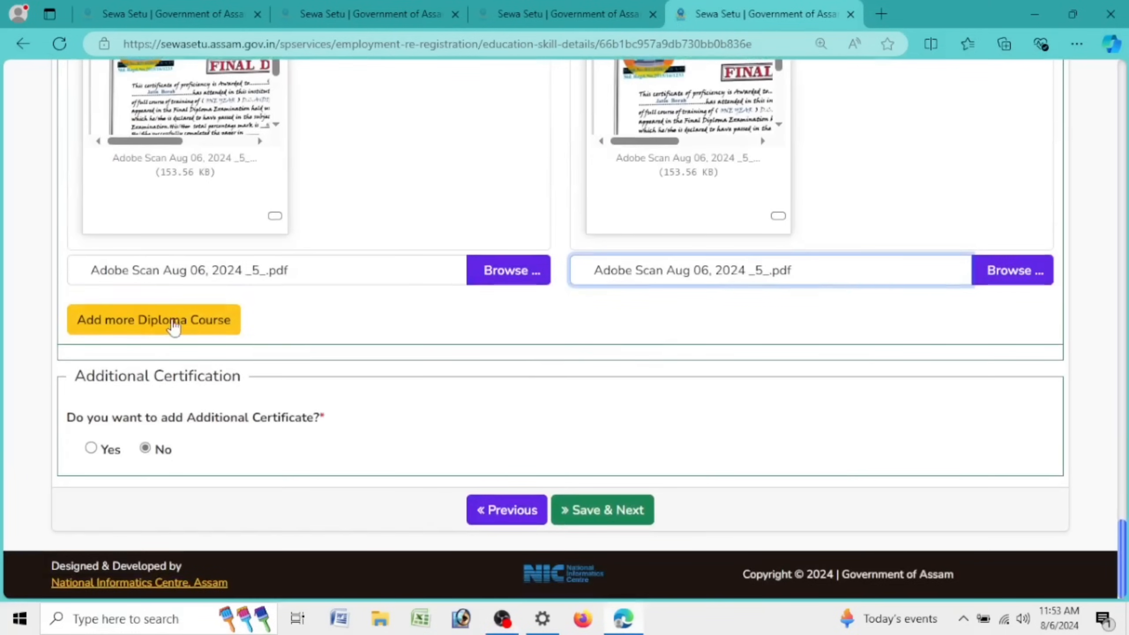
Step: Save the education and skill details with Save & Next
left_click(617, 516)
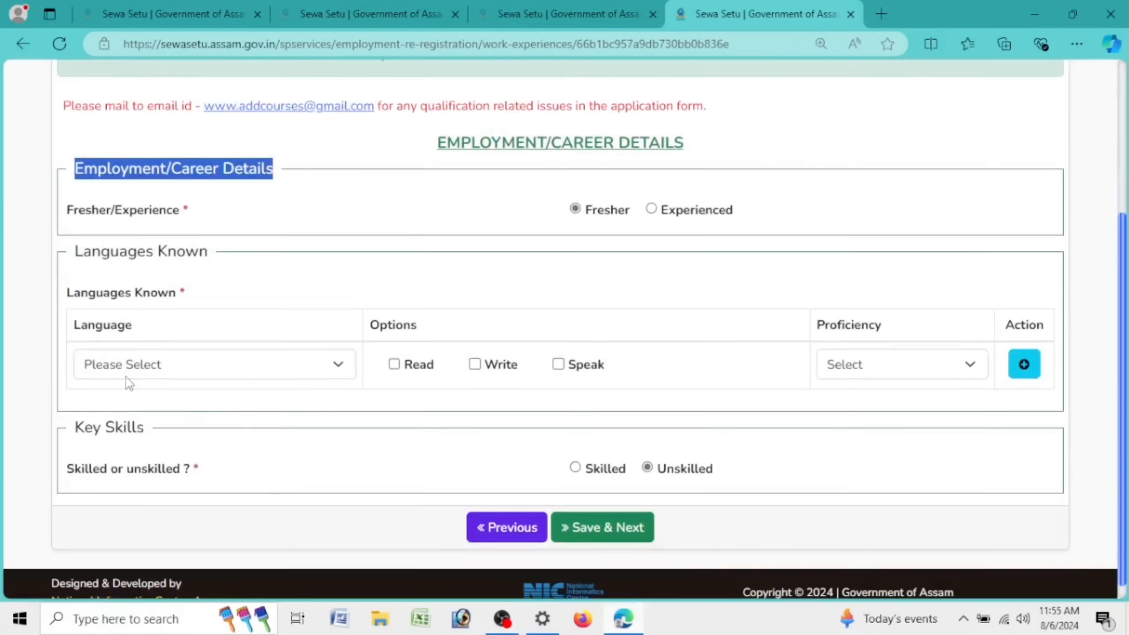
Step: Mark the applicant as a fresher instead of experienced
left_click(652, 210)
left_click(192, 314)
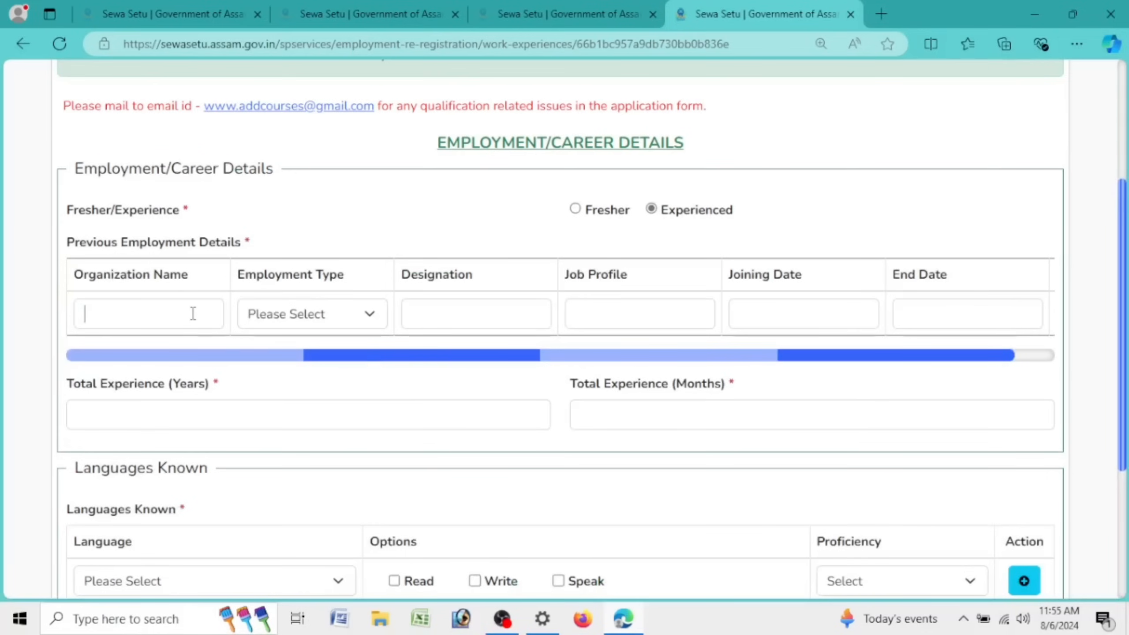
left_click(303, 321)
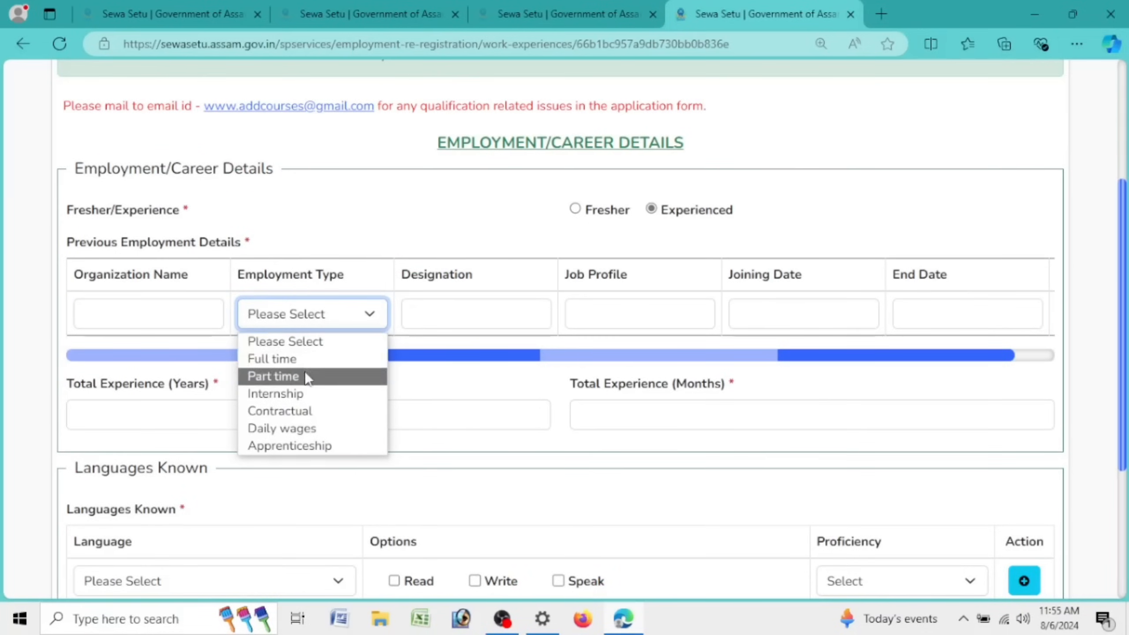
left_click(306, 359)
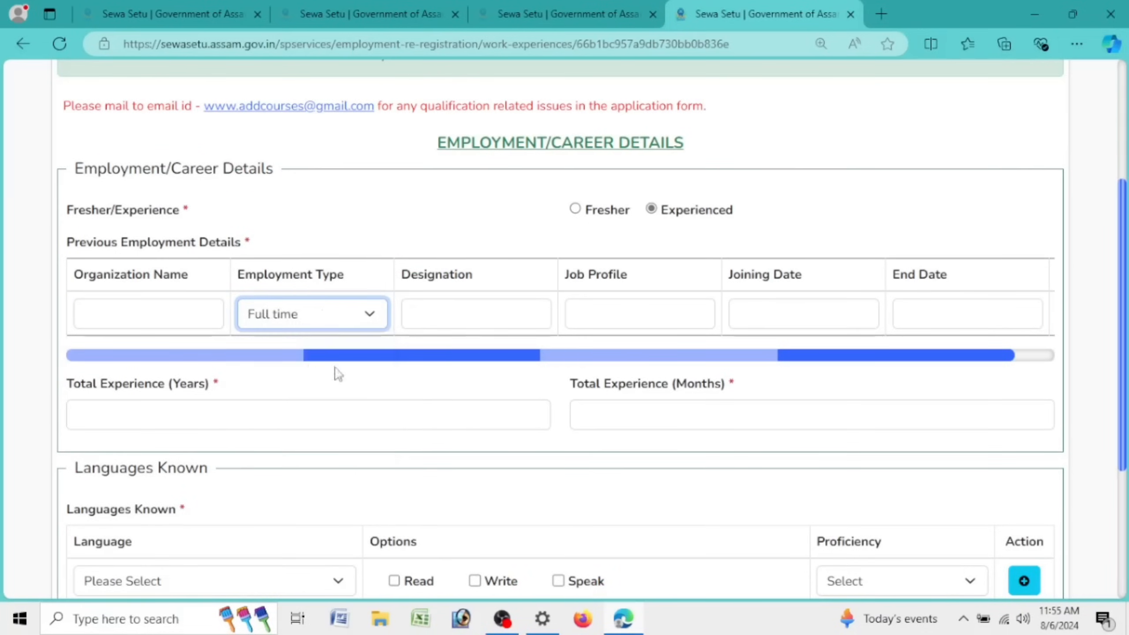
left_click(574, 209)
scroll(356, 346, "down", 1)
Step: Add Assamese with read, write and speak ticked at Expert proficiency
left_click(240, 357)
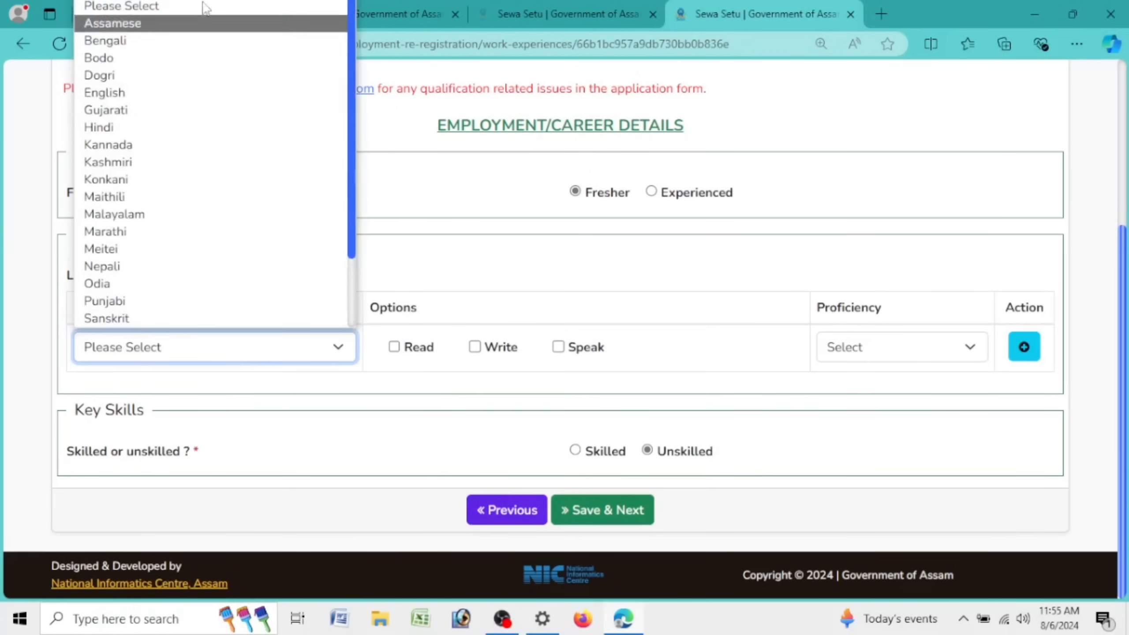
left_click(203, 24)
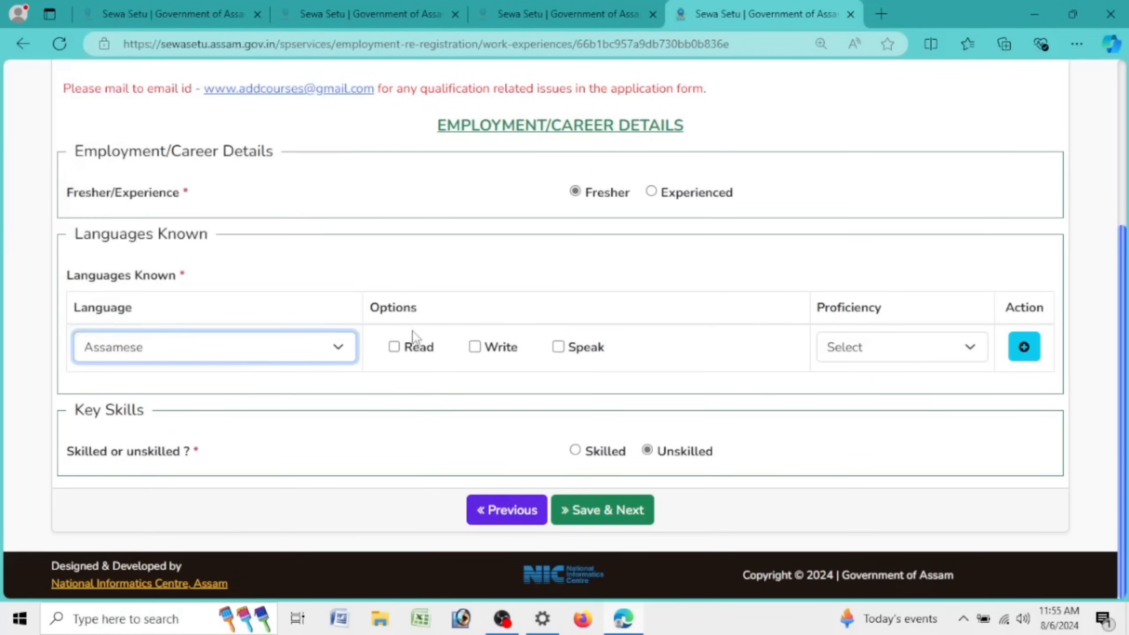
left_click(475, 347)
left_click(394, 347)
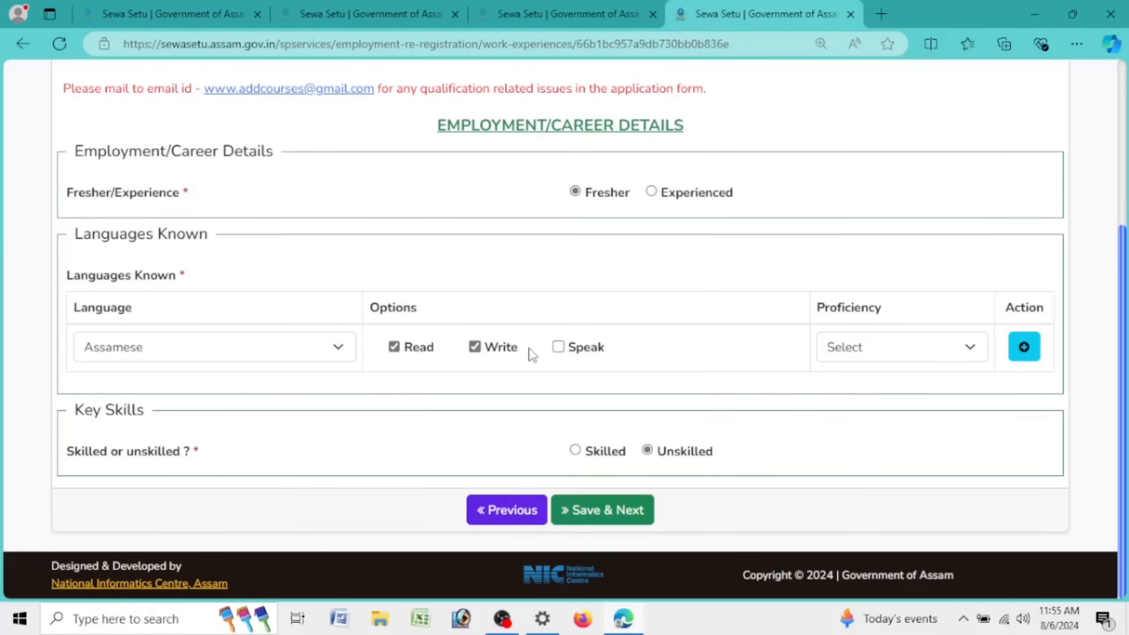
left_click(558, 347)
left_click(864, 352)
left_click(866, 427)
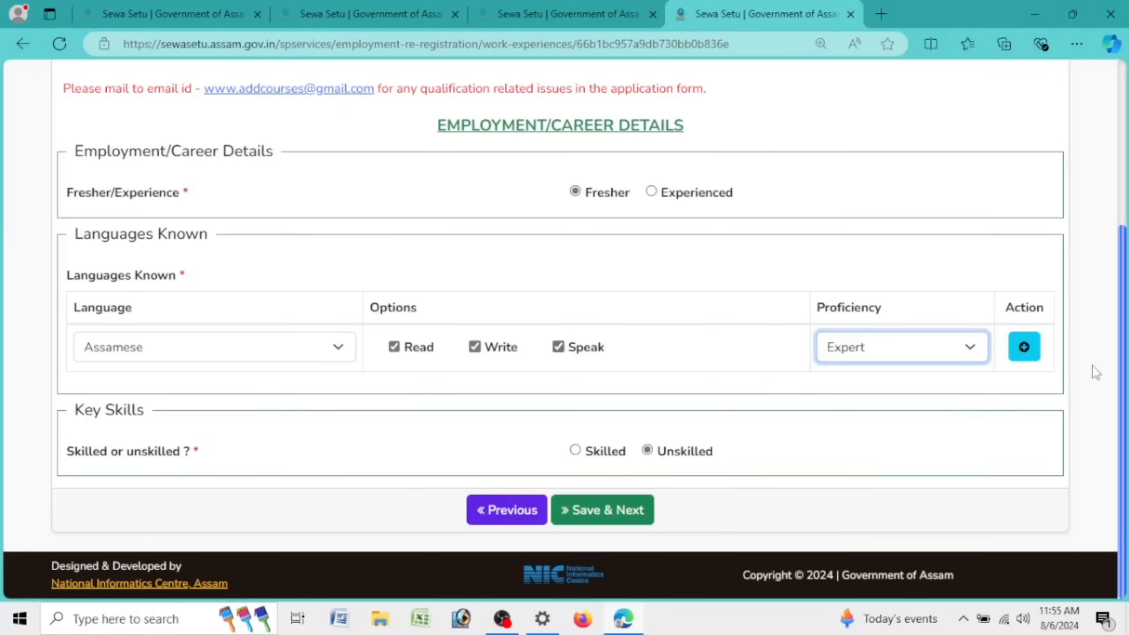
Step: Add an English row with read, write and speak ticked at Proficient level
left_click(1026, 358)
left_click(191, 403)
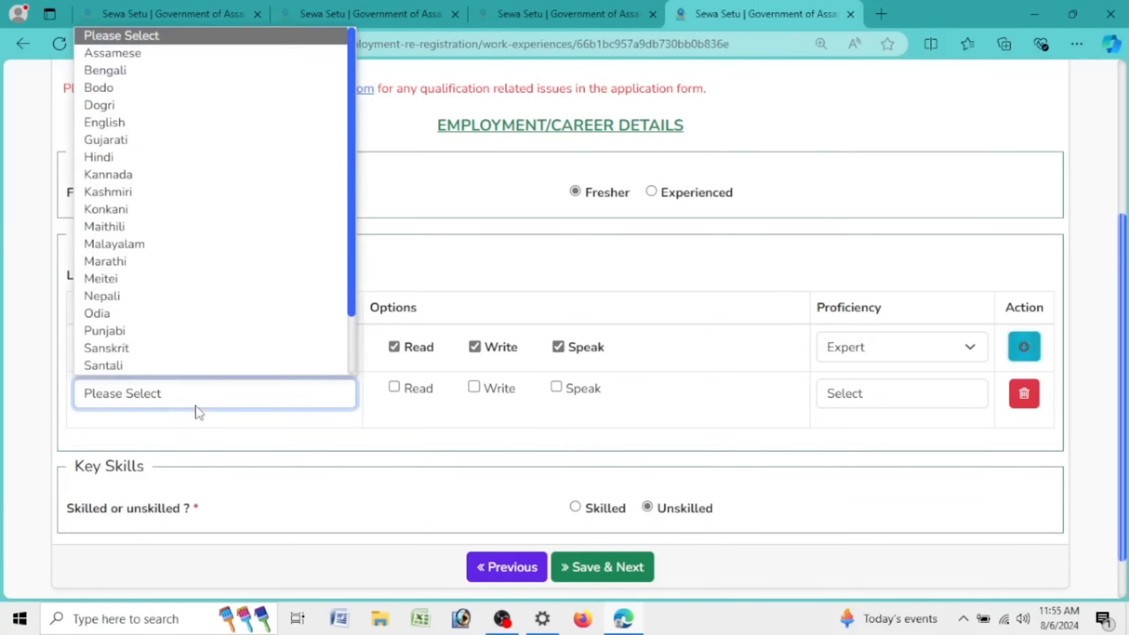
key("e")
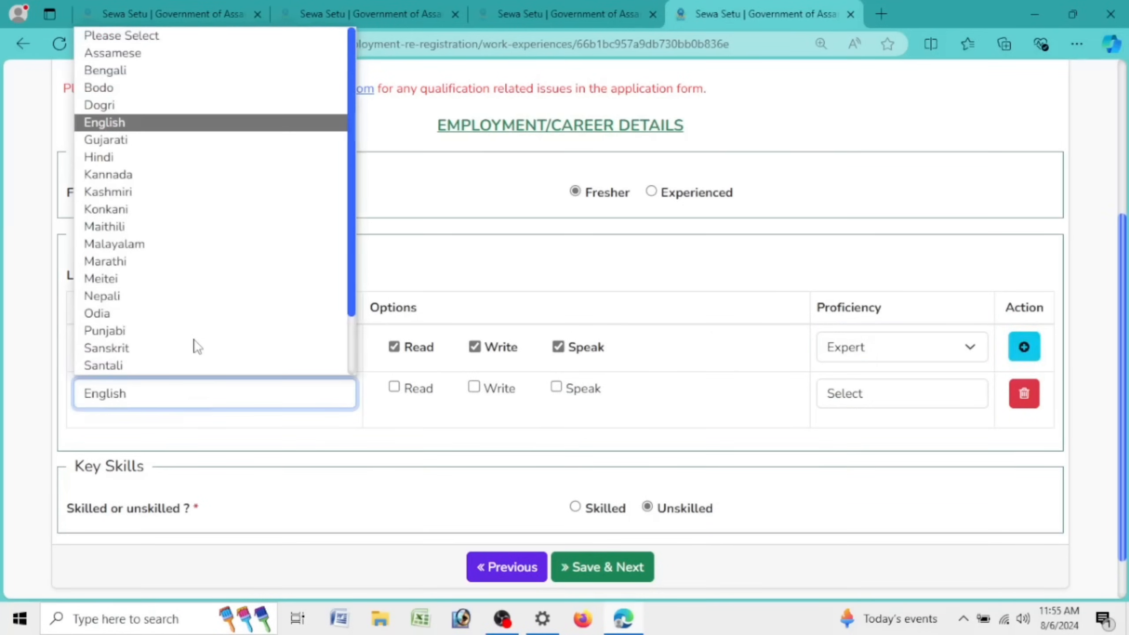
left_click(172, 126)
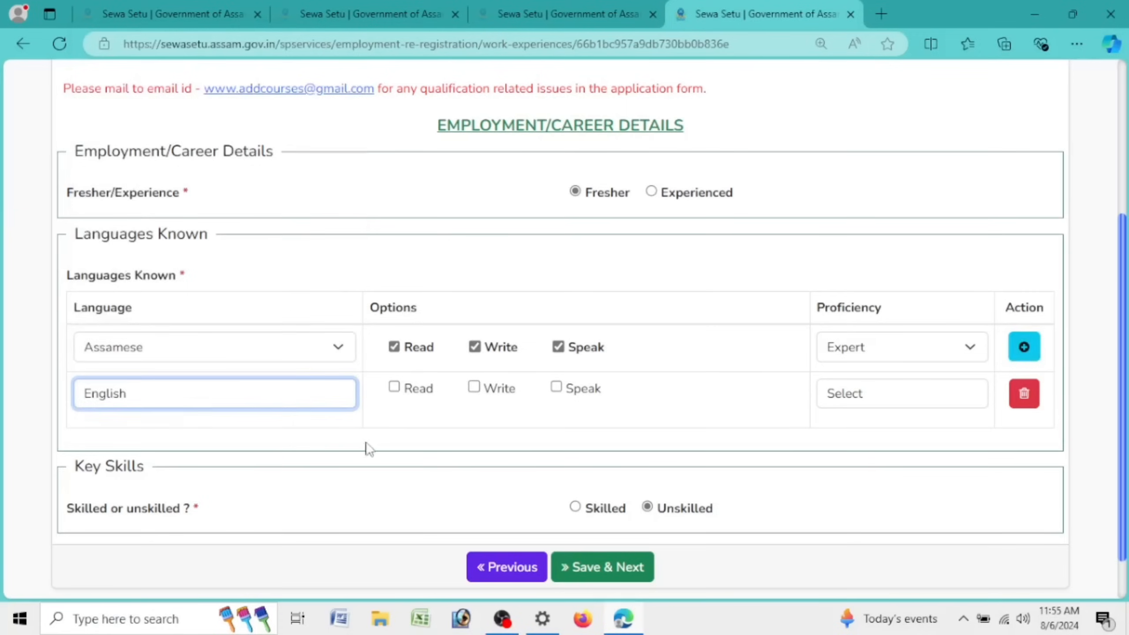
left_click(394, 387)
left_click(474, 387)
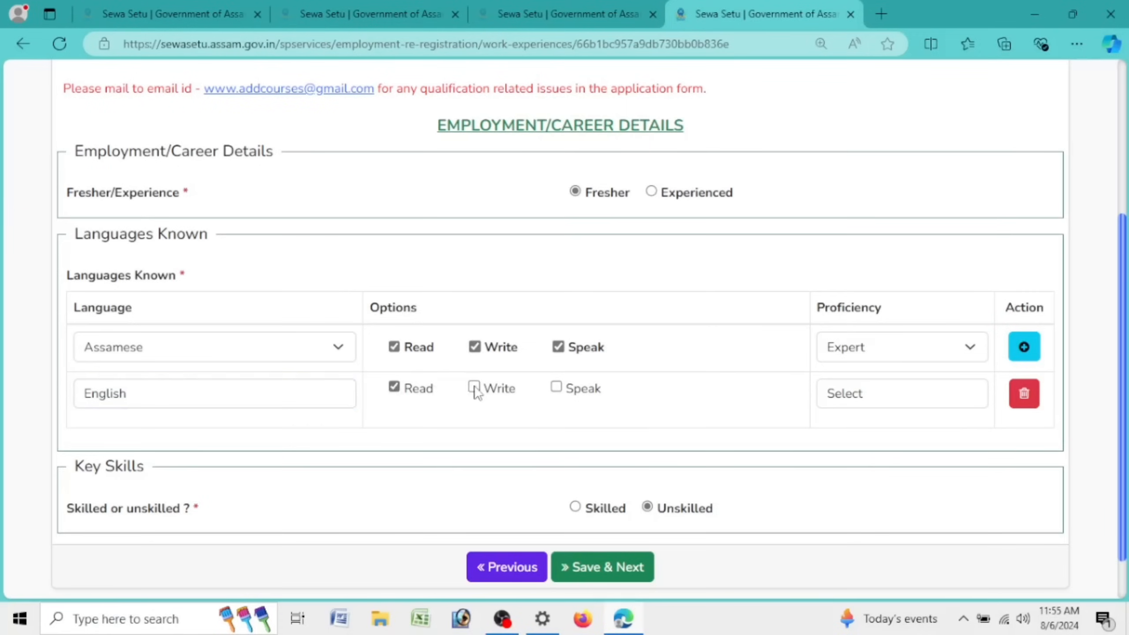
left_click(556, 386)
left_click(878, 395)
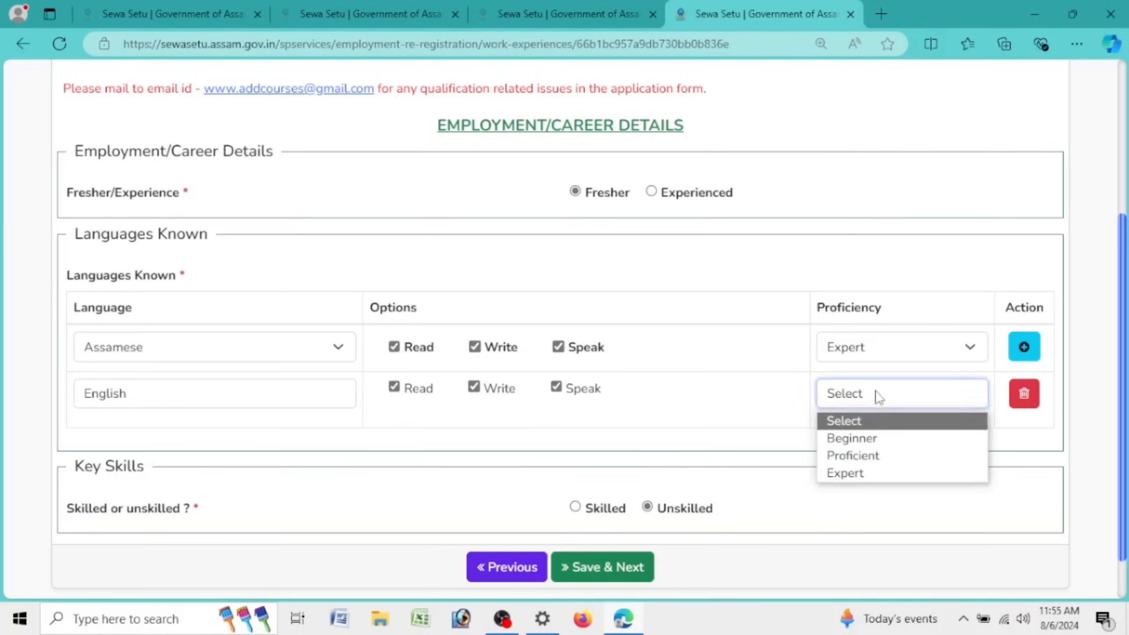
left_click(858, 473)
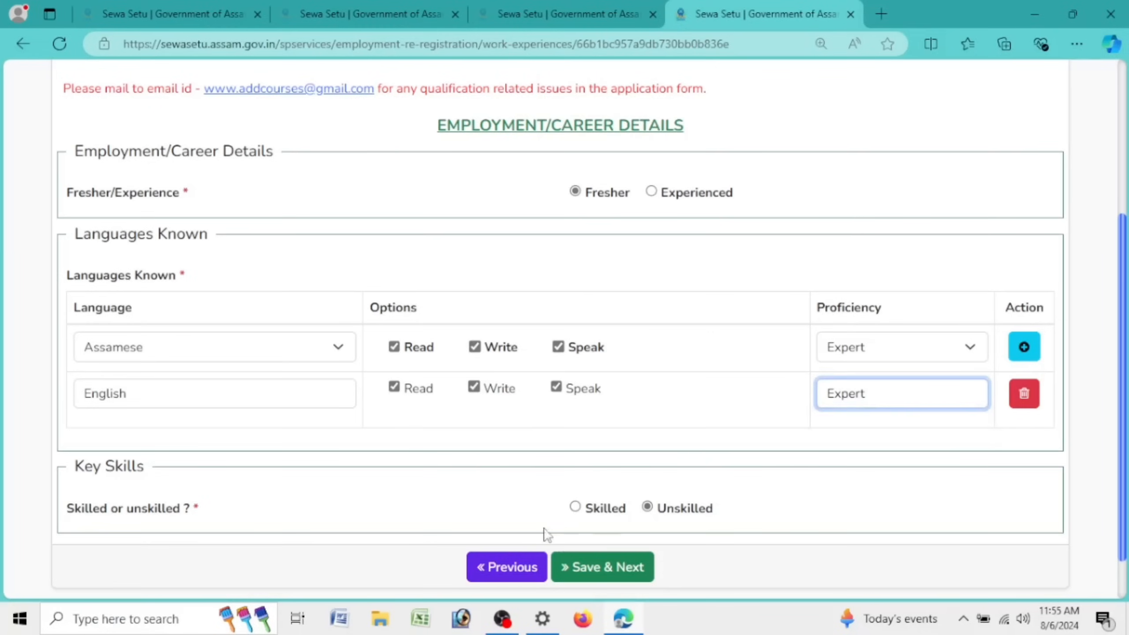
left_click(903, 398)
left_click(858, 456)
Step: Save the career details with Save & Next
scroll(553, 220, "up", 1)
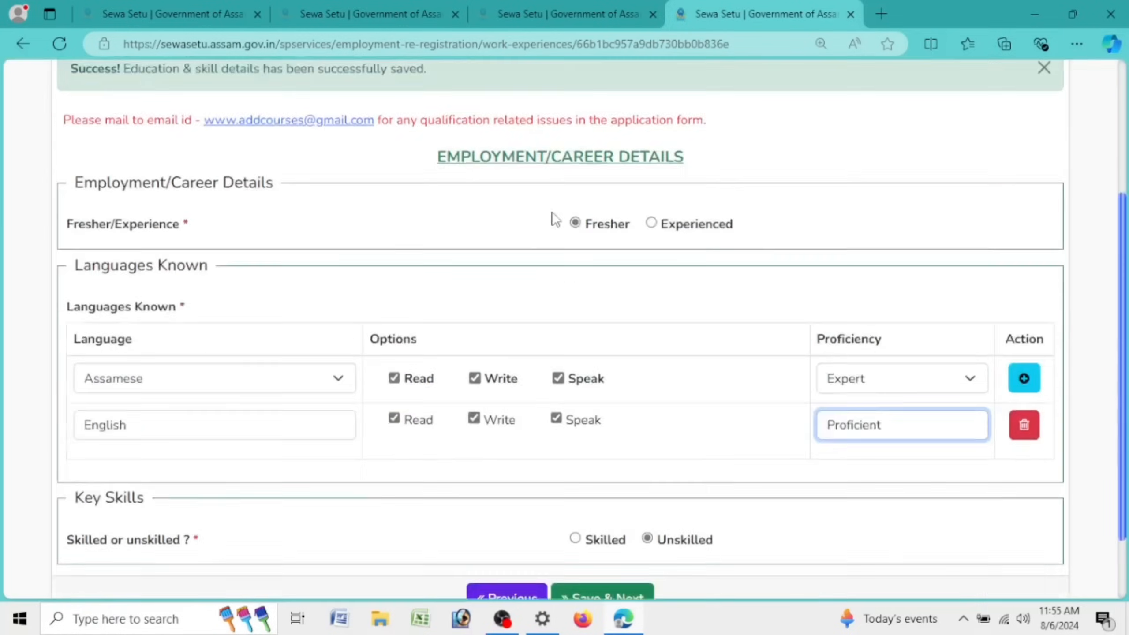
scroll(554, 220, "down", 2)
left_click(645, 512)
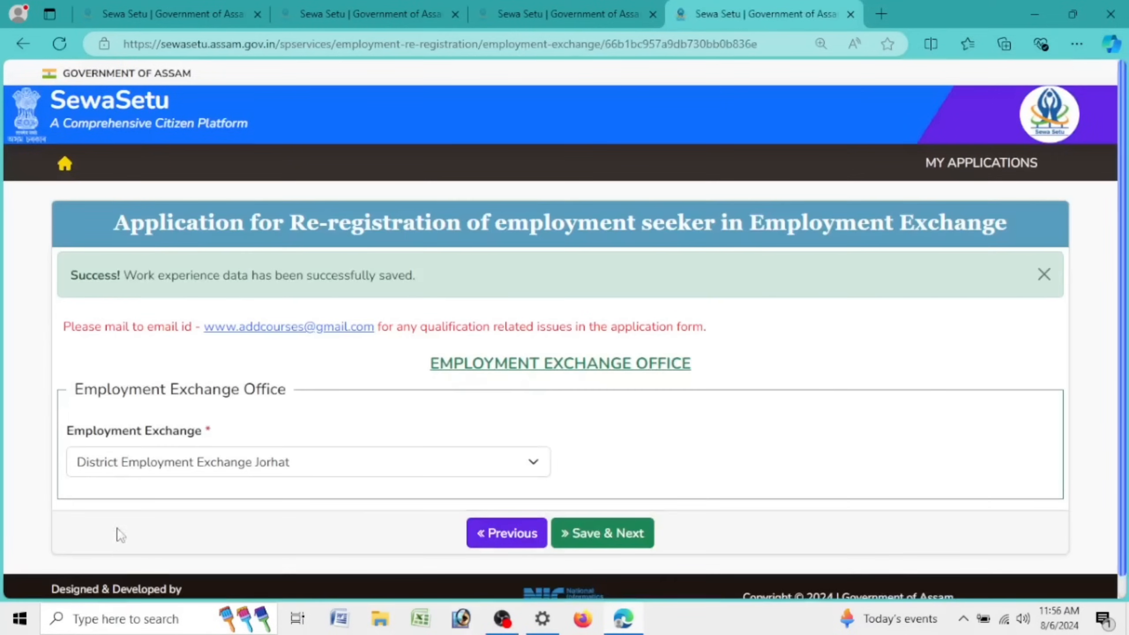
Step: Keep District Employment Exchange Jorhat as the exchange office and save it
left_click(256, 471)
left_click(285, 469)
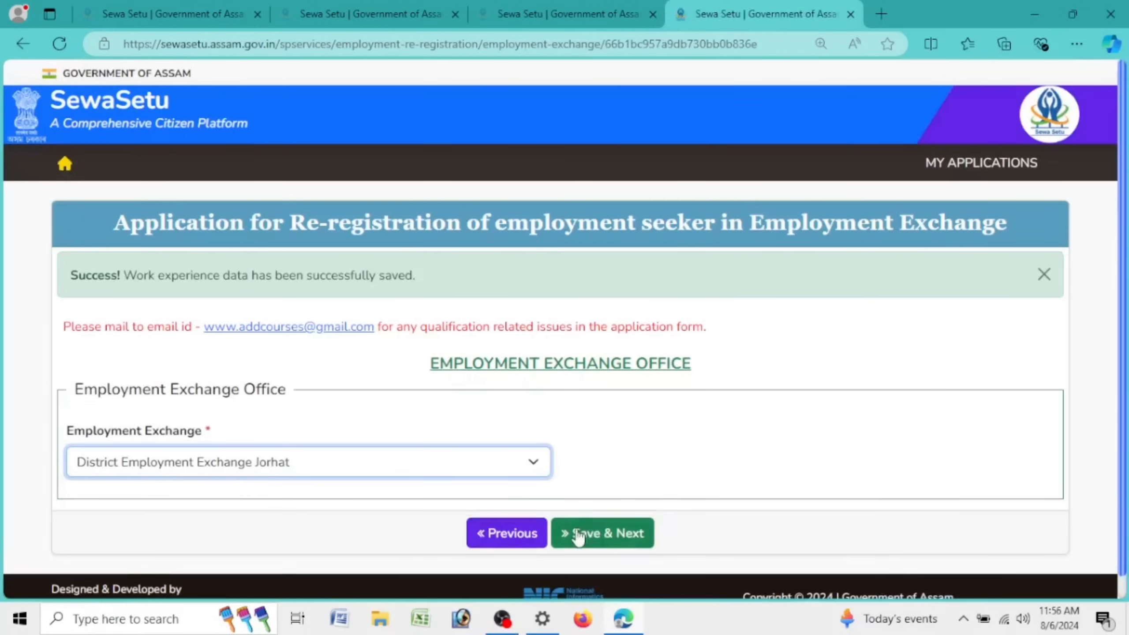
left_click(628, 542)
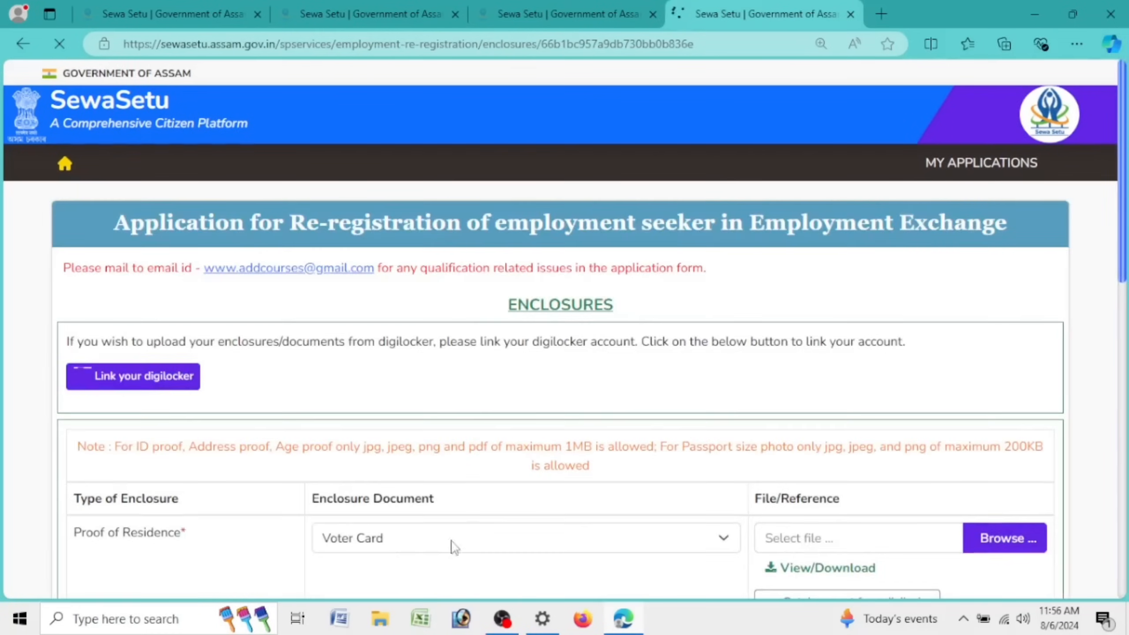
Step: Set enclosures to Voter Card for residence, HSLC Admit Card for age, and the disability certificate
scroll(591, 428, "down", 5)
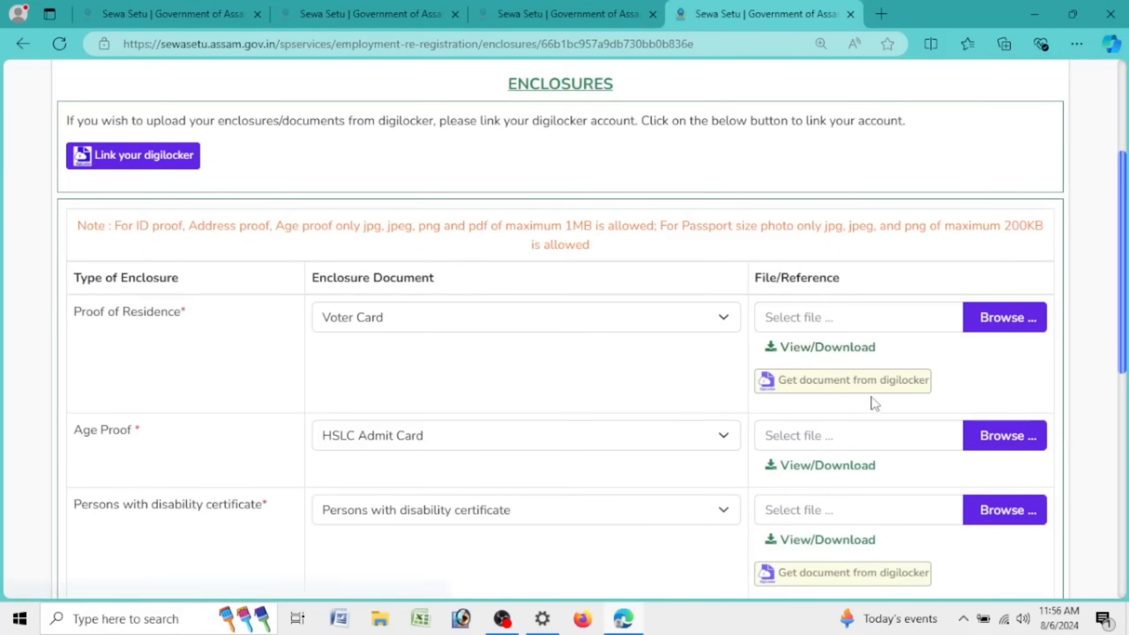
left_click(518, 320)
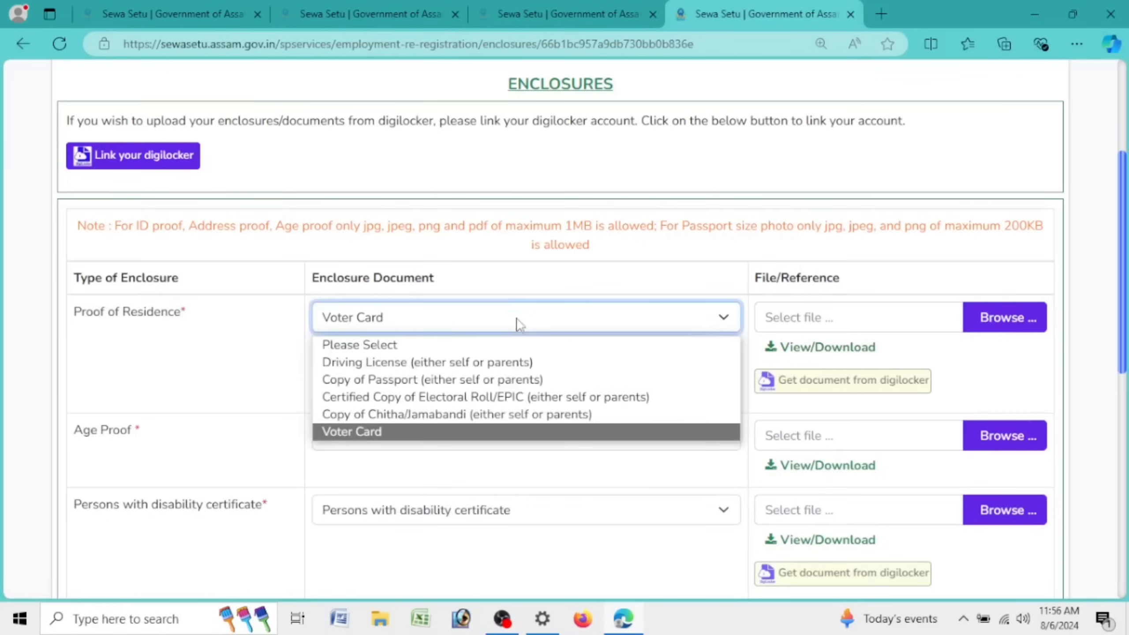
left_click(507, 430)
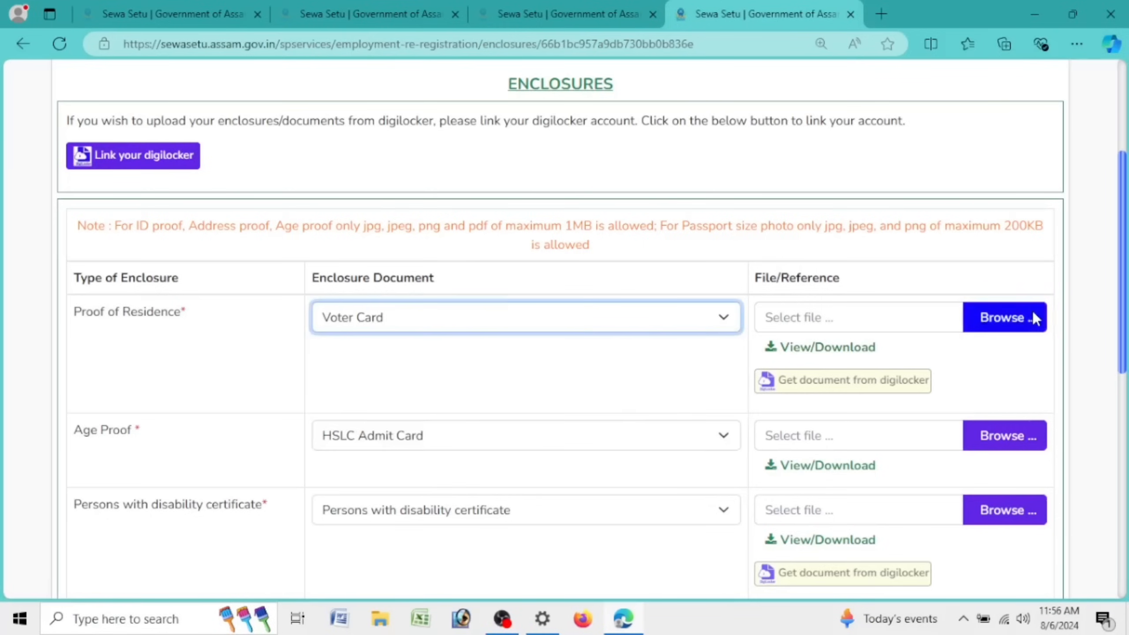
scroll(956, 323, "down", 5)
left_click(559, 219)
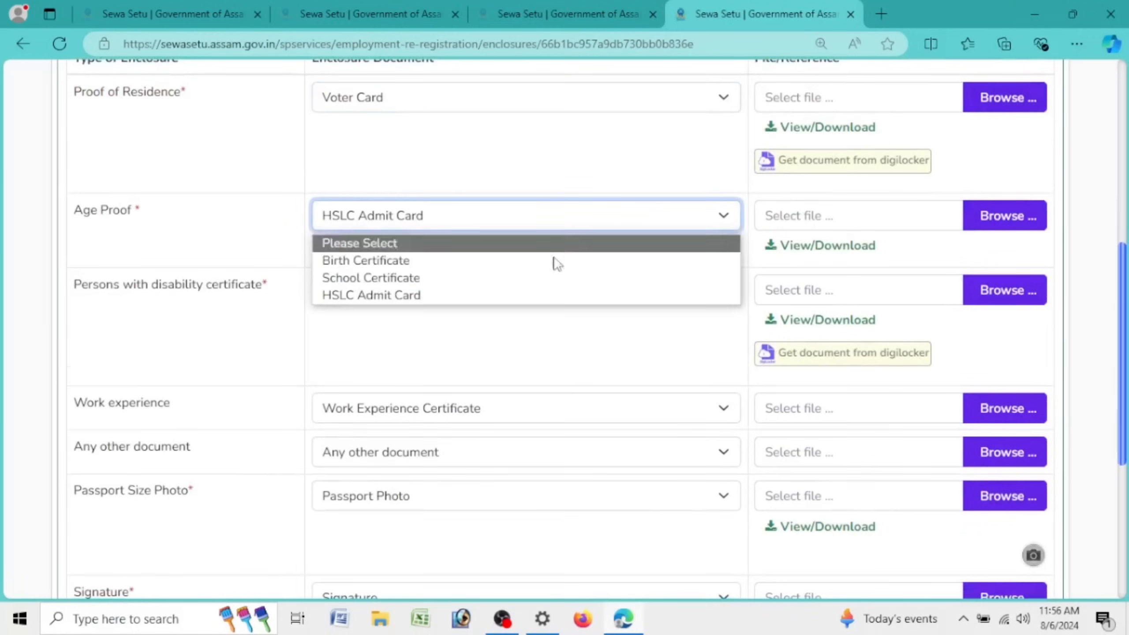
left_click(552, 295)
left_click(363, 226)
left_click(368, 296)
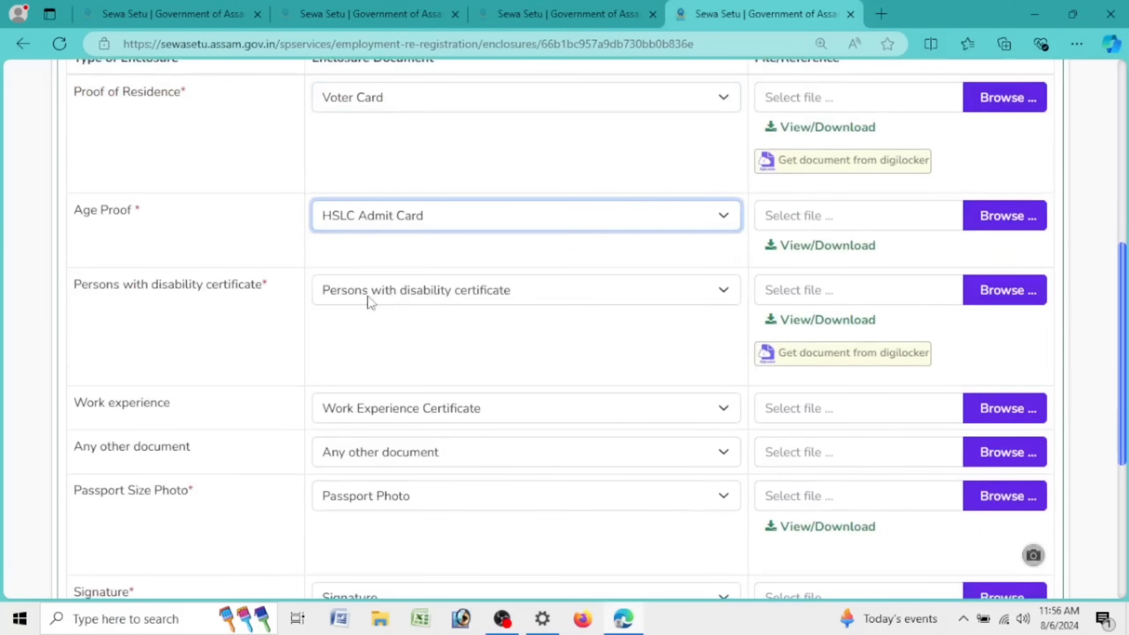
left_click(450, 298)
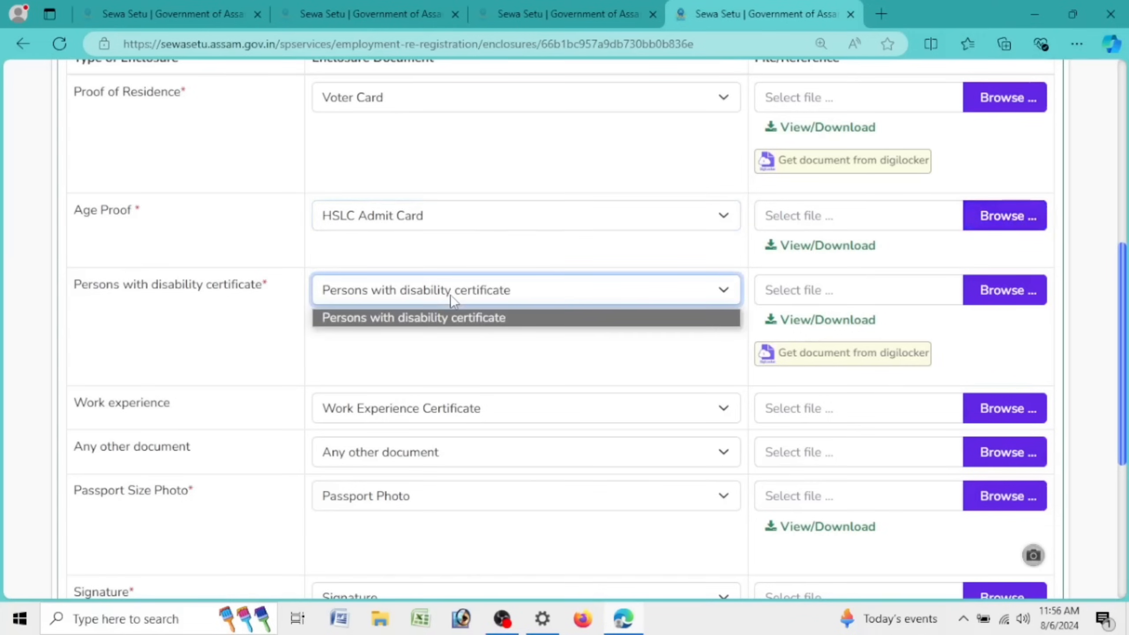
left_click(451, 324)
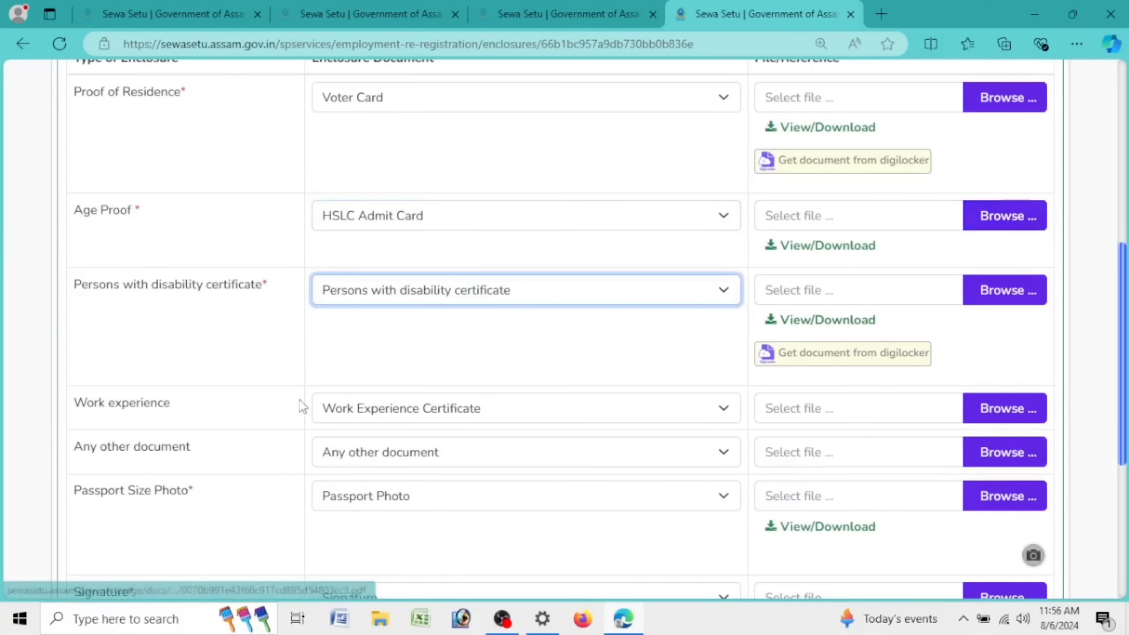
Step: Accept the terms and conditions declaration
scroll(351, 340, "down", 4)
scroll(878, 249, "down", 2)
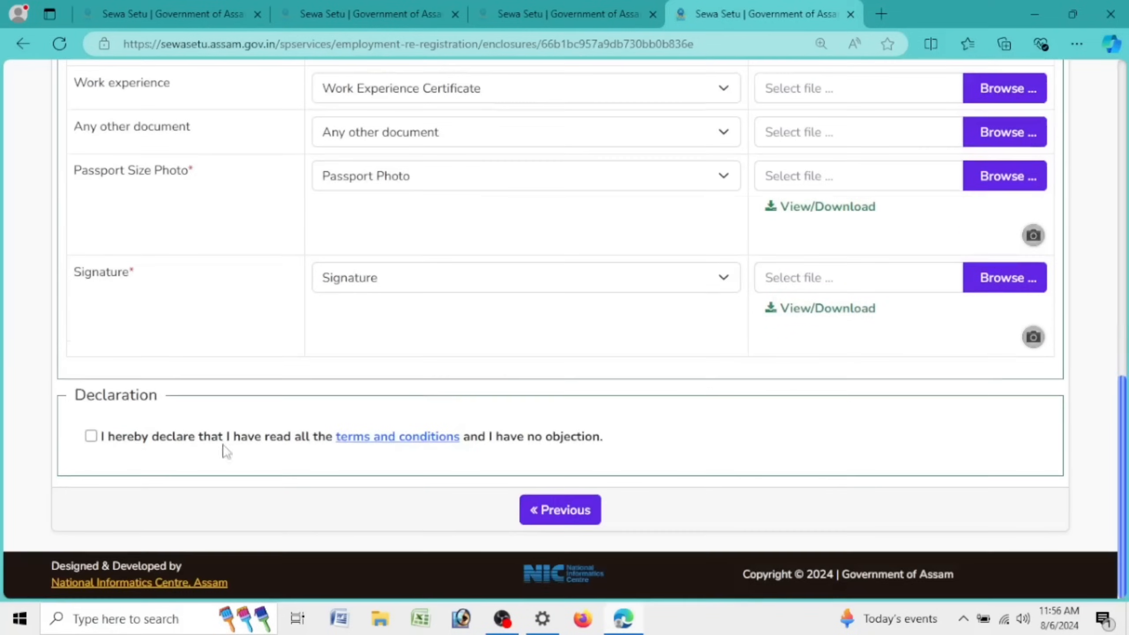
left_click(90, 436)
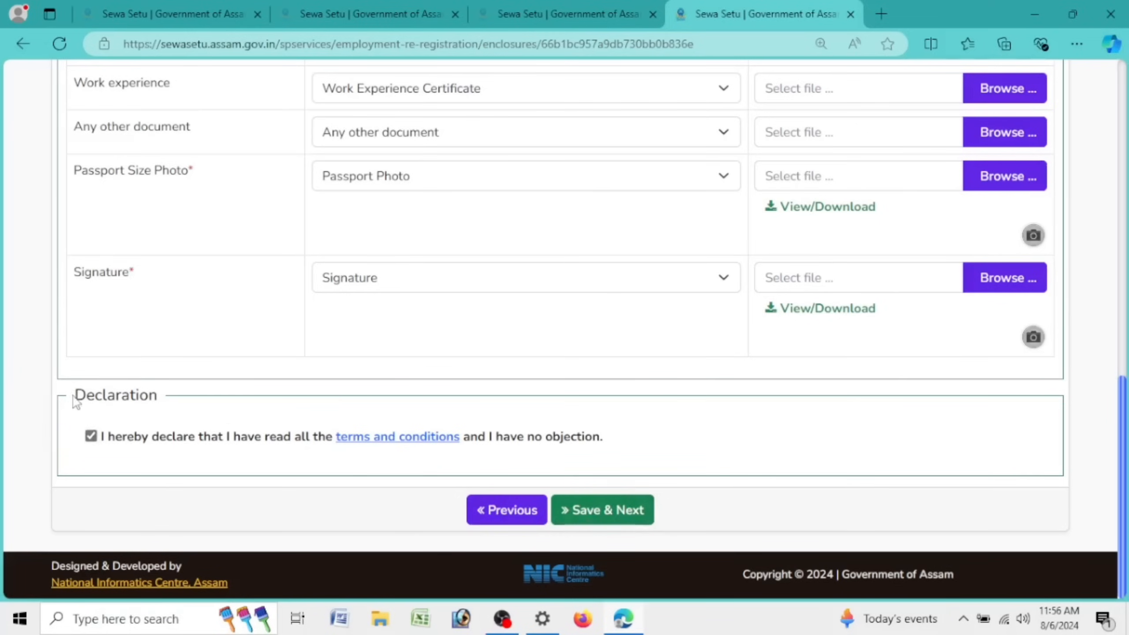
double_click(78, 398)
left_click(607, 508)
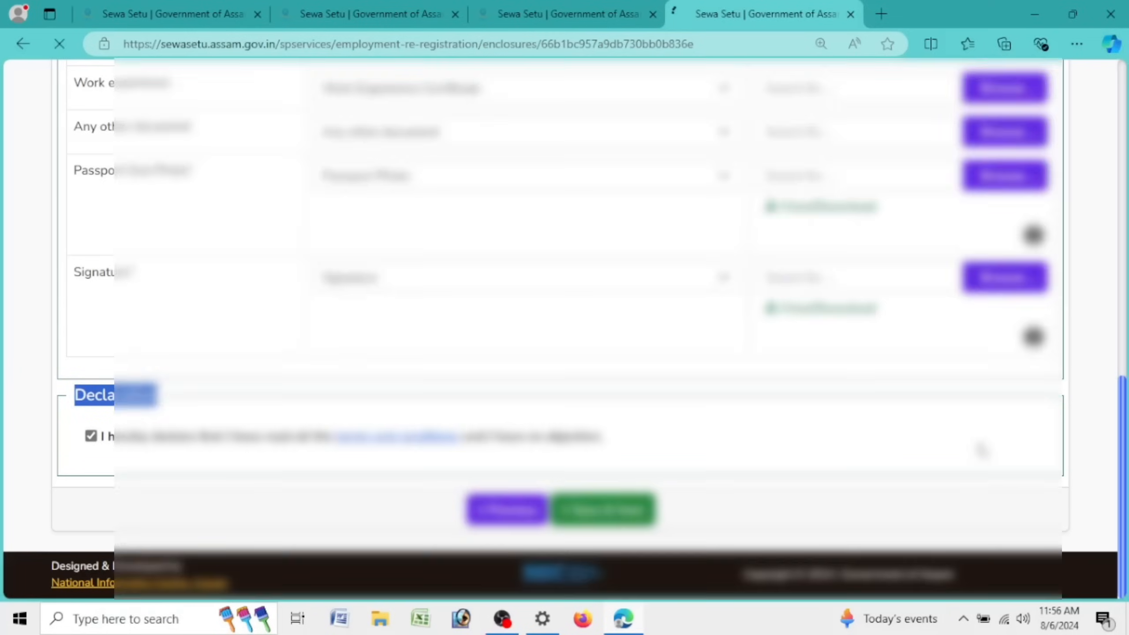
scroll(636, 258, "down", 15)
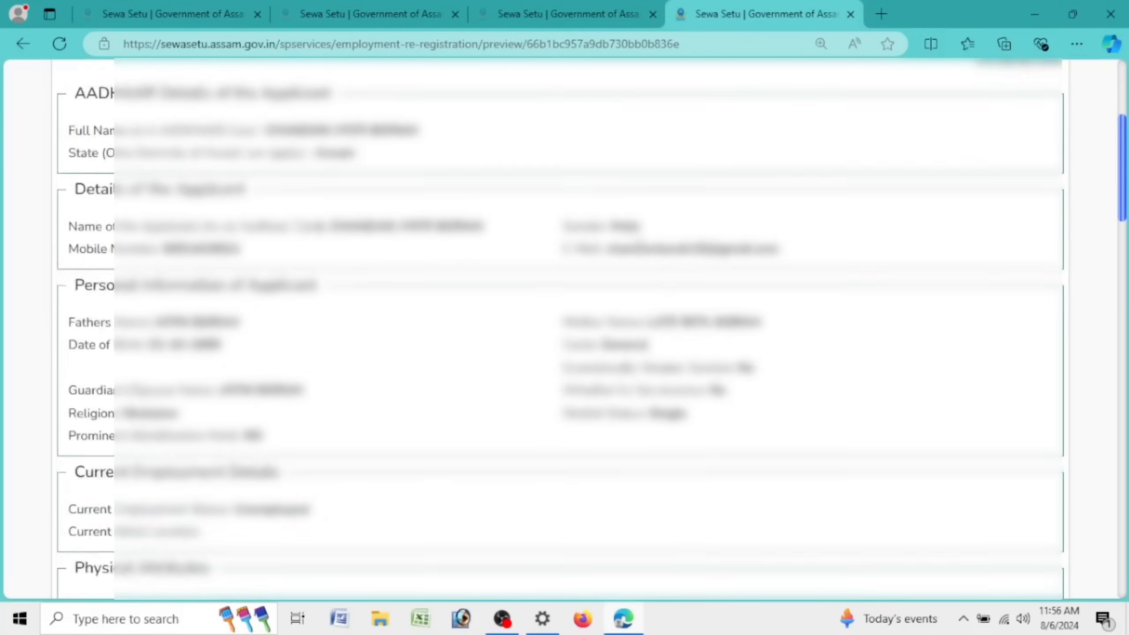
scroll(631, 280, "down", 20)
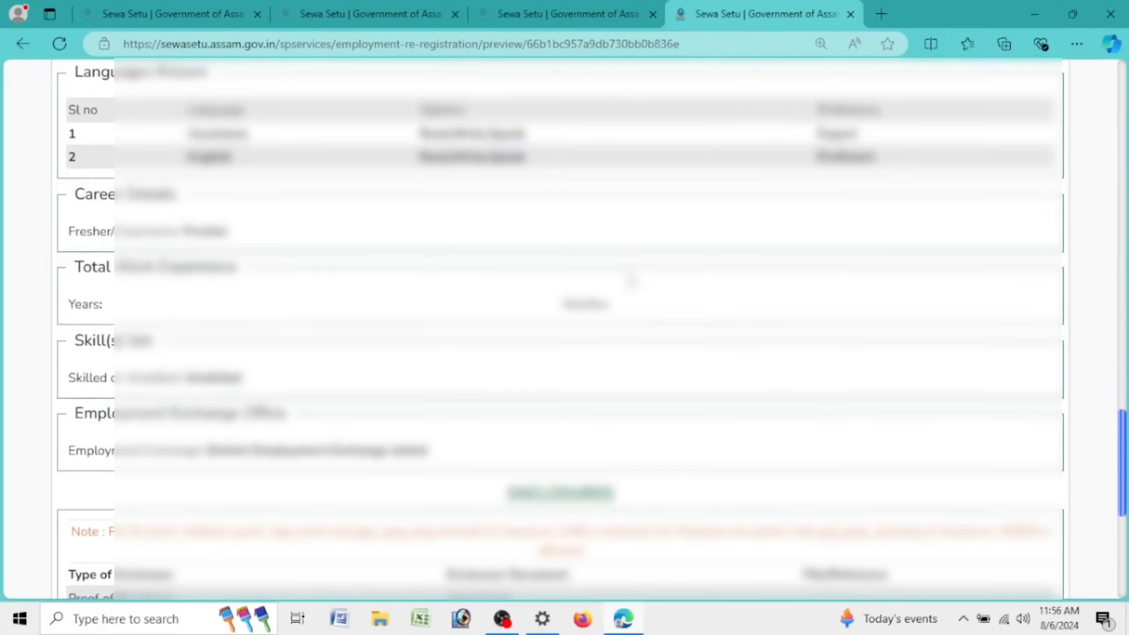
scroll(658, 320, "up", 20)
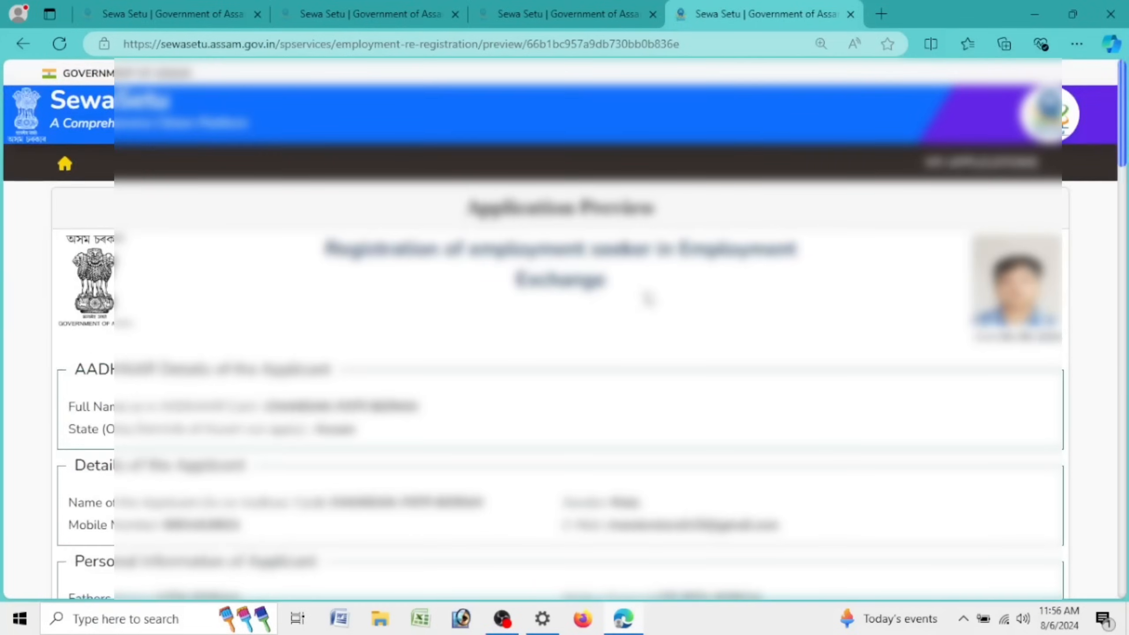
left_click_drag(1116, 139, 1124, 398)
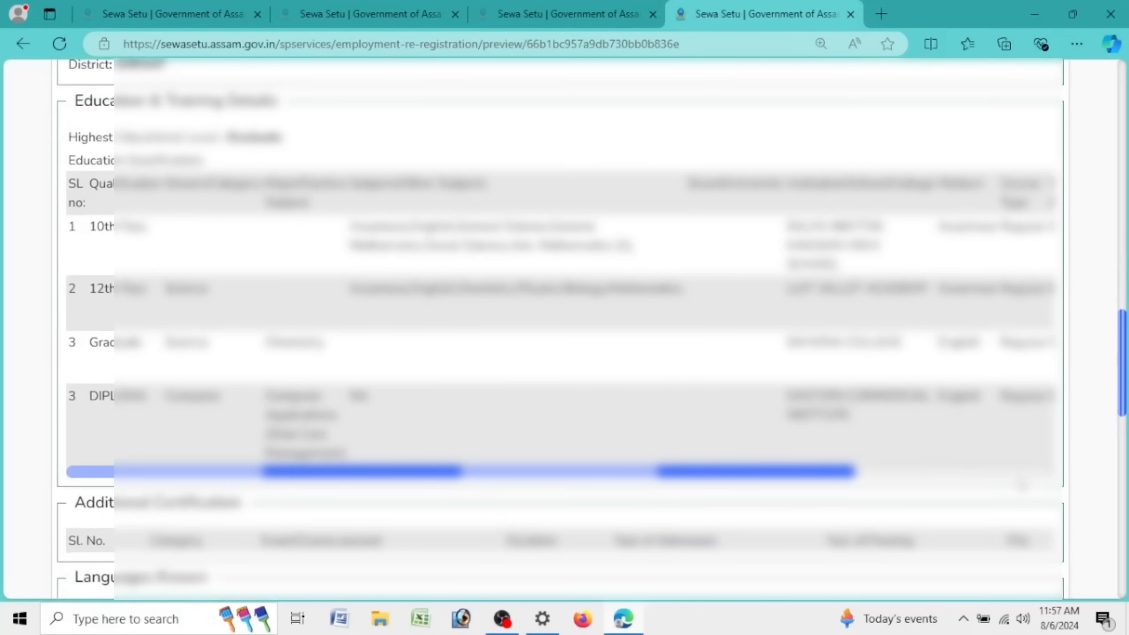
left_click(1021, 472)
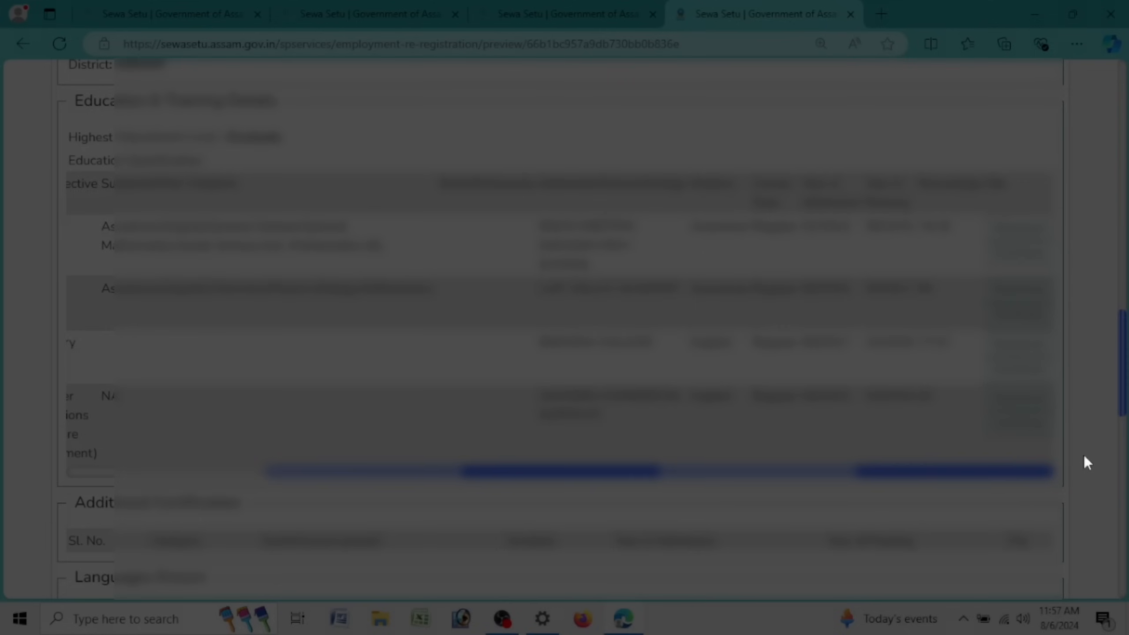
scroll(941, 413, "down", 8)
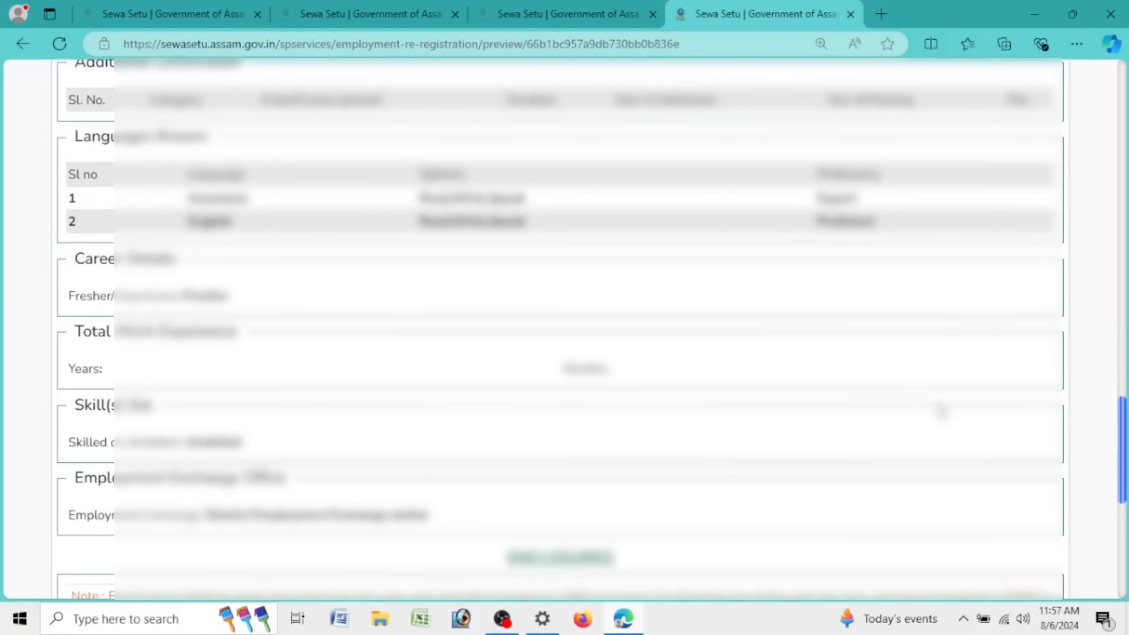
scroll(940, 412, "down", 9)
scroll(938, 421, "up", 14)
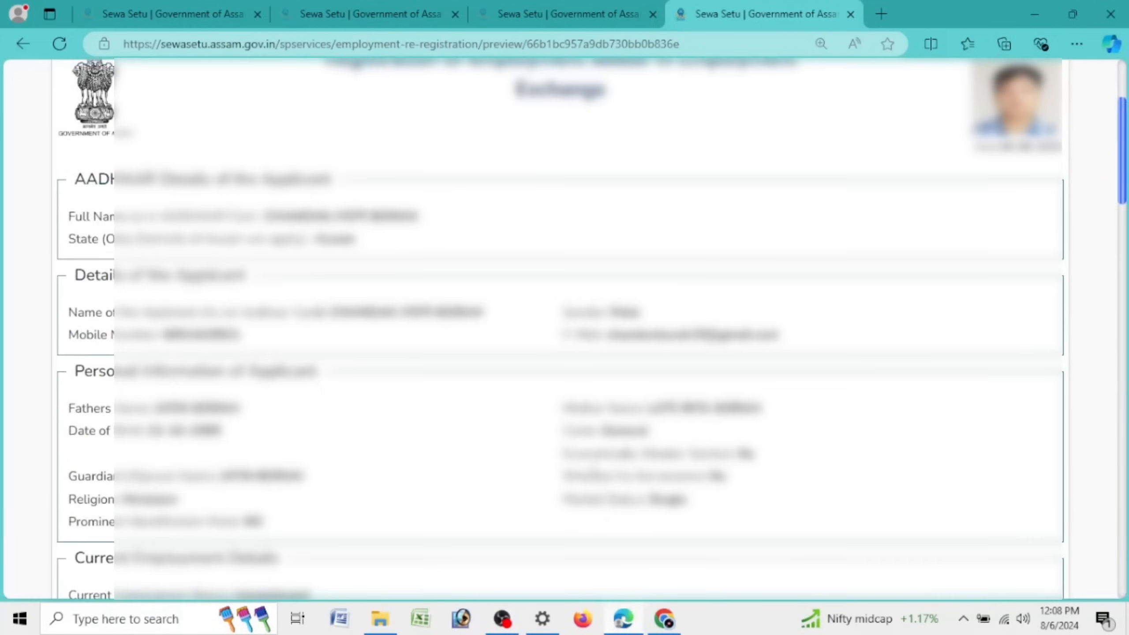
scroll(564, 329, "up", 4)
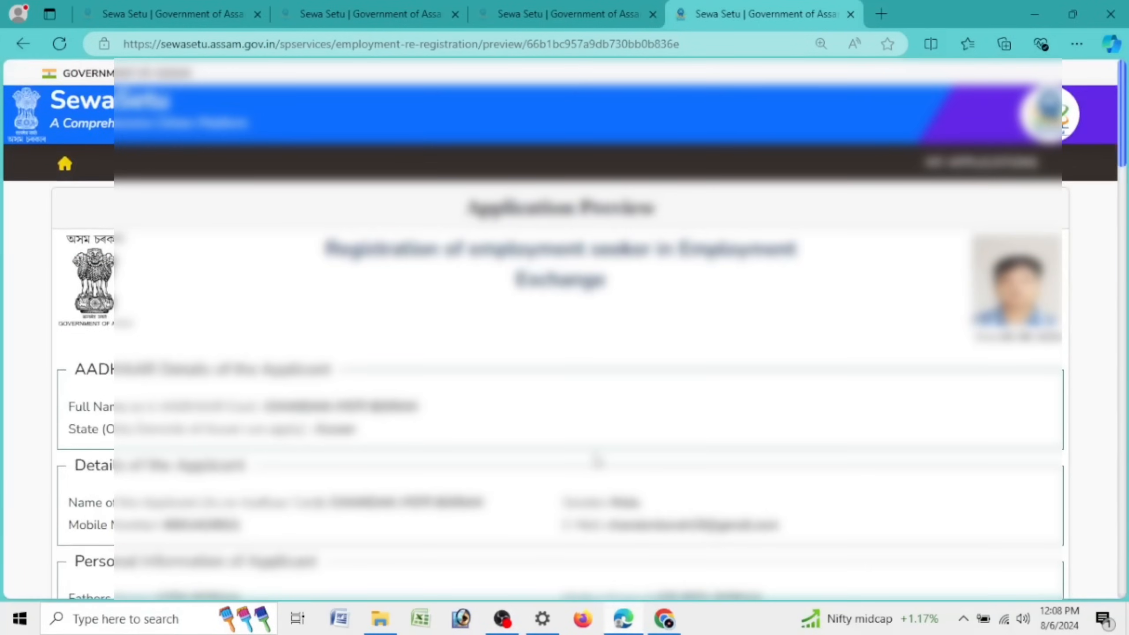
scroll(598, 462, "down", 20)
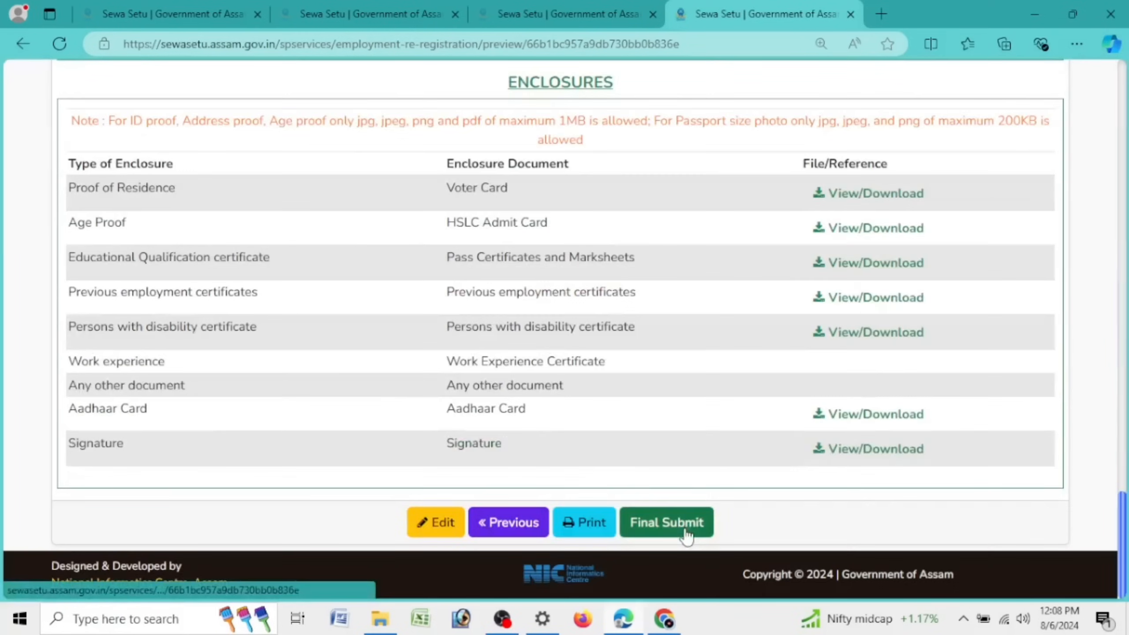
Step: Final-submit the application, dismiss the rating prompt, and copy the applicant's name from the card
left_click(687, 534)
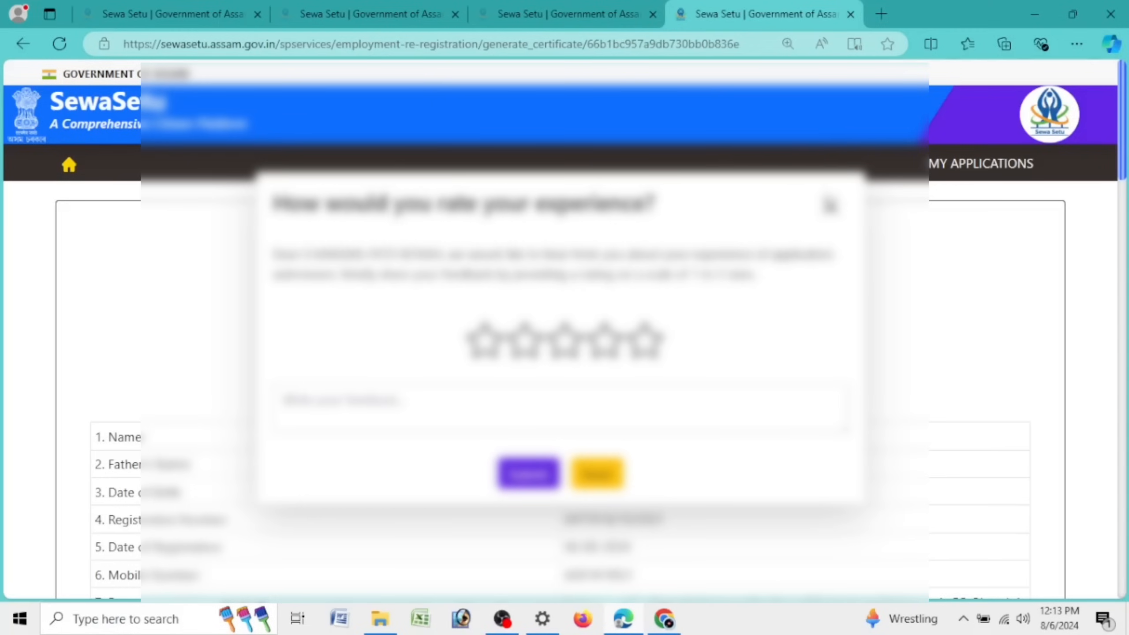
left_click(831, 207)
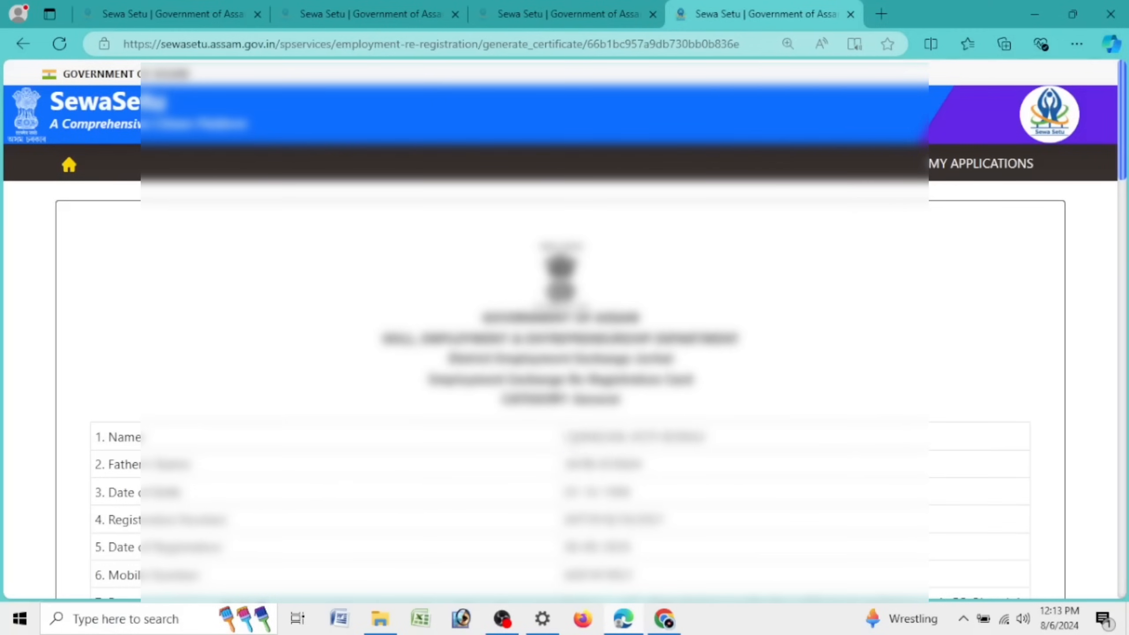
left_click_drag(566, 443, 696, 451)
right_click(696, 450)
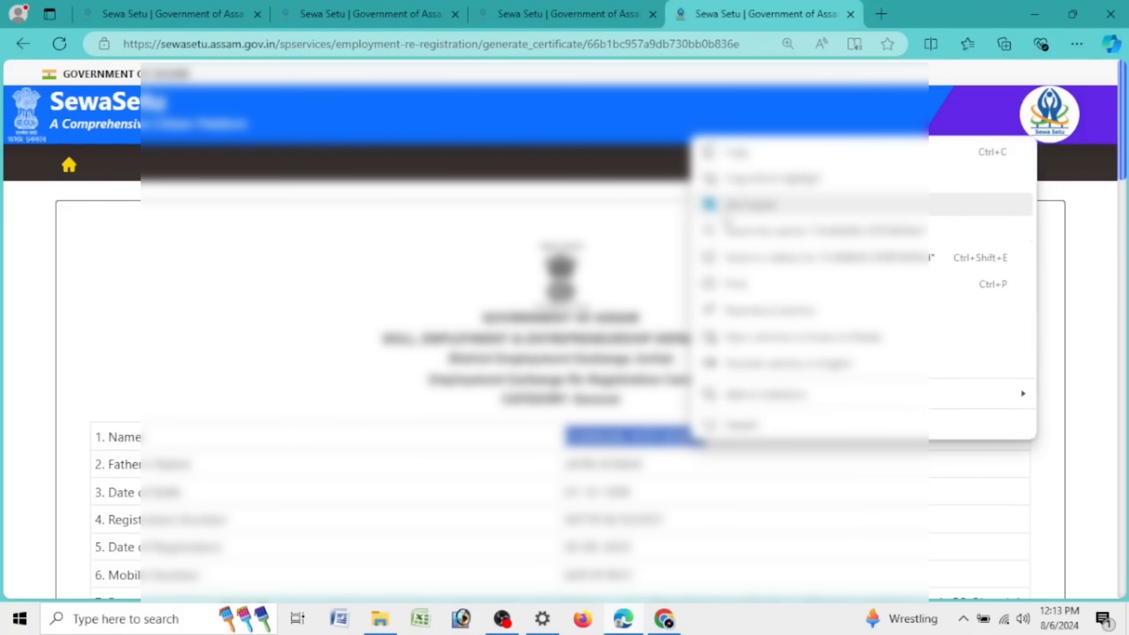
left_click(722, 158)
Step: Select the next renewal due date and scroll down to the Application Acknowledgement
scroll(568, 473, "down", 5)
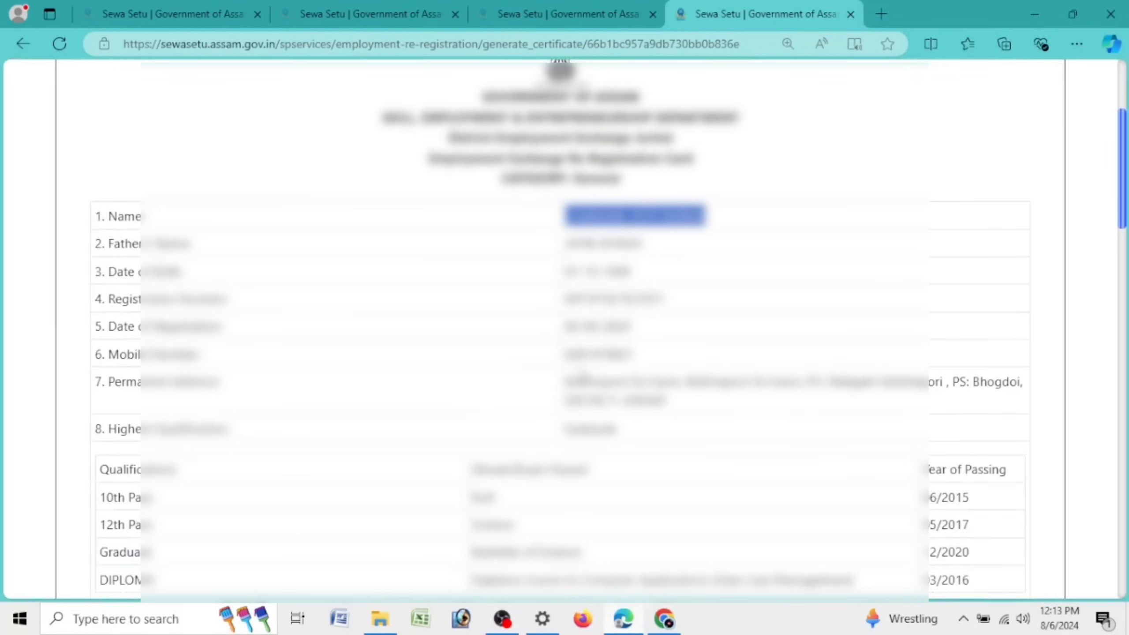
scroll(567, 473, "down", 5)
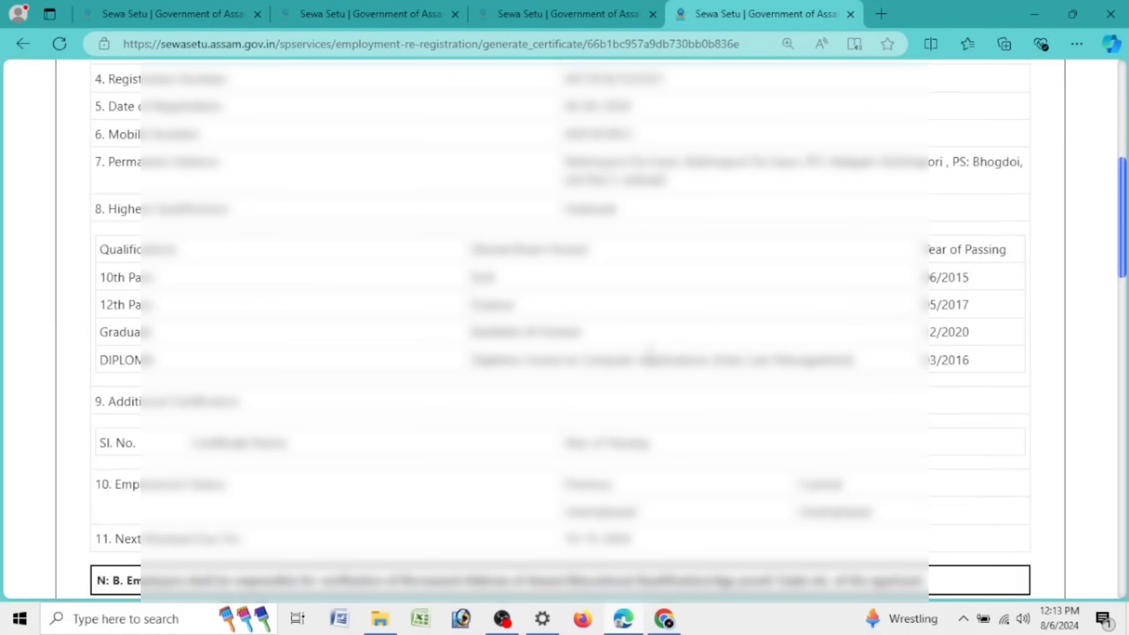
scroll(795, 352, "down", 5)
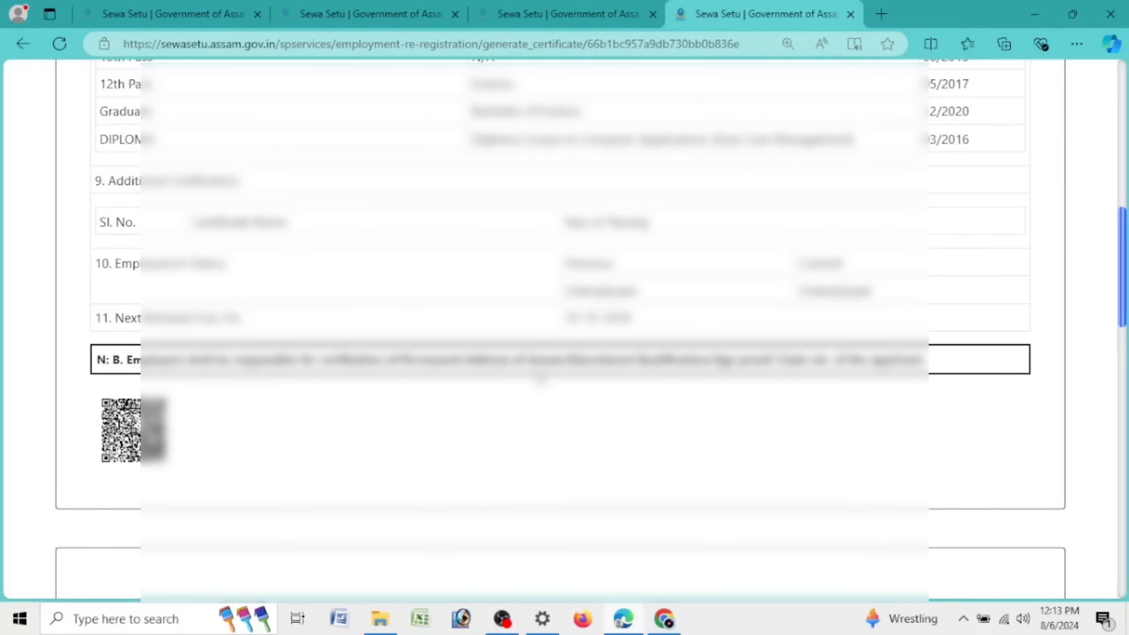
scroll(538, 378, "down", 5)
scroll(532, 371, "up", 5)
left_click_drag(566, 317, 663, 321)
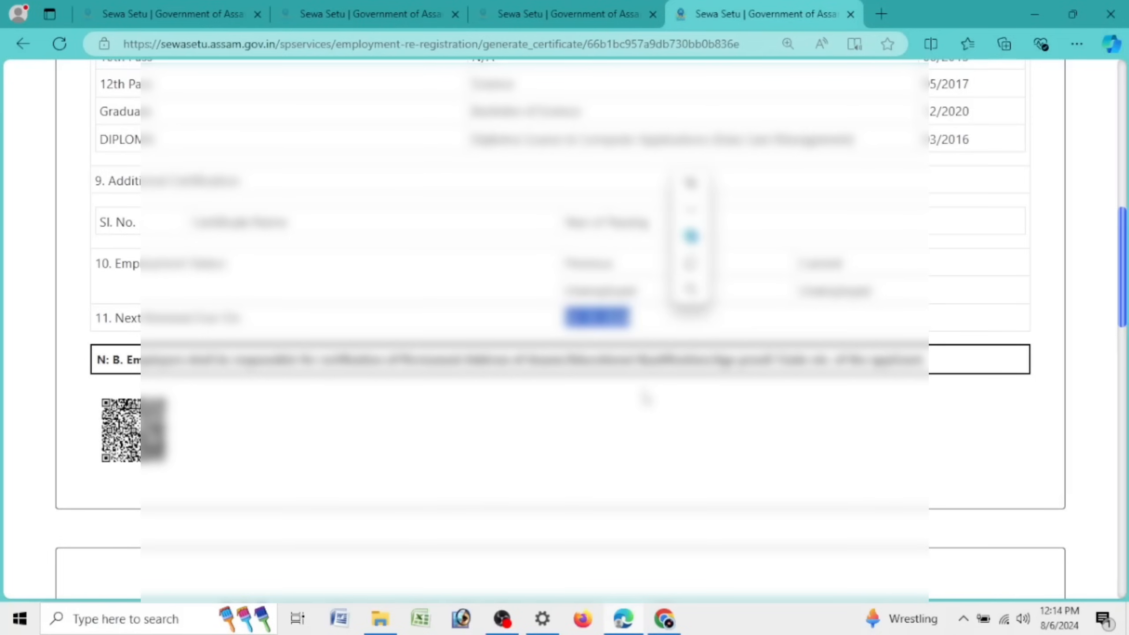
scroll(649, 381, "down", 20)
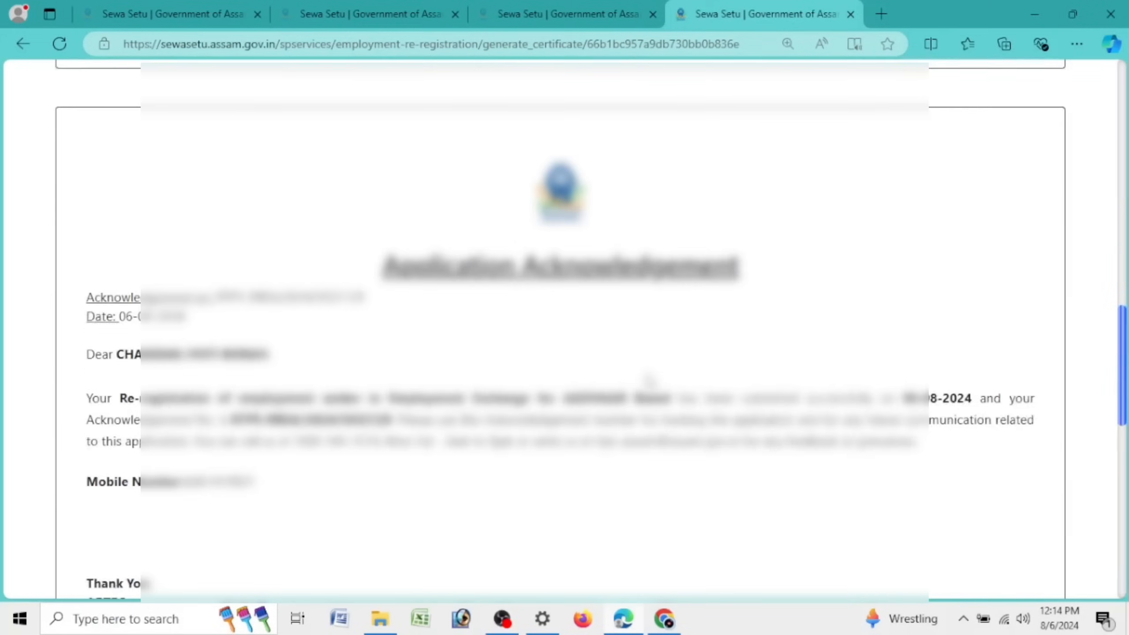
scroll(529, 445, "up", 20)
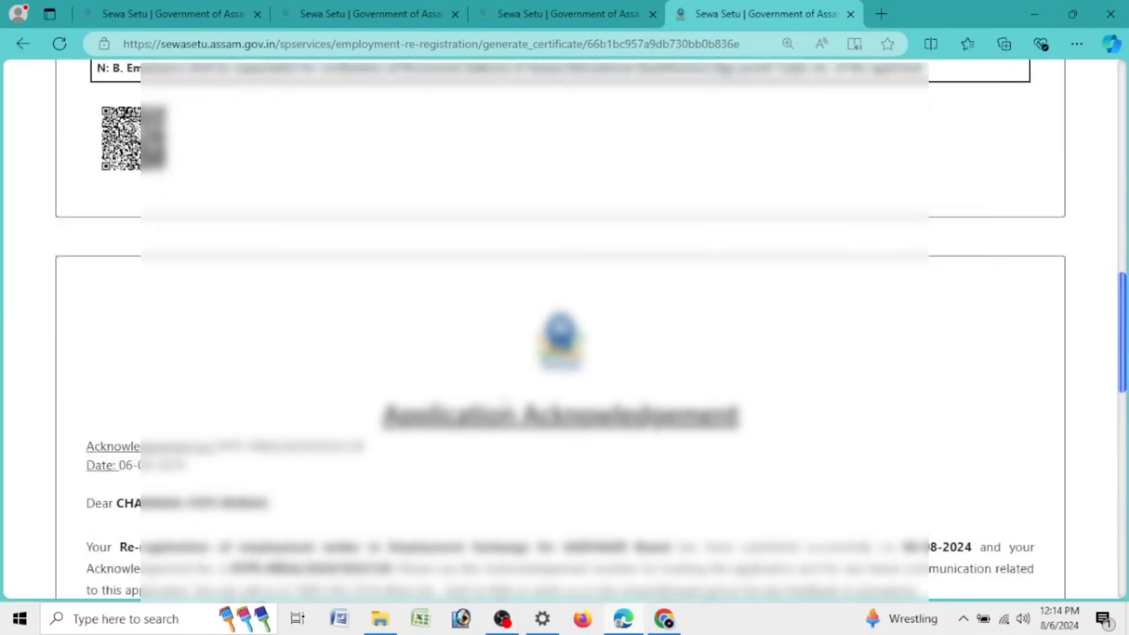
scroll(503, 398, "down", 6)
scroll(503, 398, "down", 15)
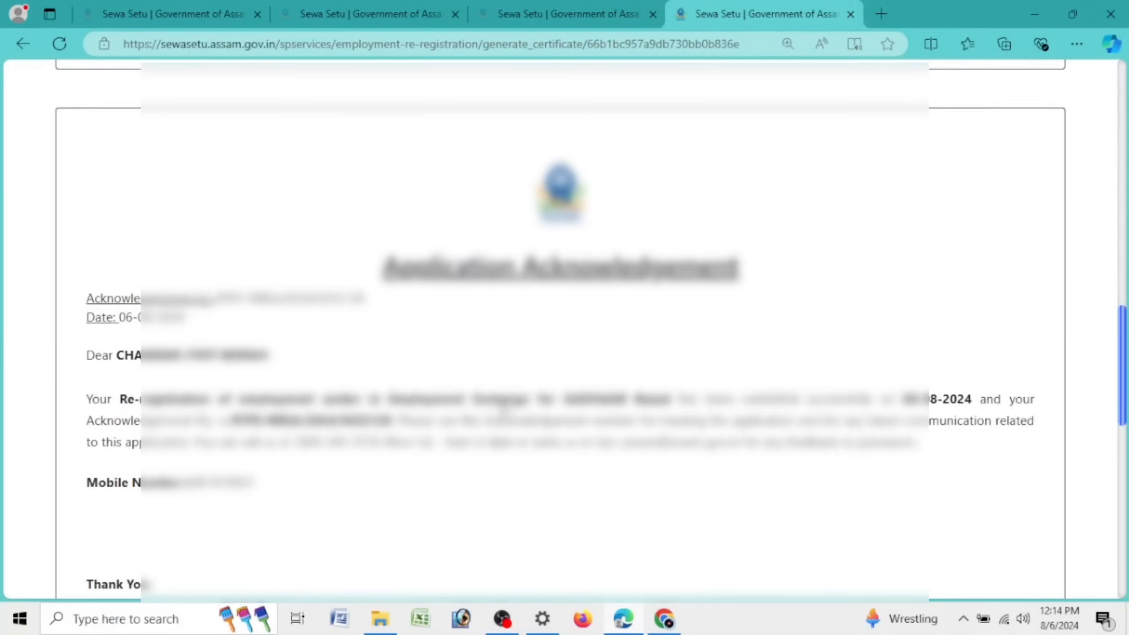
Step: Open the re-registration card PDF in a new tab, zoom in, and scroll through it
left_click(484, 539)
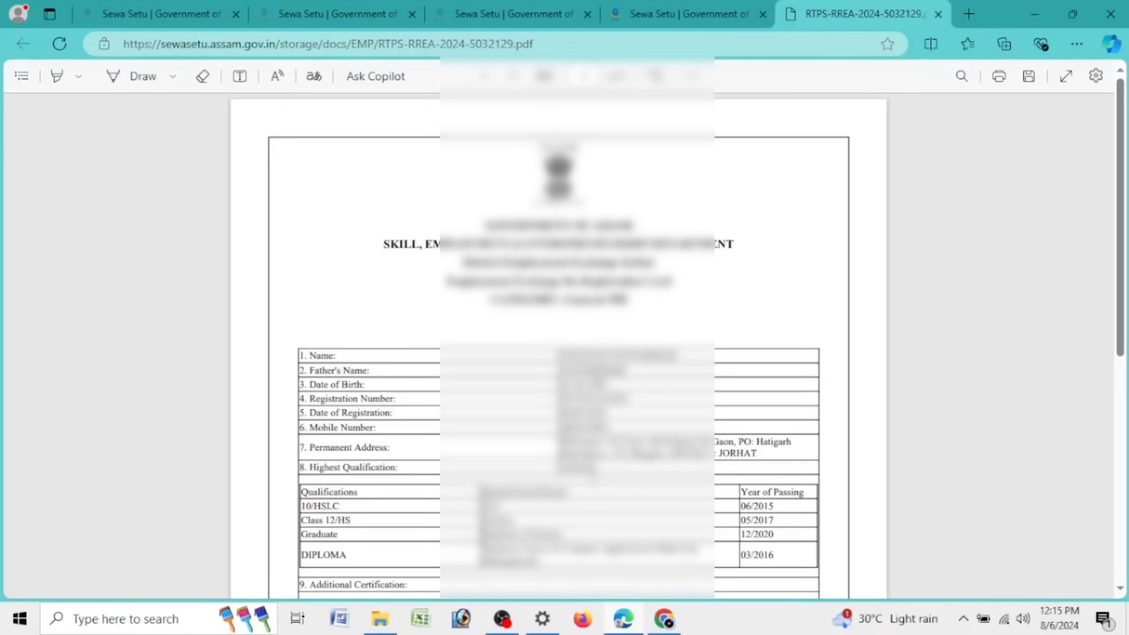
key("ctrl+plus")
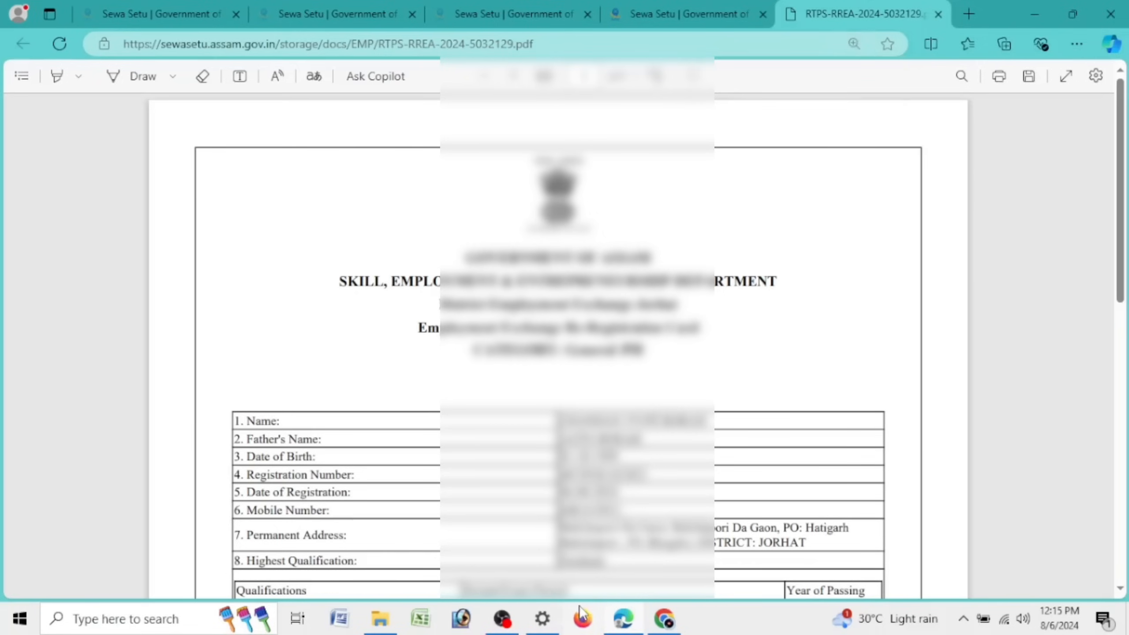
scroll(577, 587, "down", 5)
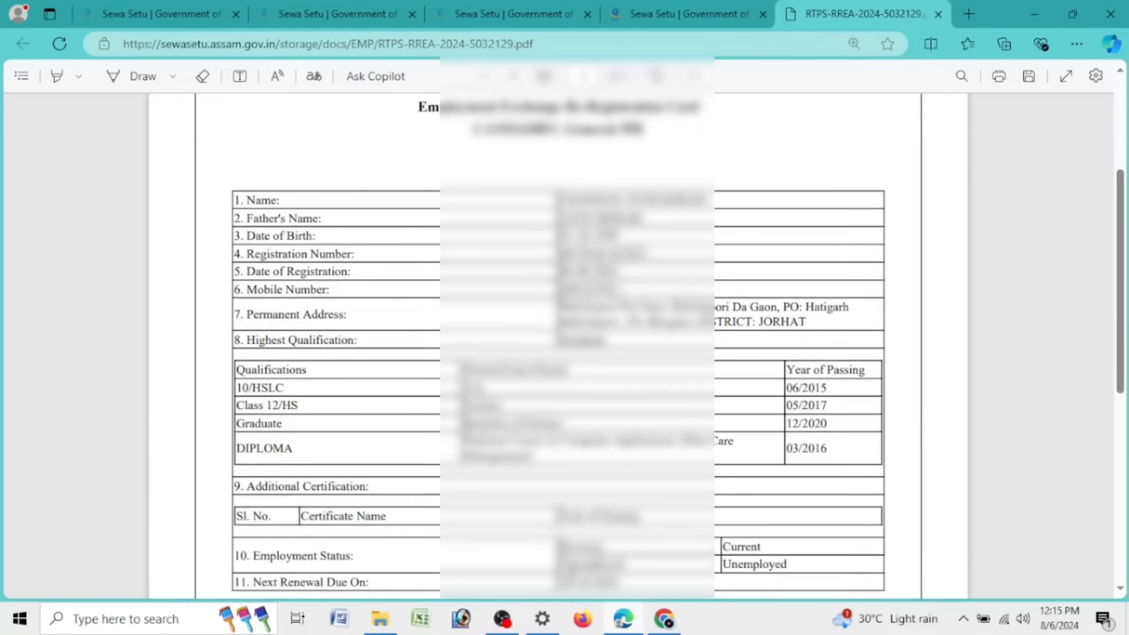
scroll(567, 587, "down", 10)
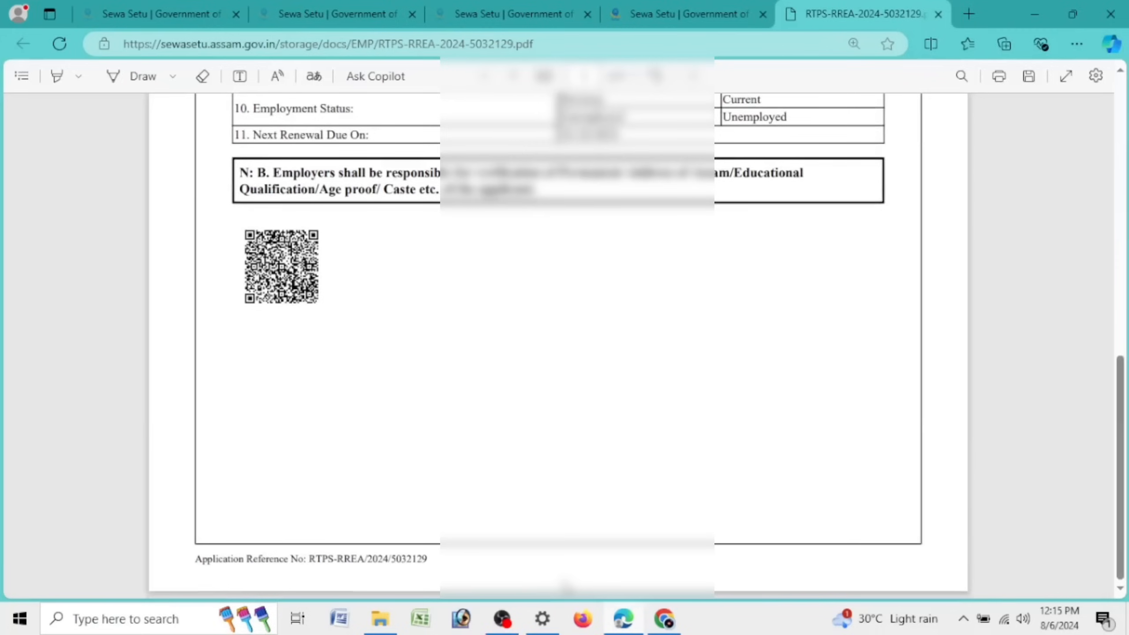
scroll(566, 586, "up", 15)
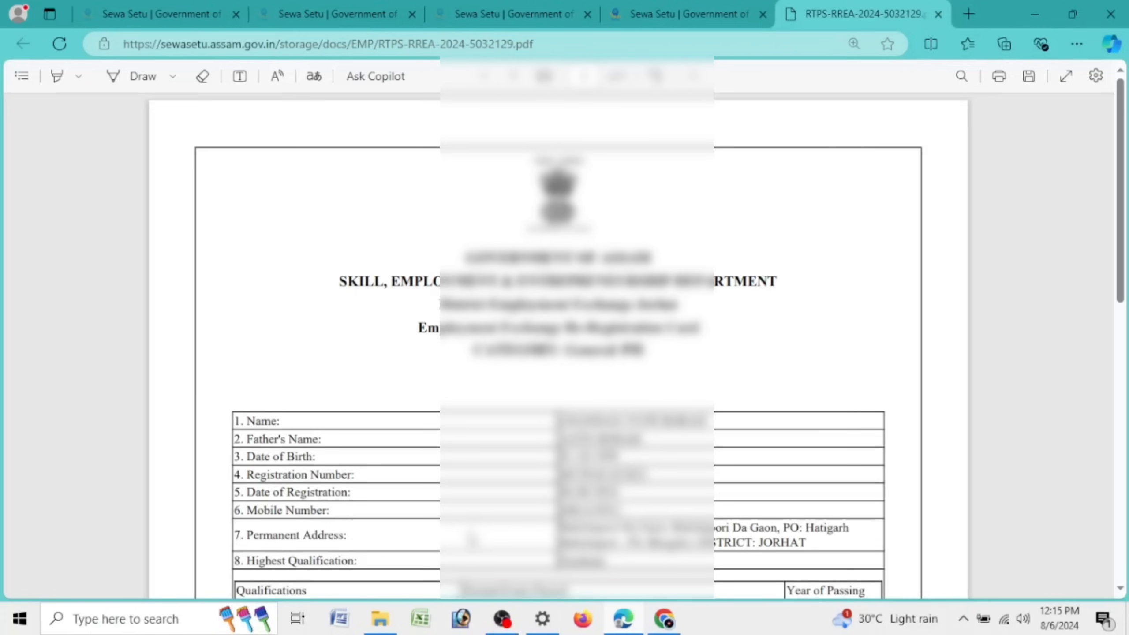
scroll(884, 207, "down", 10)
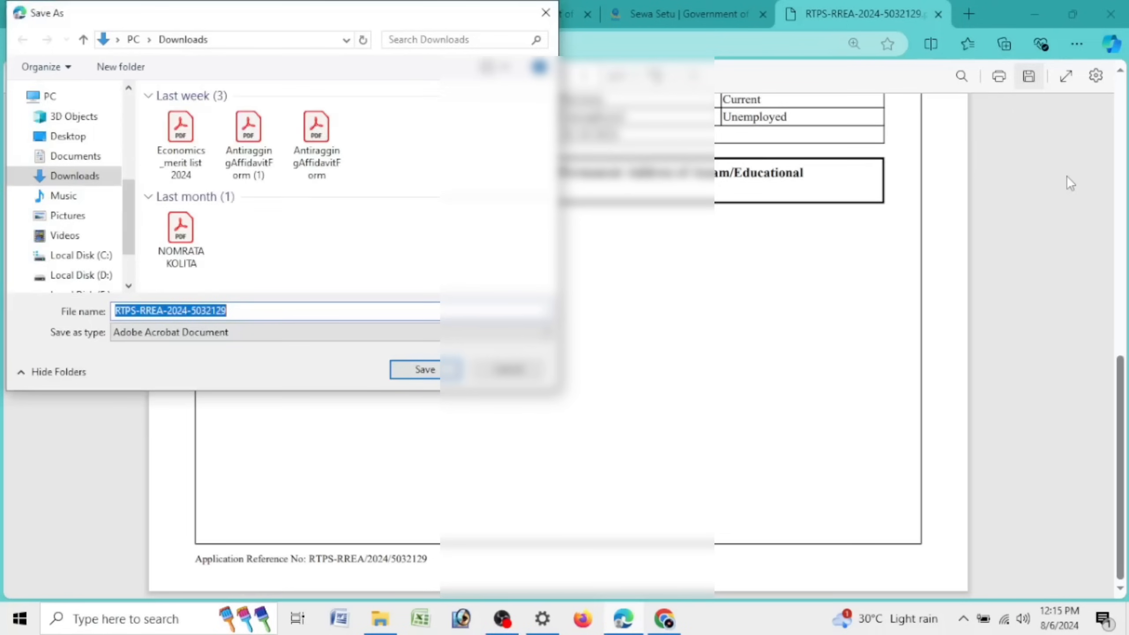
Step: Paste the applicant's name as the file name and save the card PDF into Downloads
key("Return")
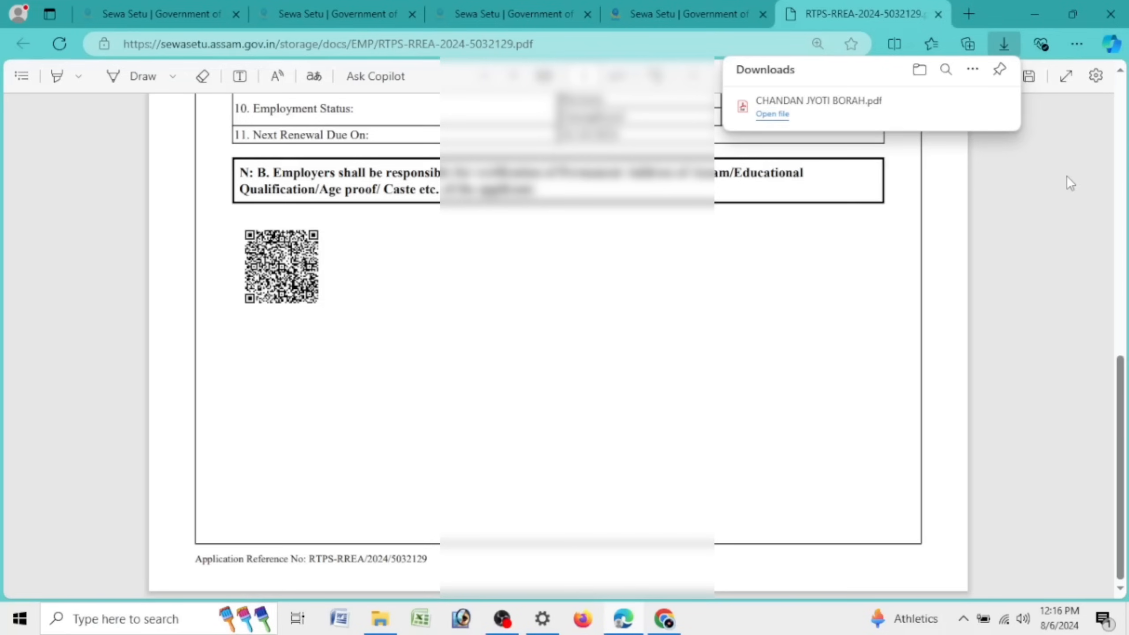
scroll(991, 262, "up", 10)
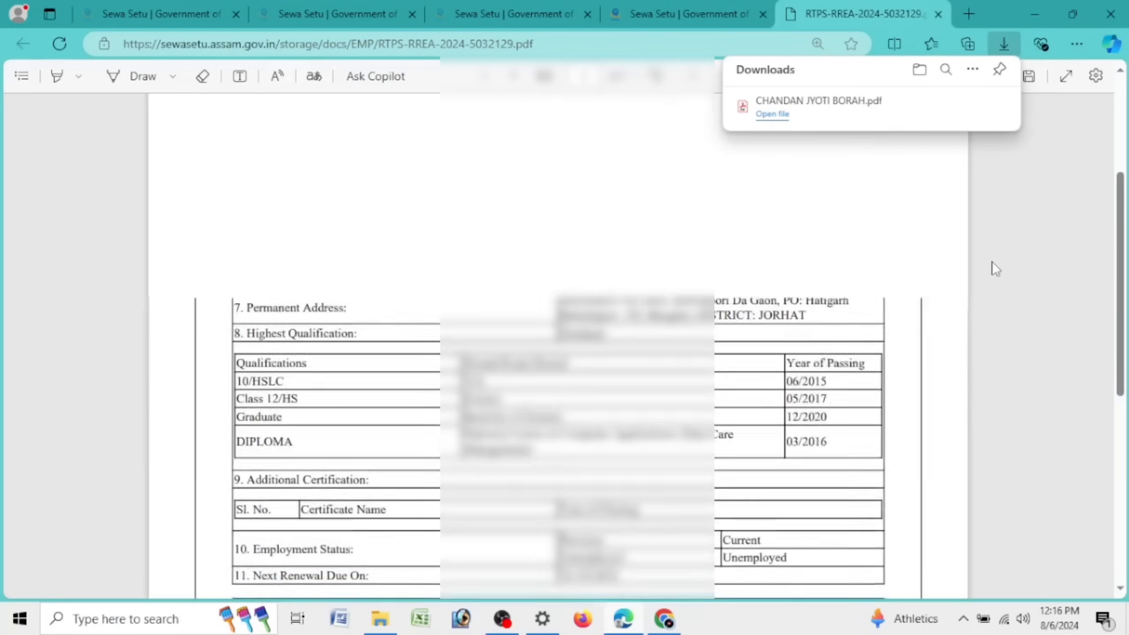
Step: Switch to the Sewa Setu re-registration service tab and follow the Home breadcrumb link
left_click(176, 12)
scroll(600, 328, "up", 5)
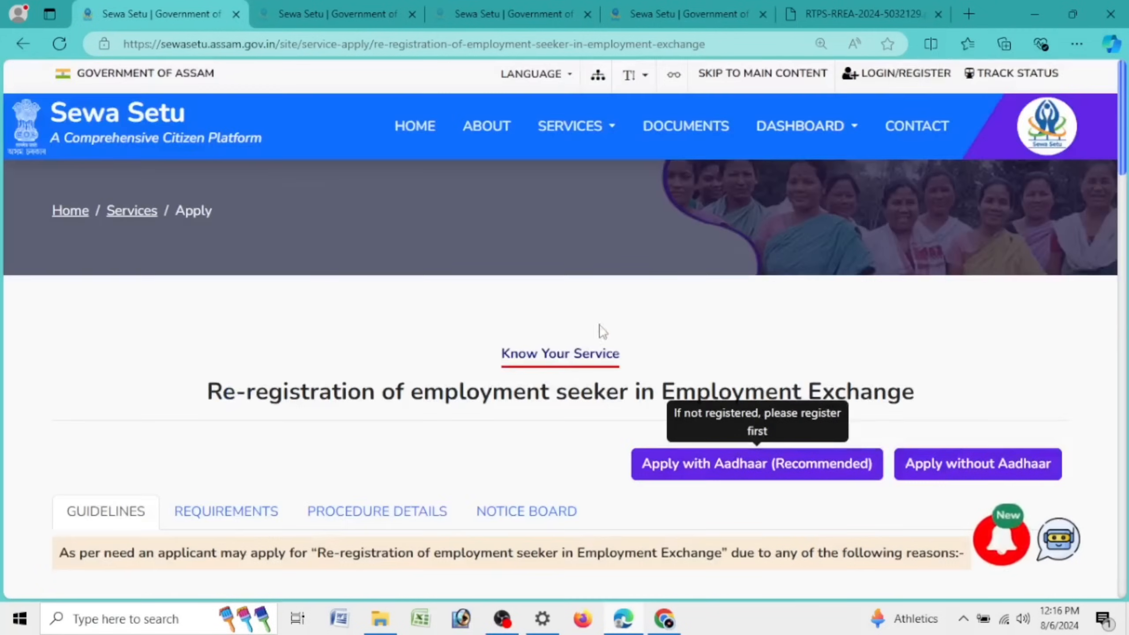
left_click(79, 214)
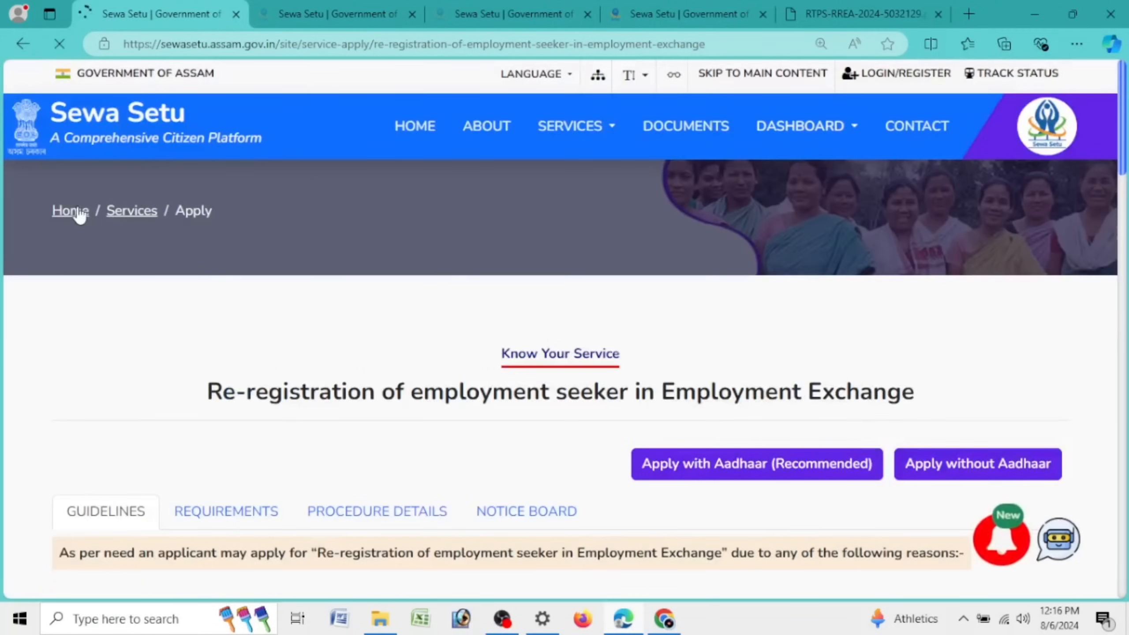